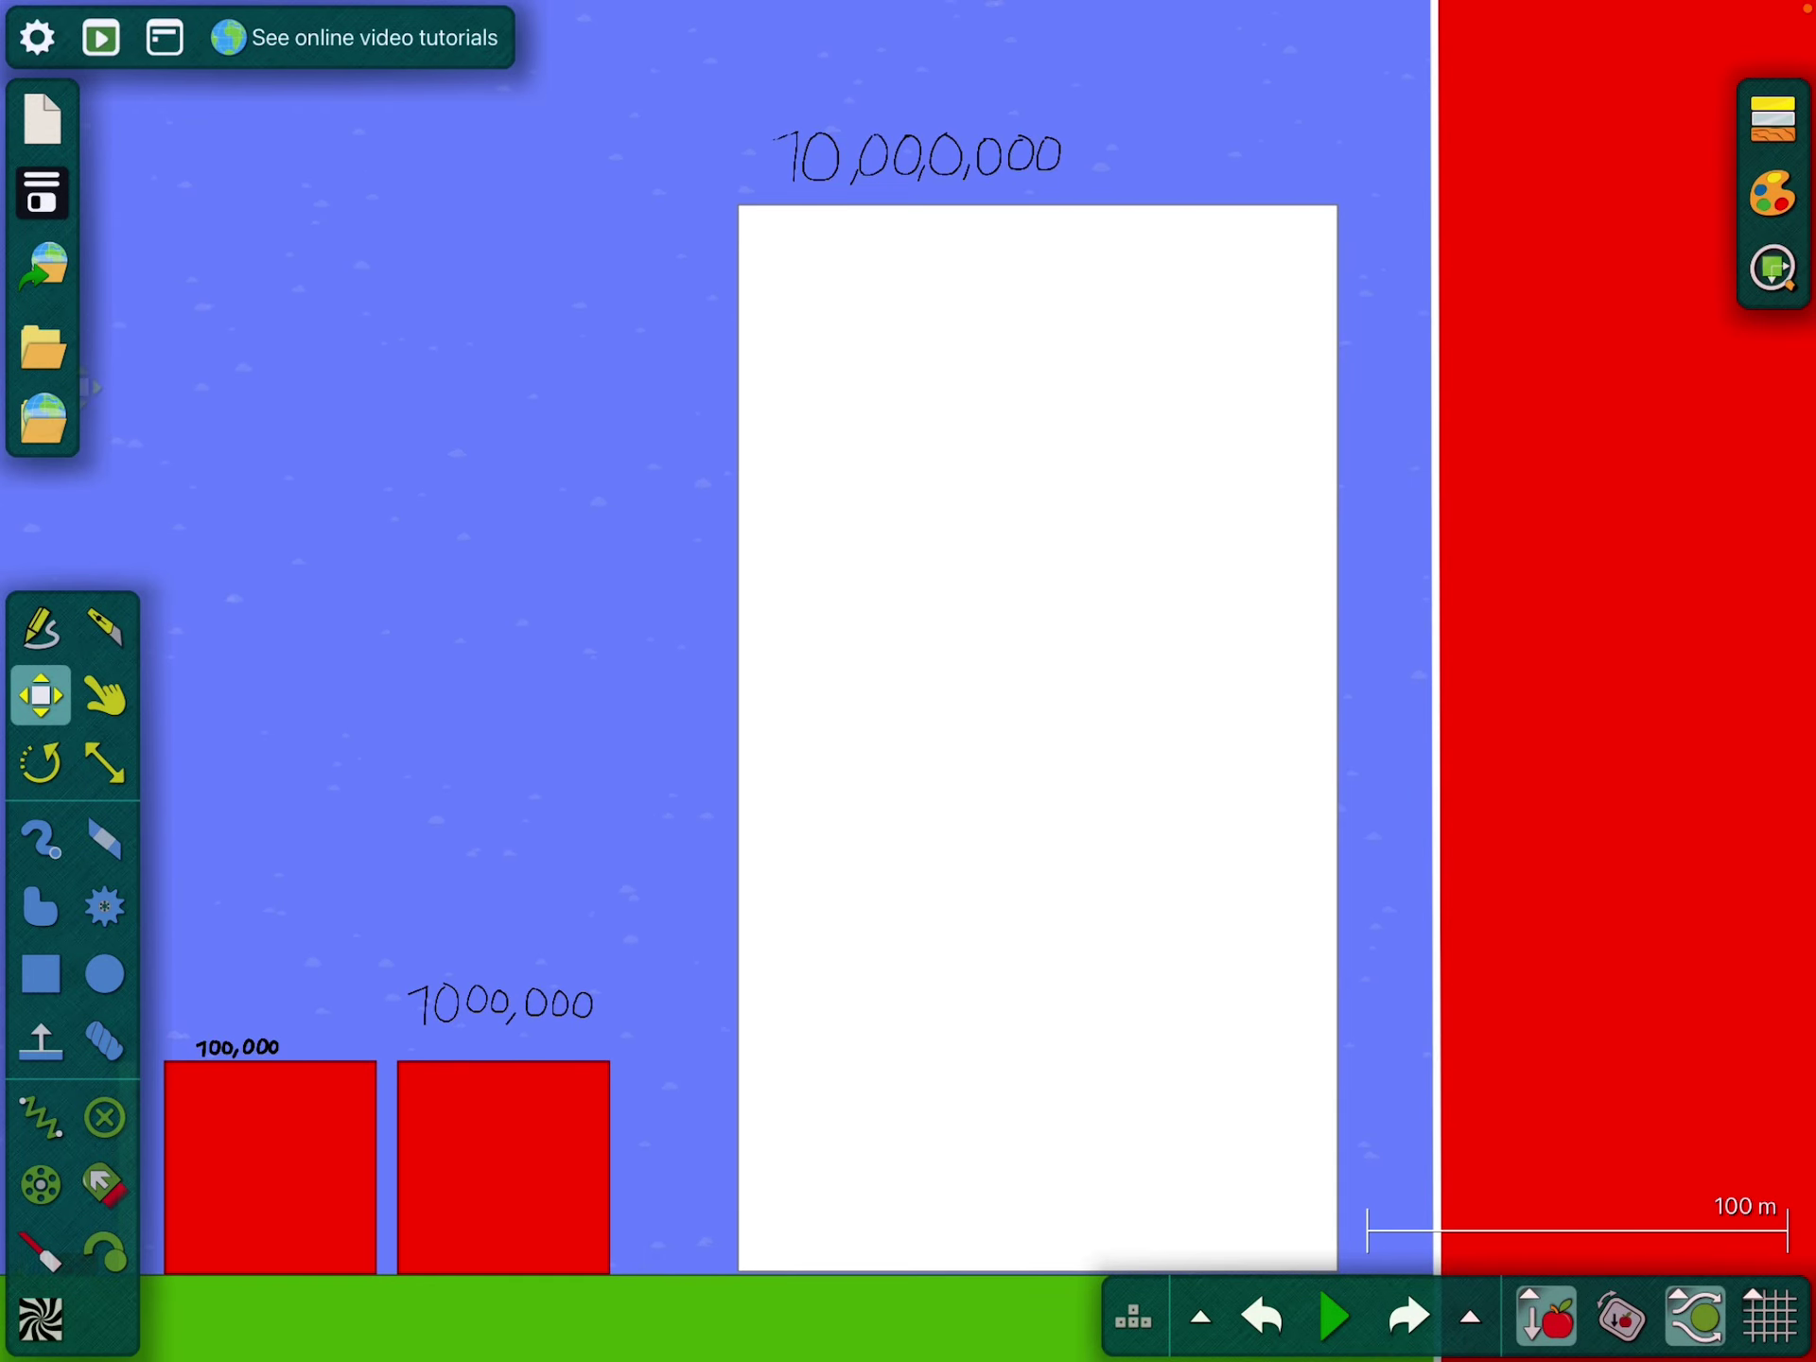
Step: Load the number-block scene from the saved-scenes collection
click(44, 347)
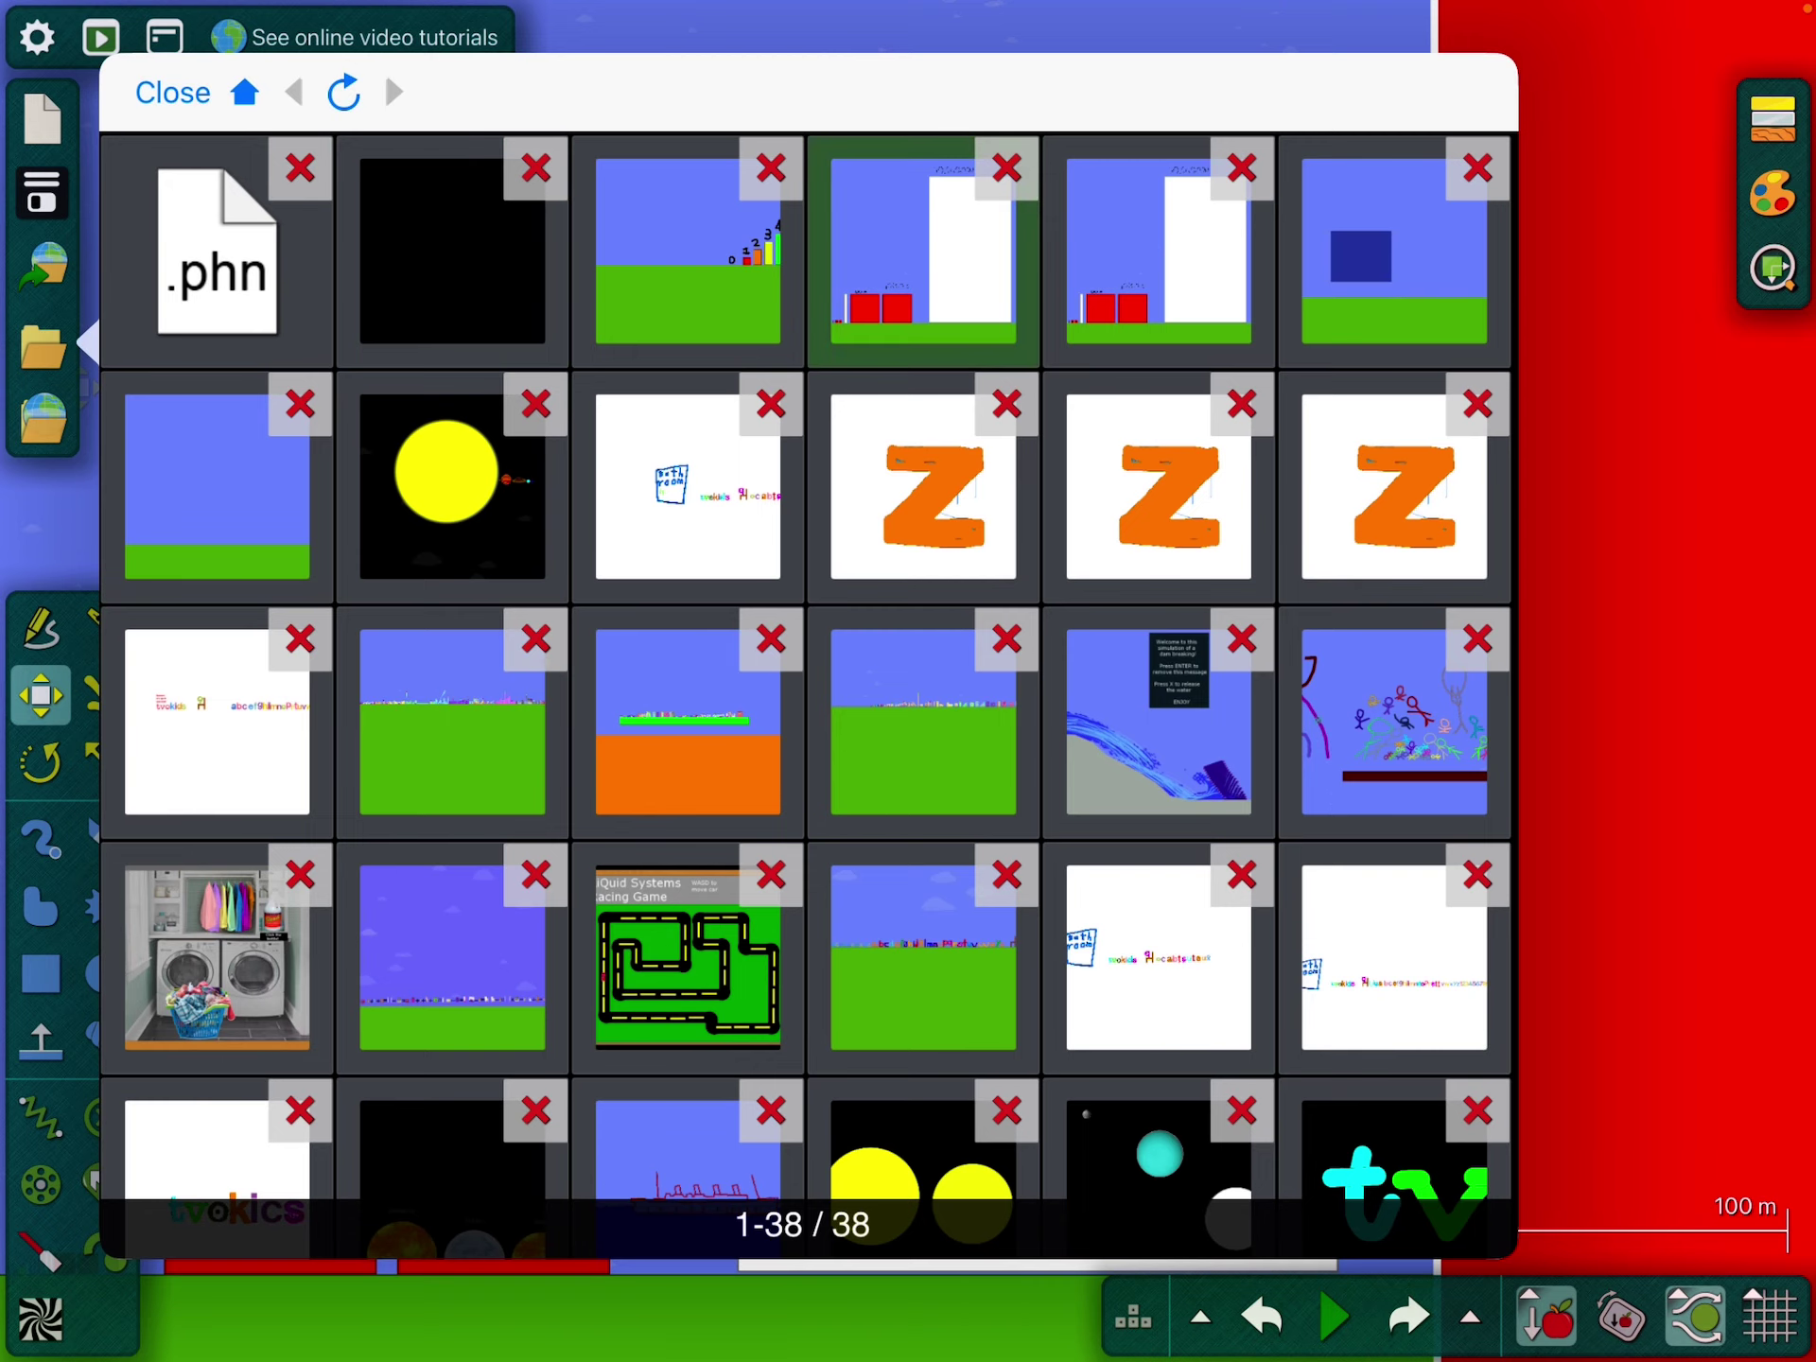
click(923, 248)
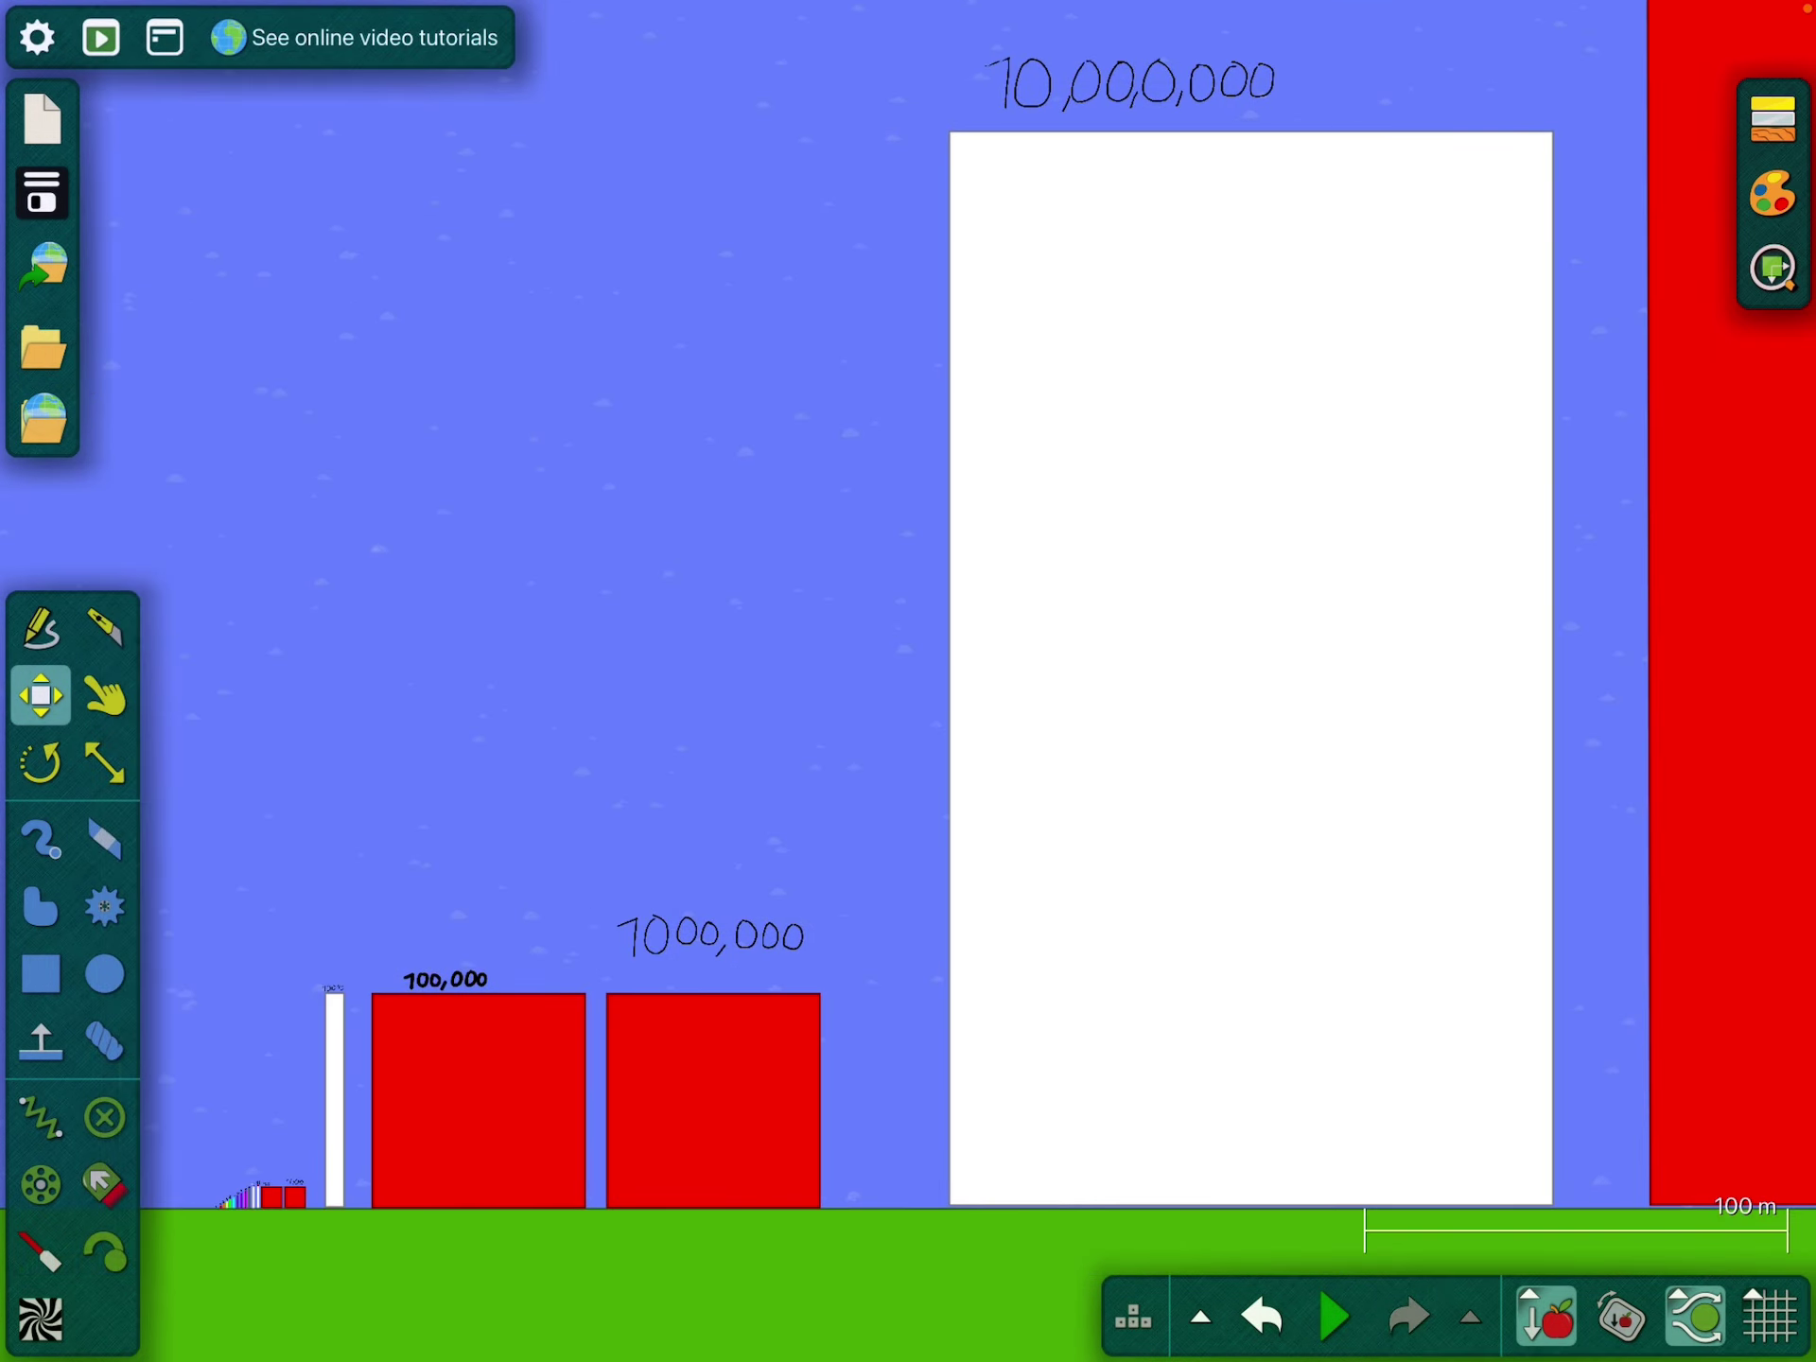
scroll(908, 638, up, 2)
scroll(909, 638, up, 2)
scroll(907, 639, up, 2)
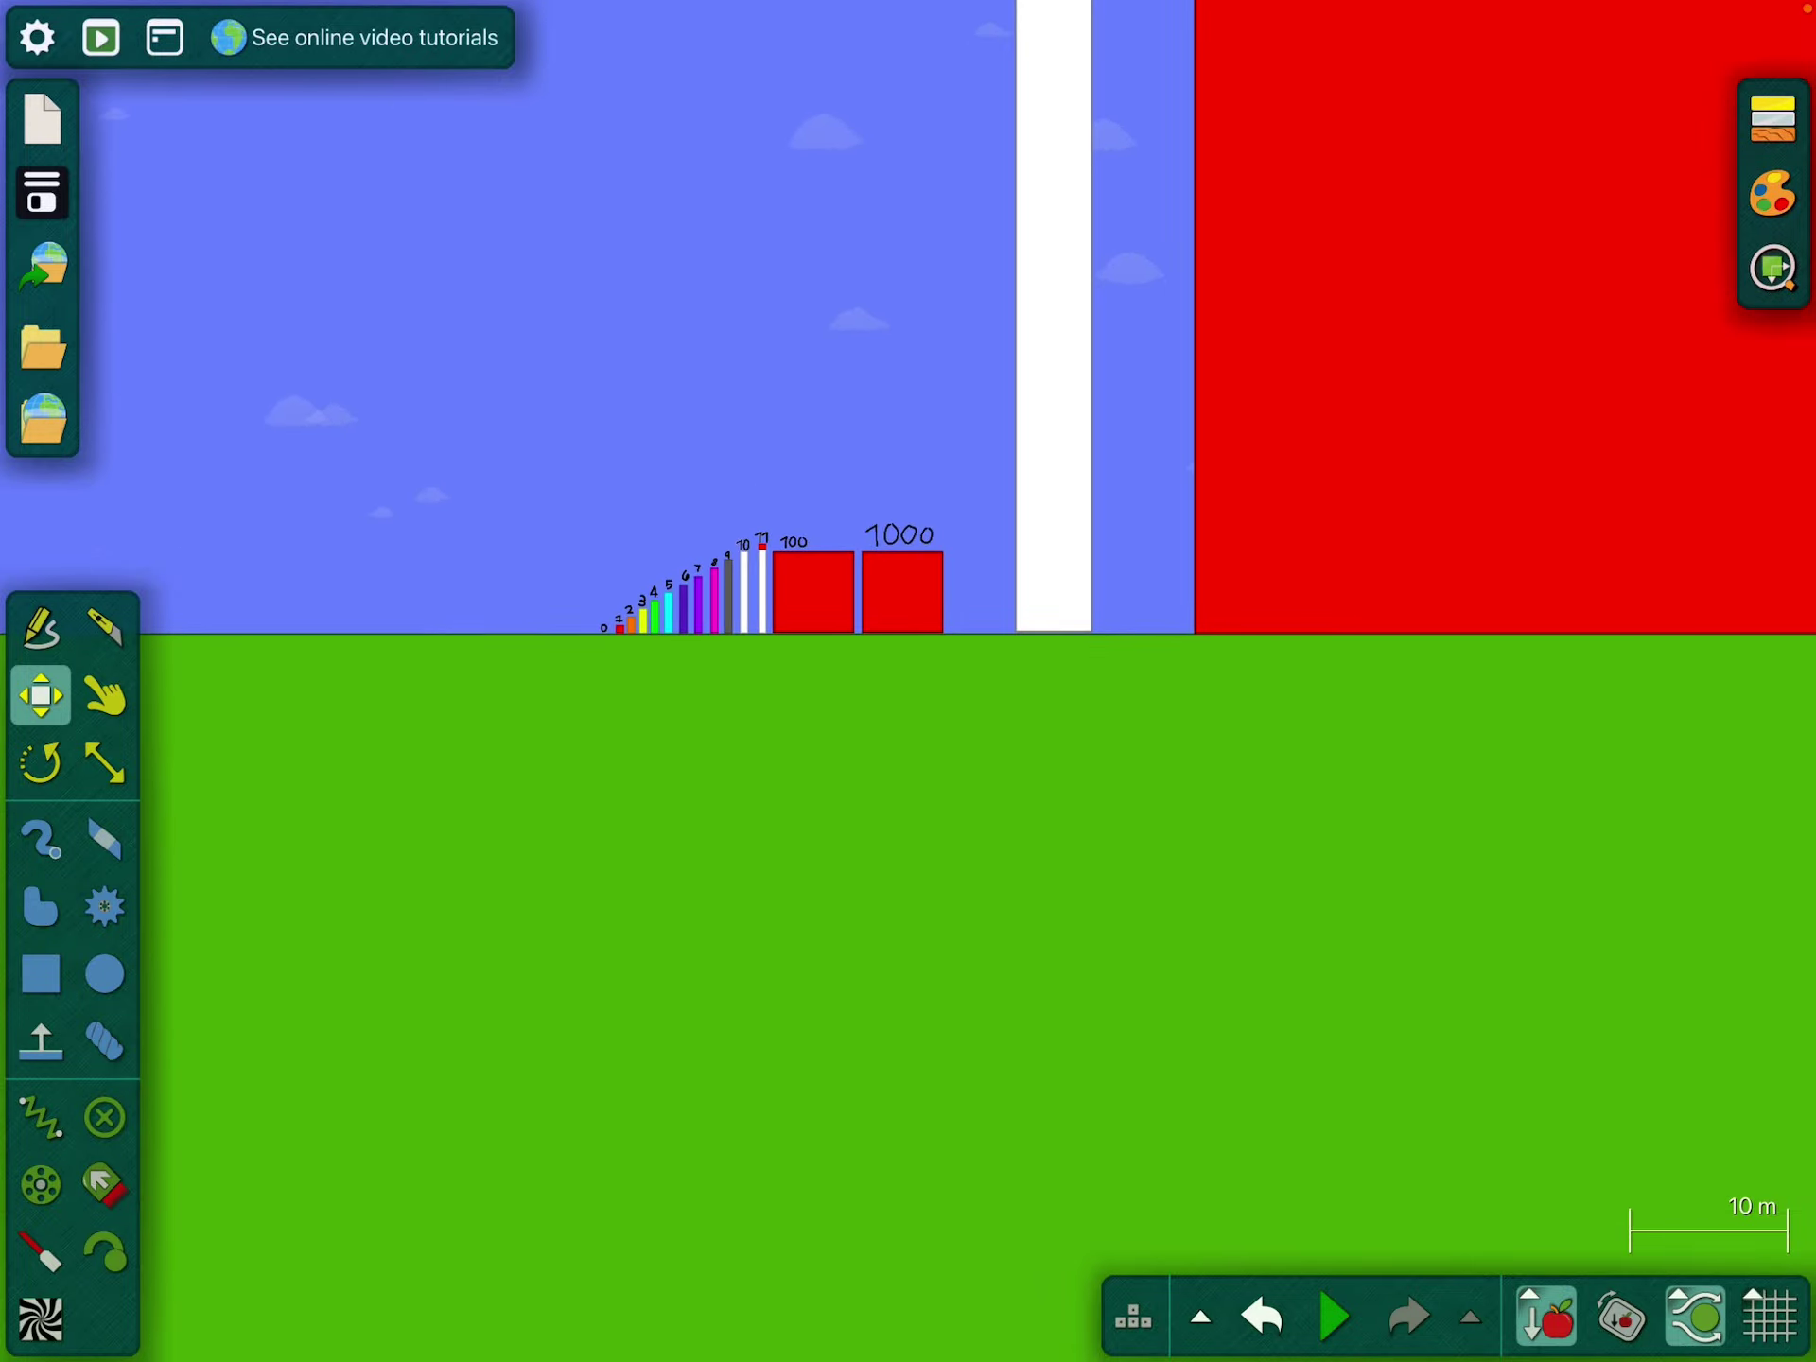
scroll(908, 638, up, 2)
scroll(584, 627, up, 2)
scroll(586, 628, up, 2)
scroll(584, 628, up, 2)
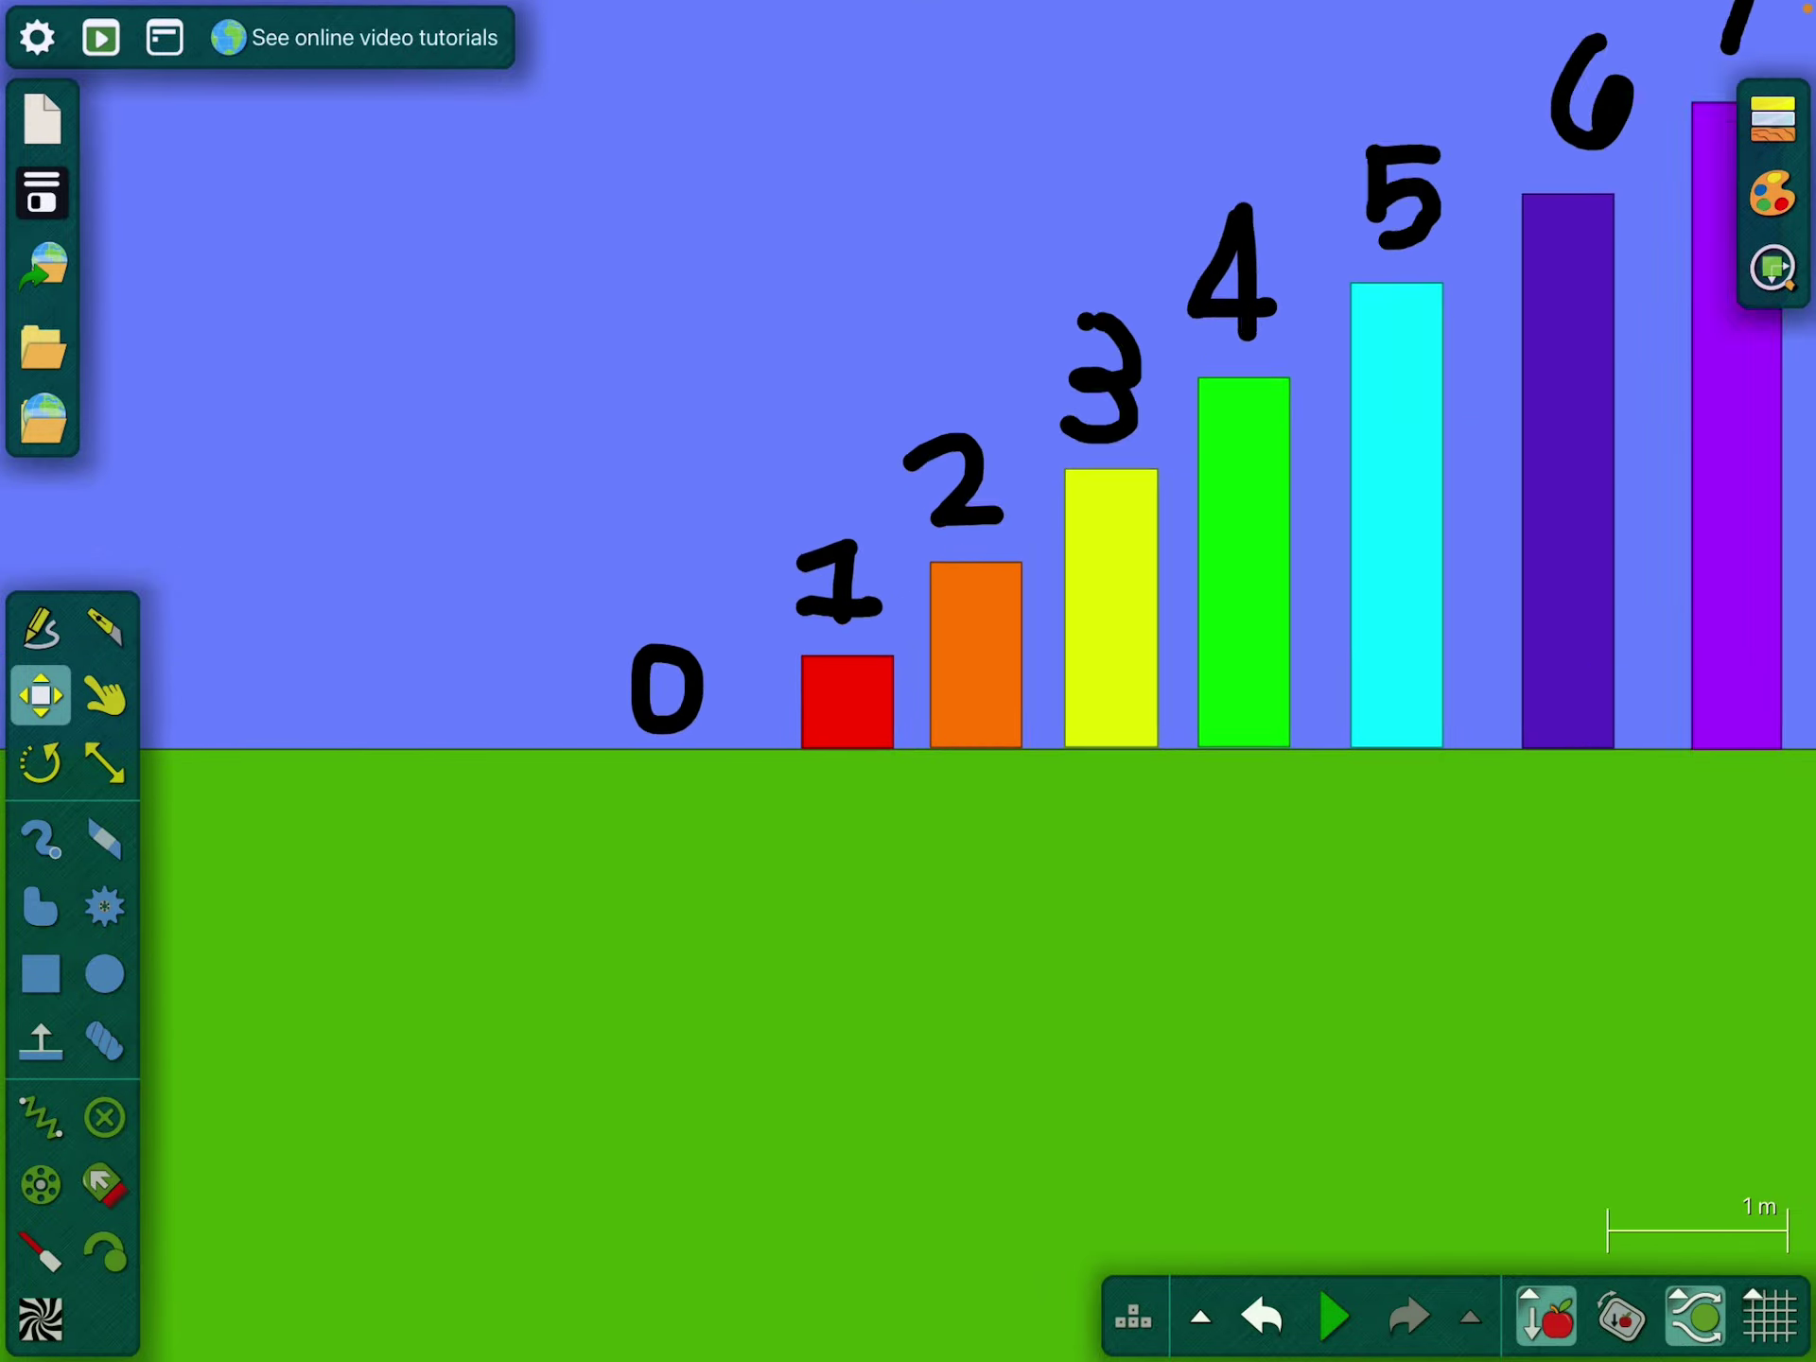
scroll(584, 628, up, 2)
scroll(937, 865, up, 2)
scroll(936, 865, up, 1)
scroll(936, 865, down, 2)
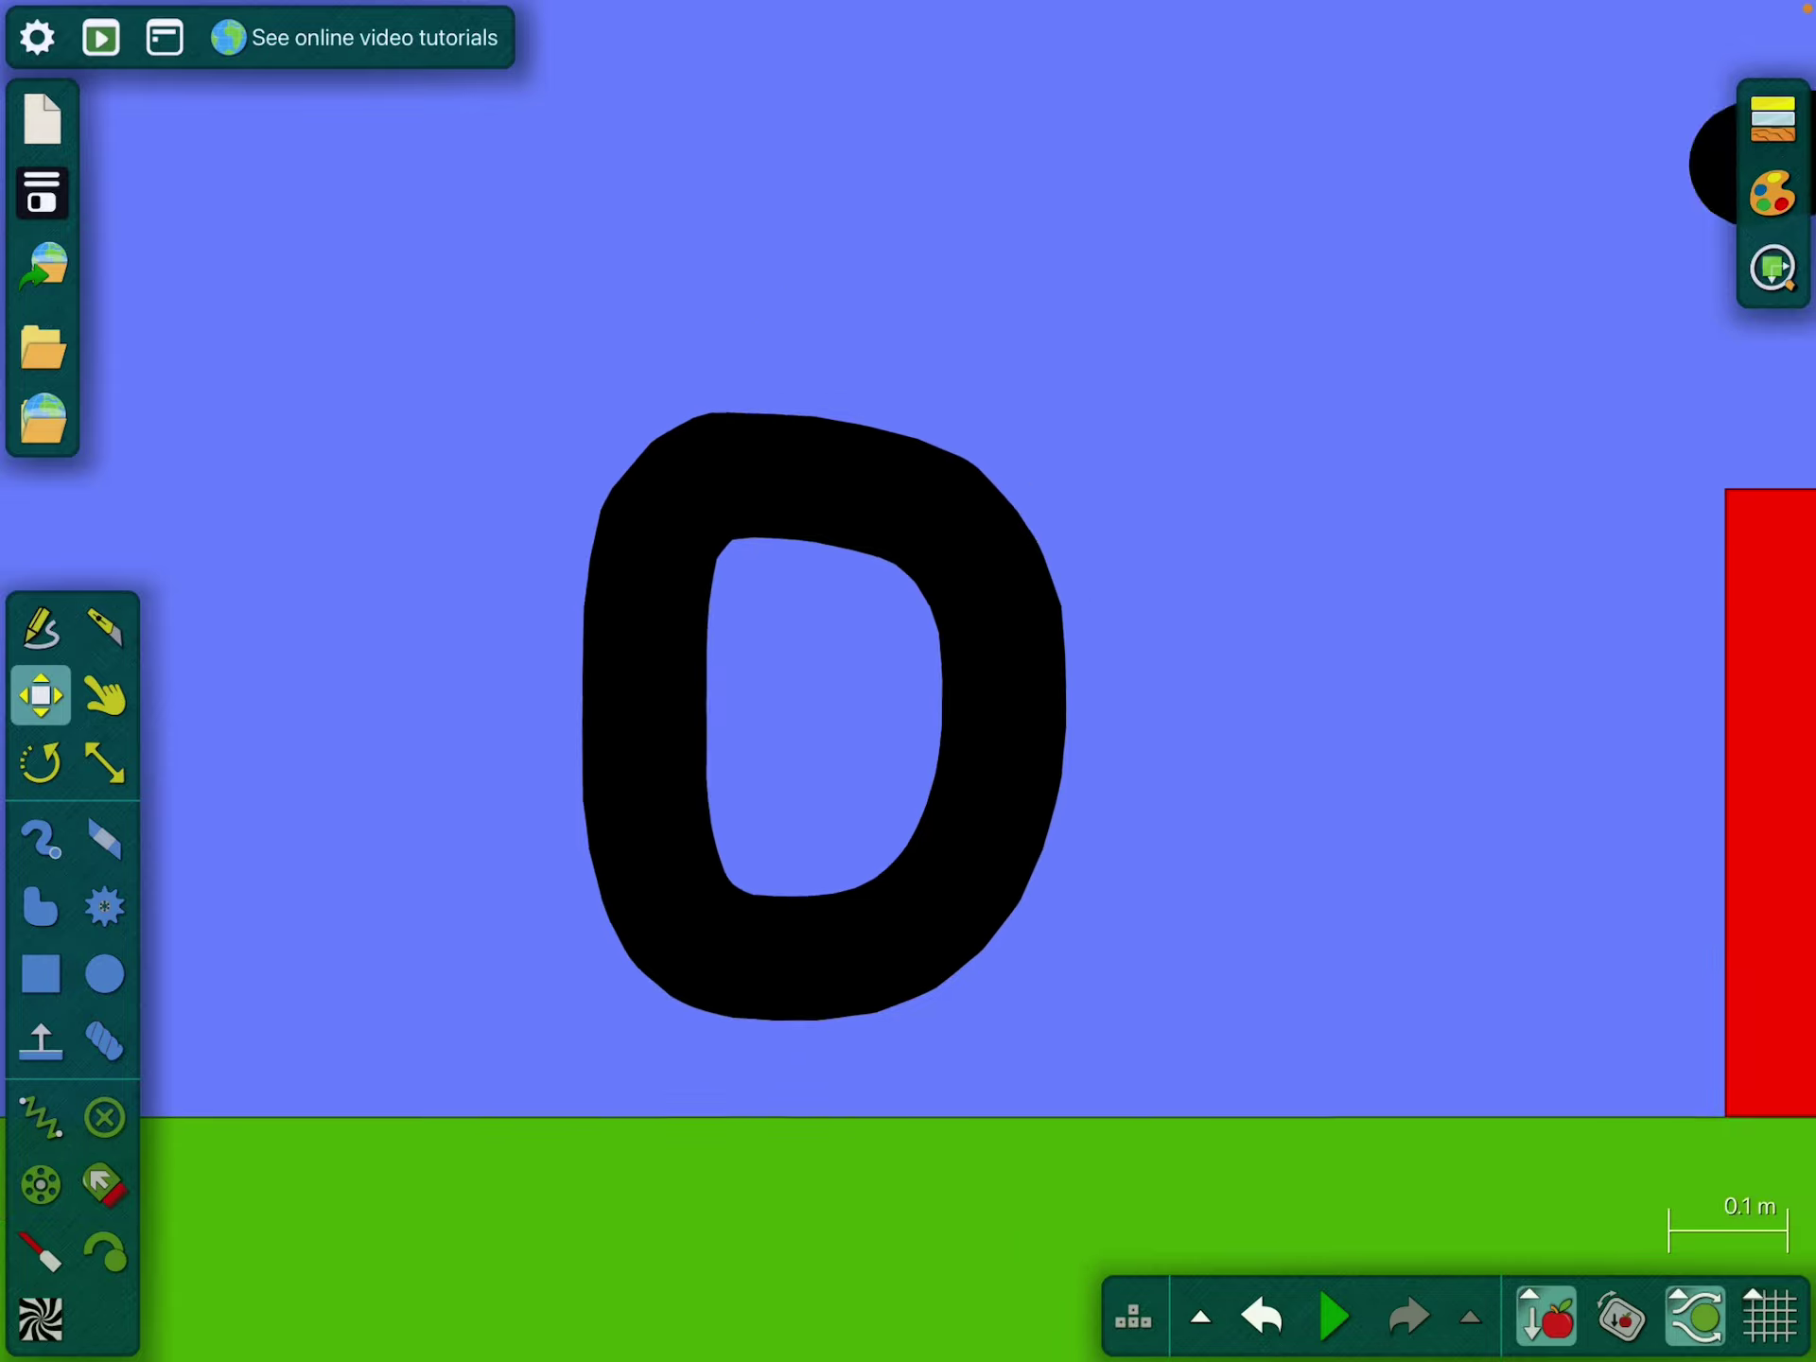
scroll(937, 865, down, 1)
scroll(908, 638, right, 5)
scroll(908, 639, right, 2)
scroll(907, 638, right, 3)
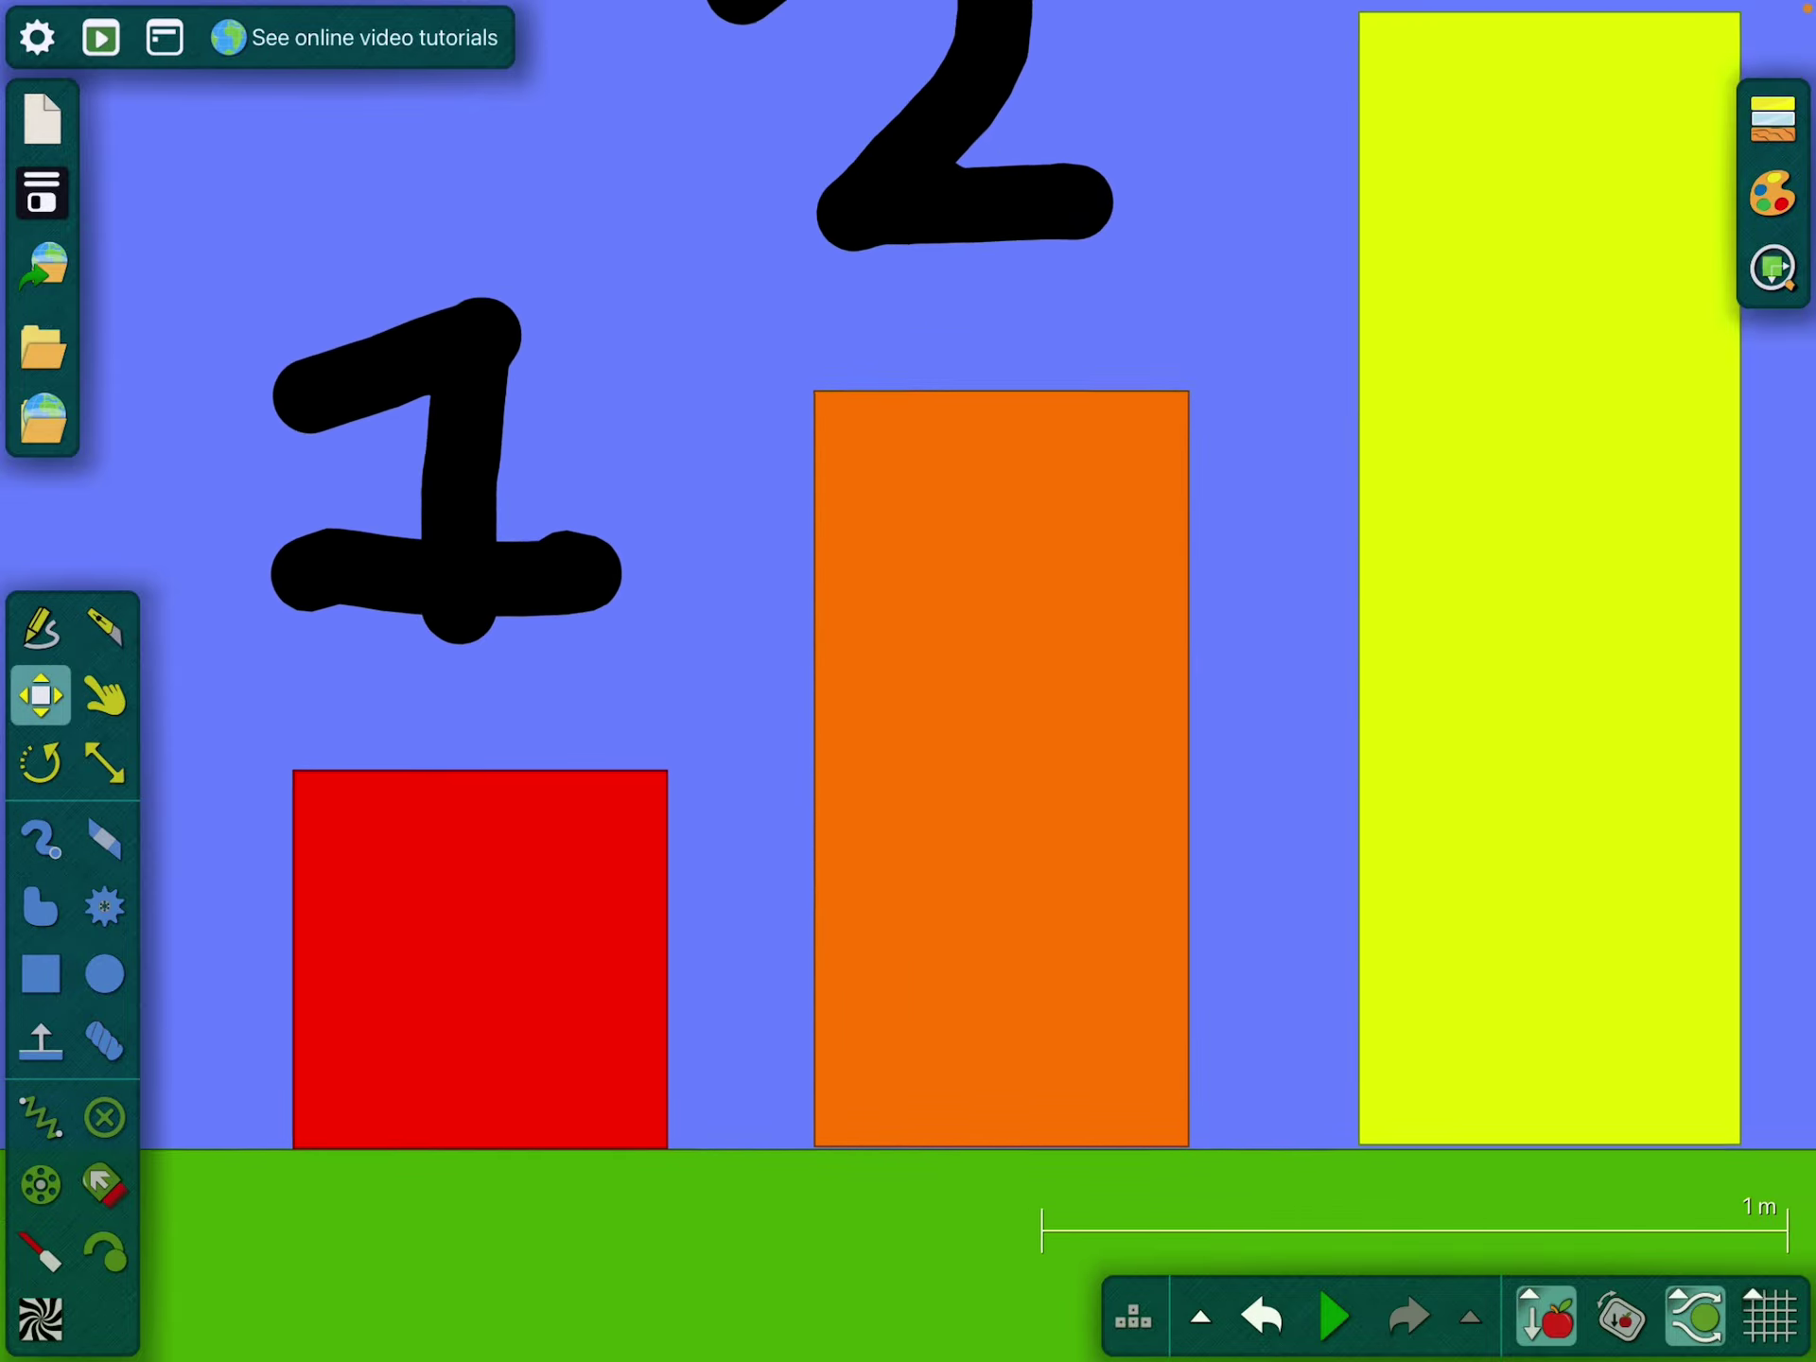
scroll(908, 639, right, 3)
scroll(908, 638, right, 3)
scroll(909, 638, right, 3)
scroll(909, 639, right, 3)
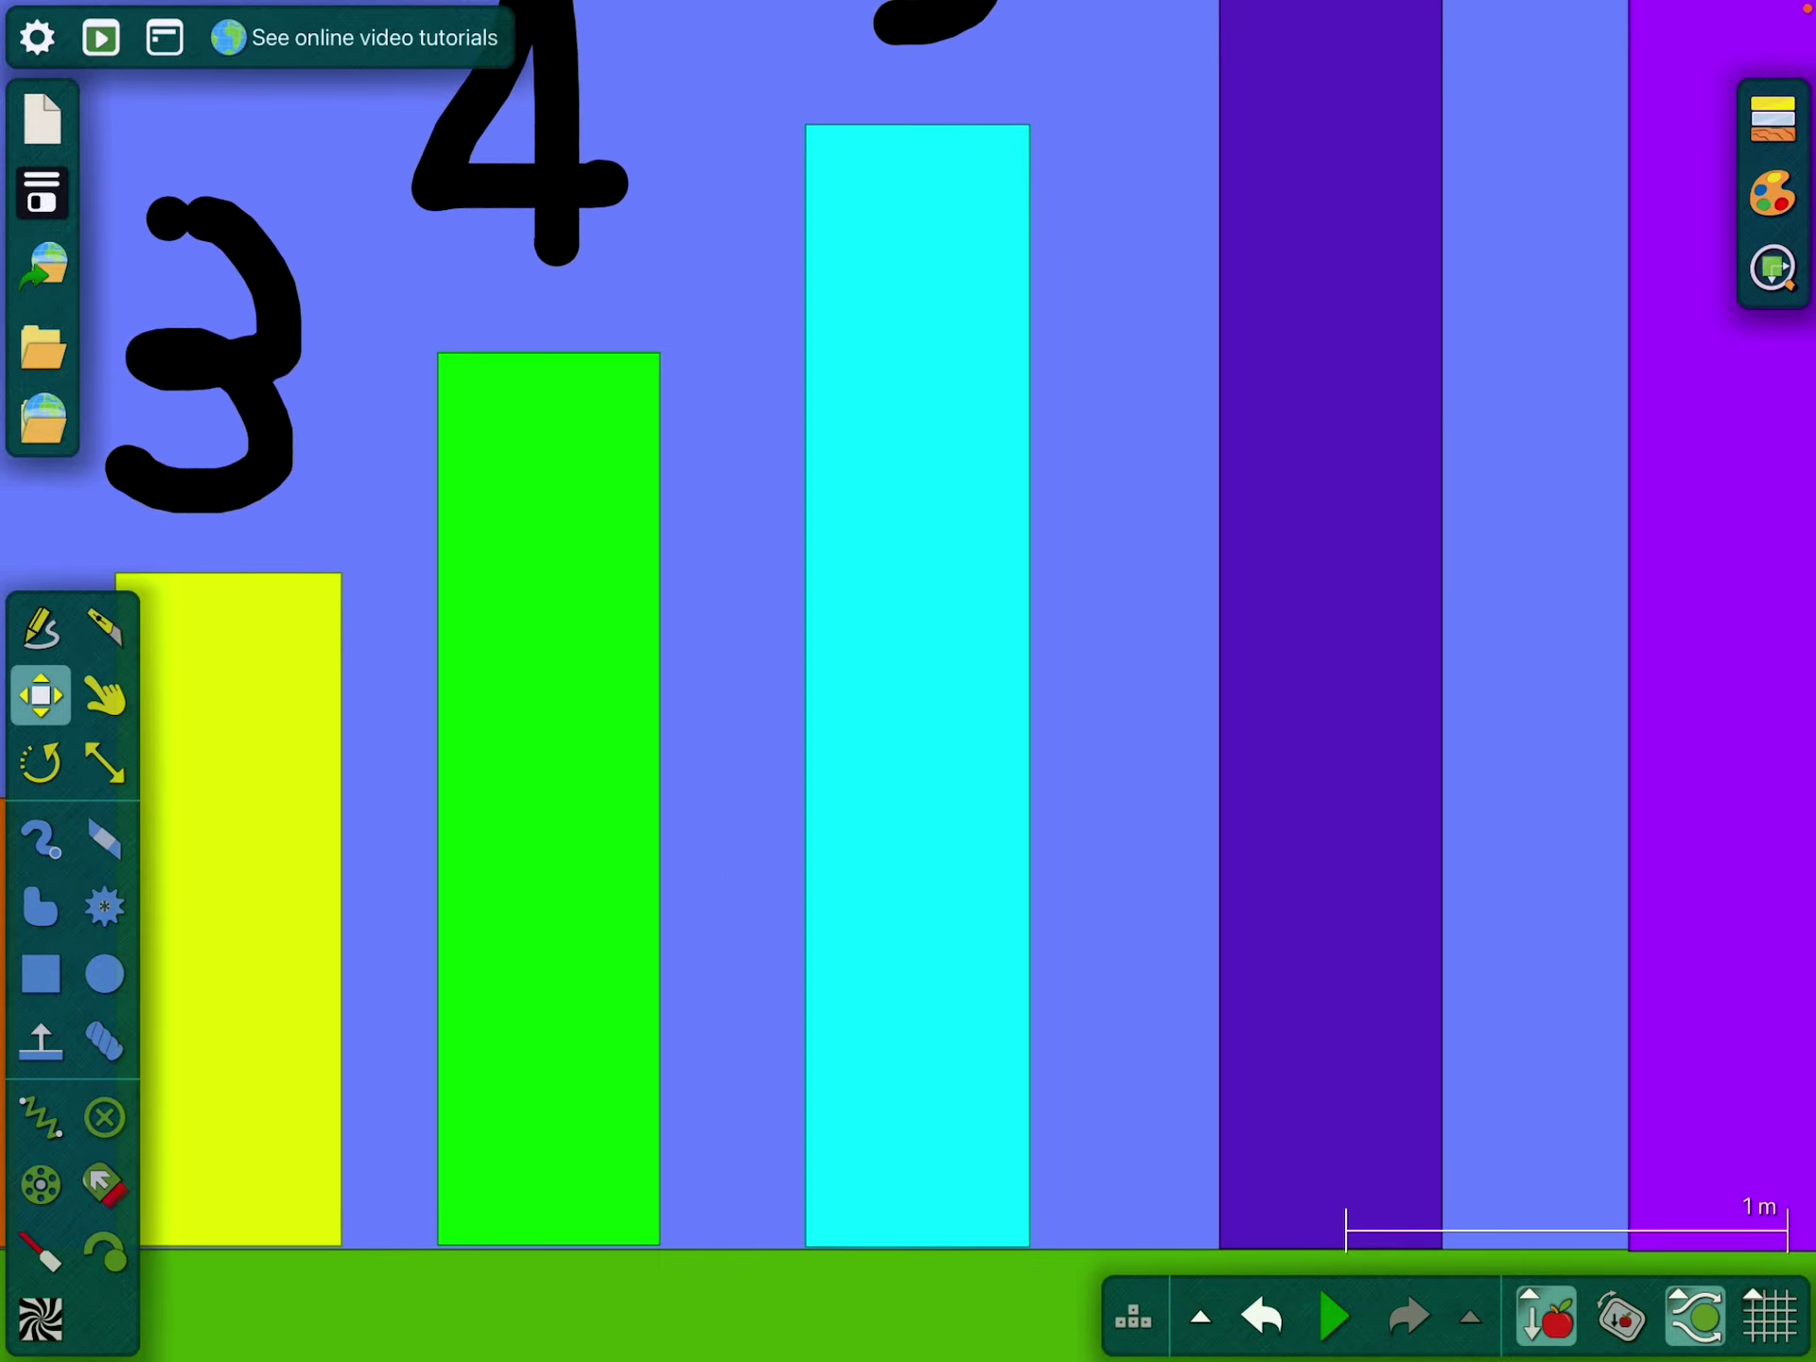
scroll(908, 638, right, 3)
scroll(907, 639, right, 3)
scroll(907, 639, right, 2)
scroll(907, 638, right, 1)
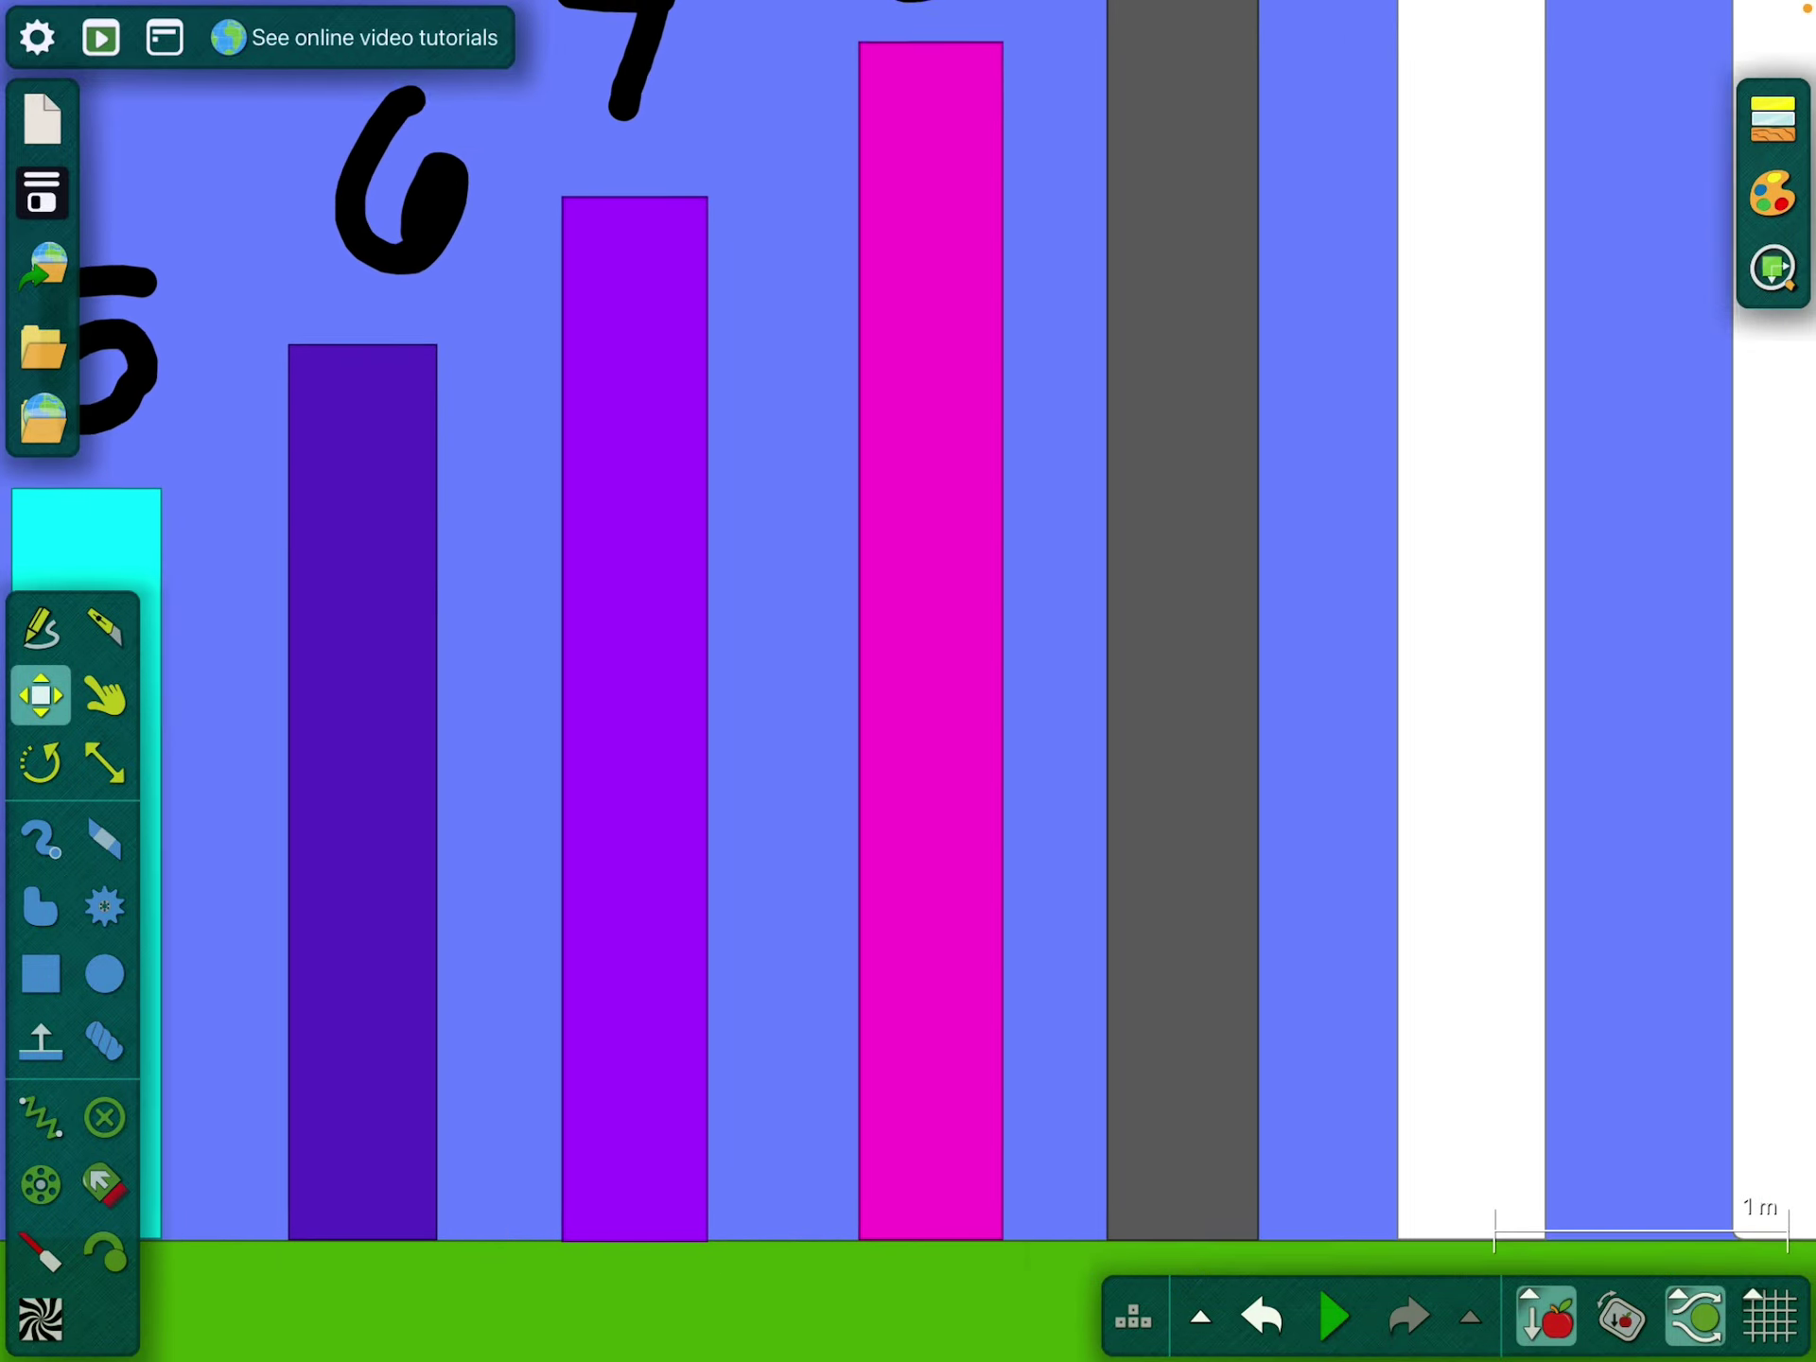
scroll(907, 639, right, 3)
scroll(908, 638, right, 3)
scroll(908, 638, right, 3)
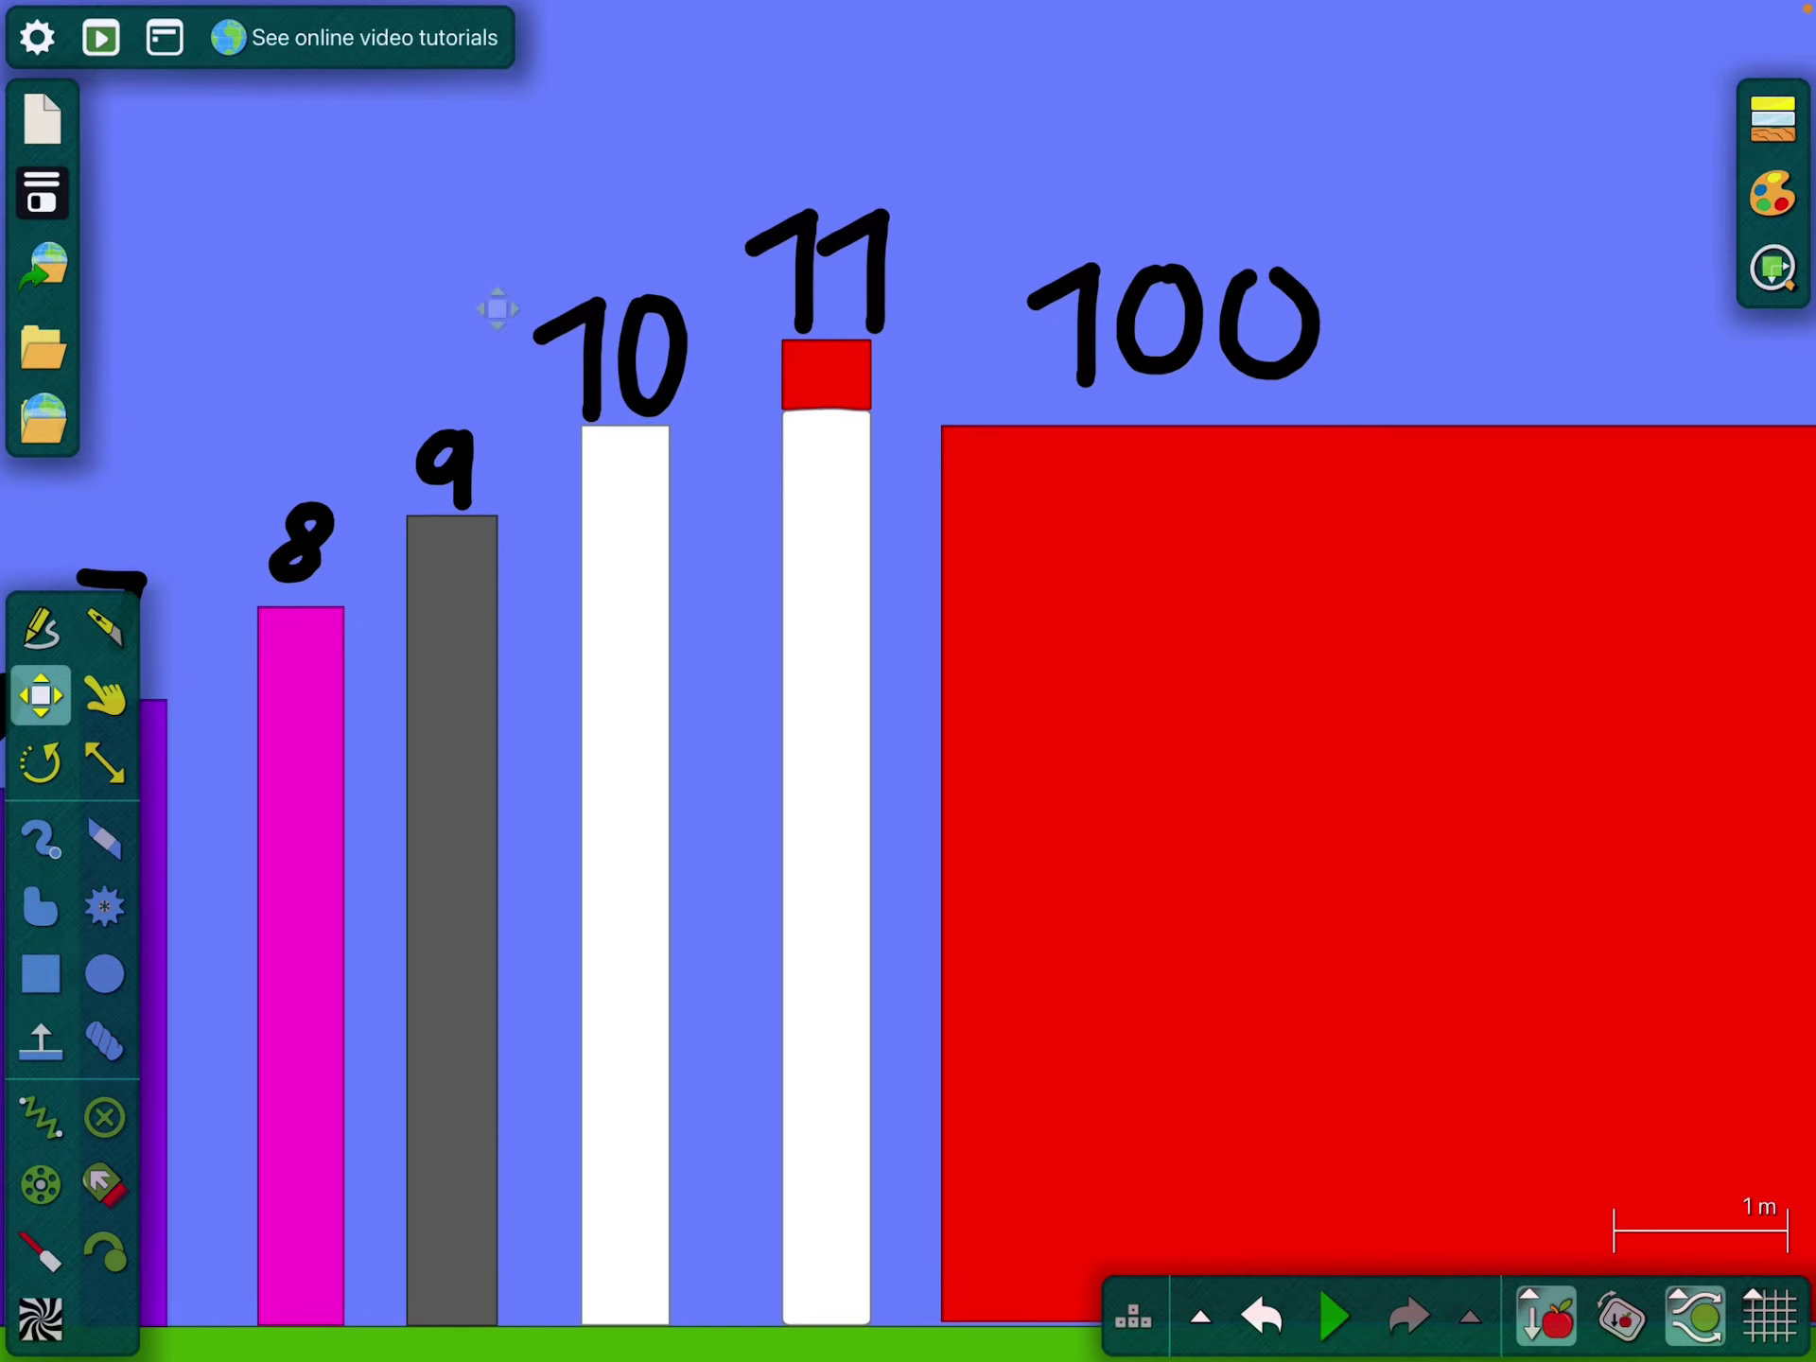
scroll(909, 638, right, 1)
scroll(908, 681, right, 2)
scroll(908, 681, right, 1)
scroll(909, 681, right, 3)
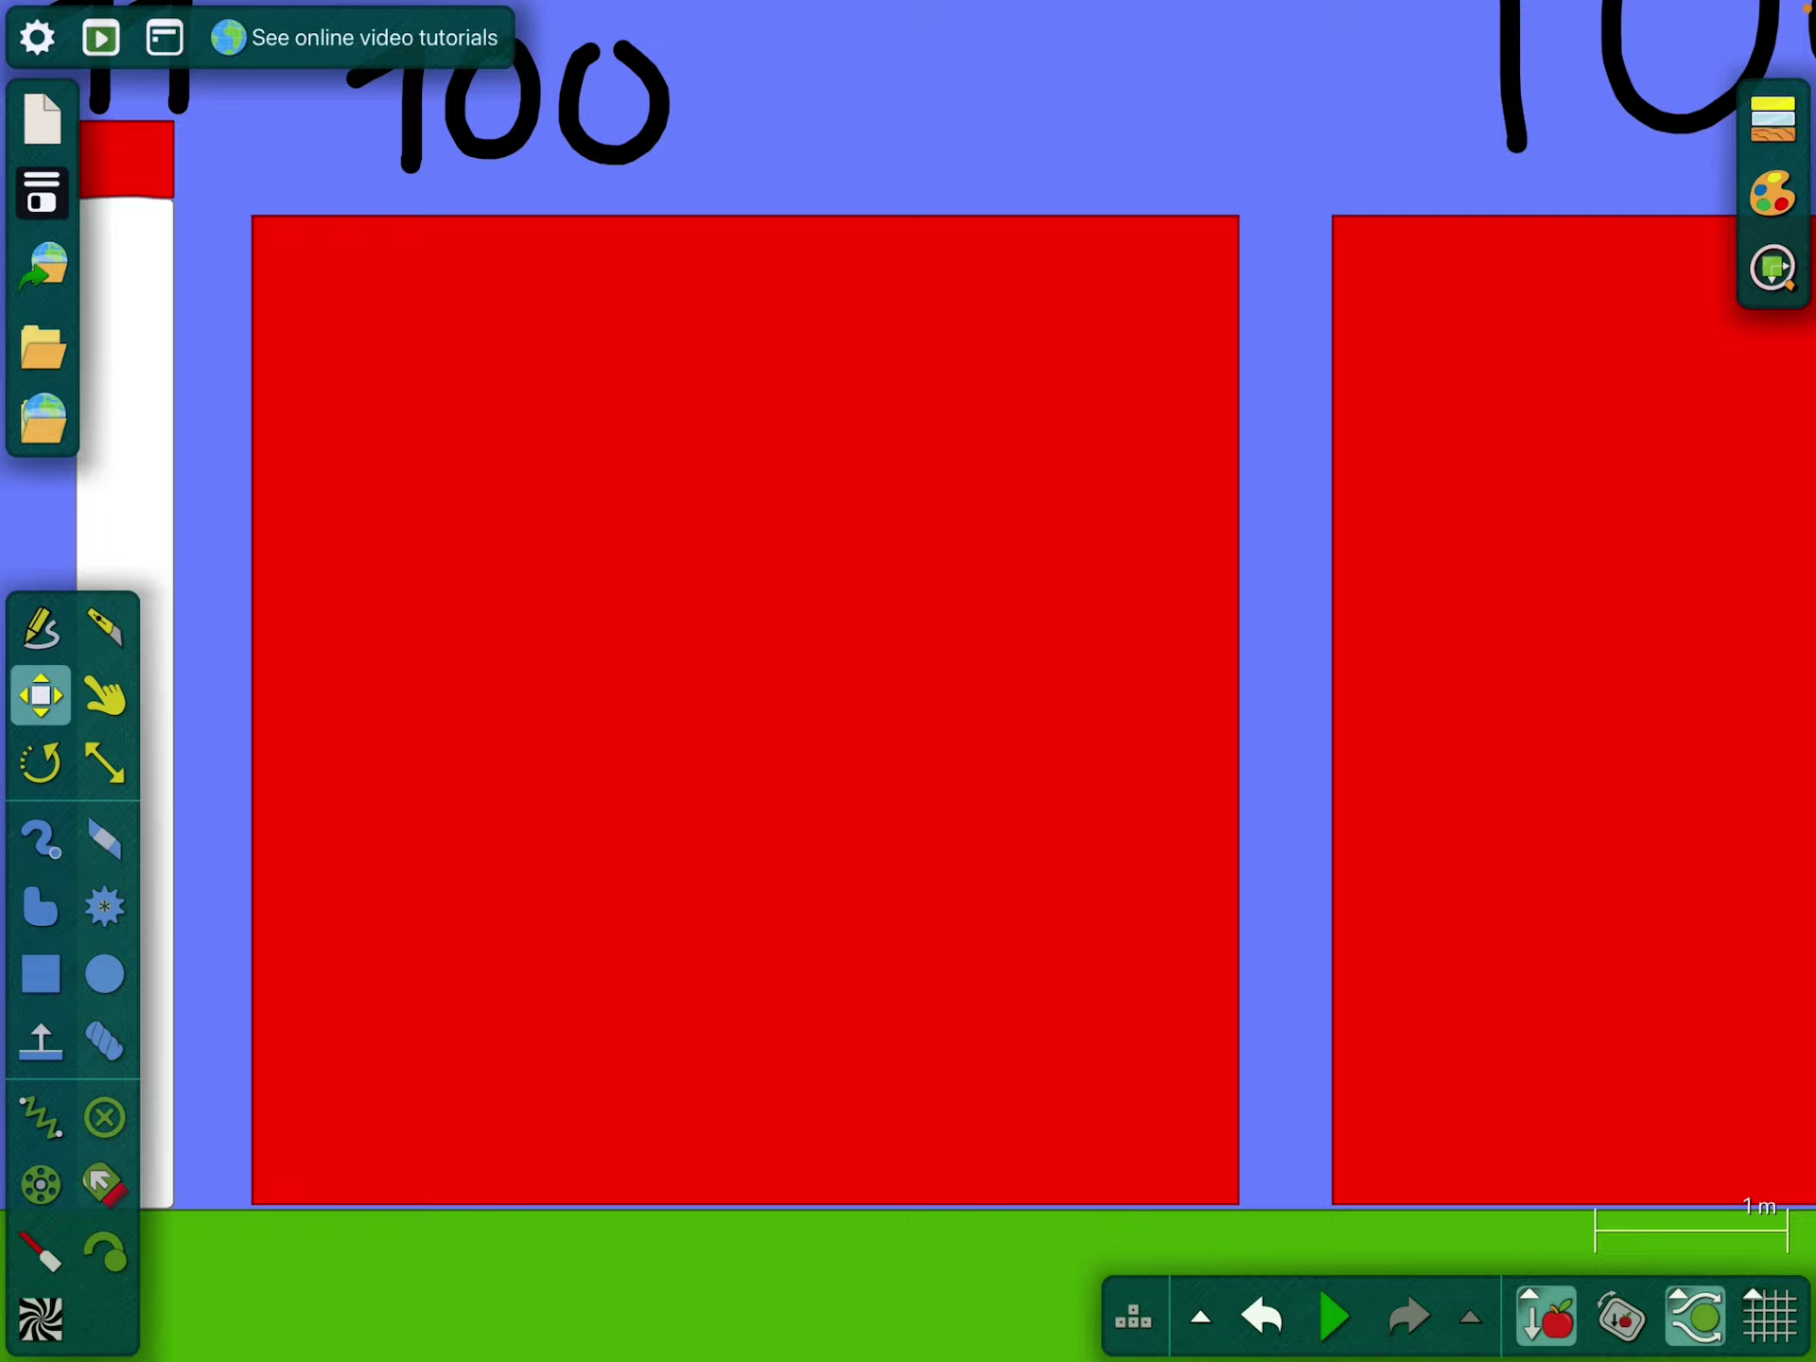
scroll(908, 681, right, 3)
scroll(908, 681, right, 2)
scroll(908, 681, down, 3)
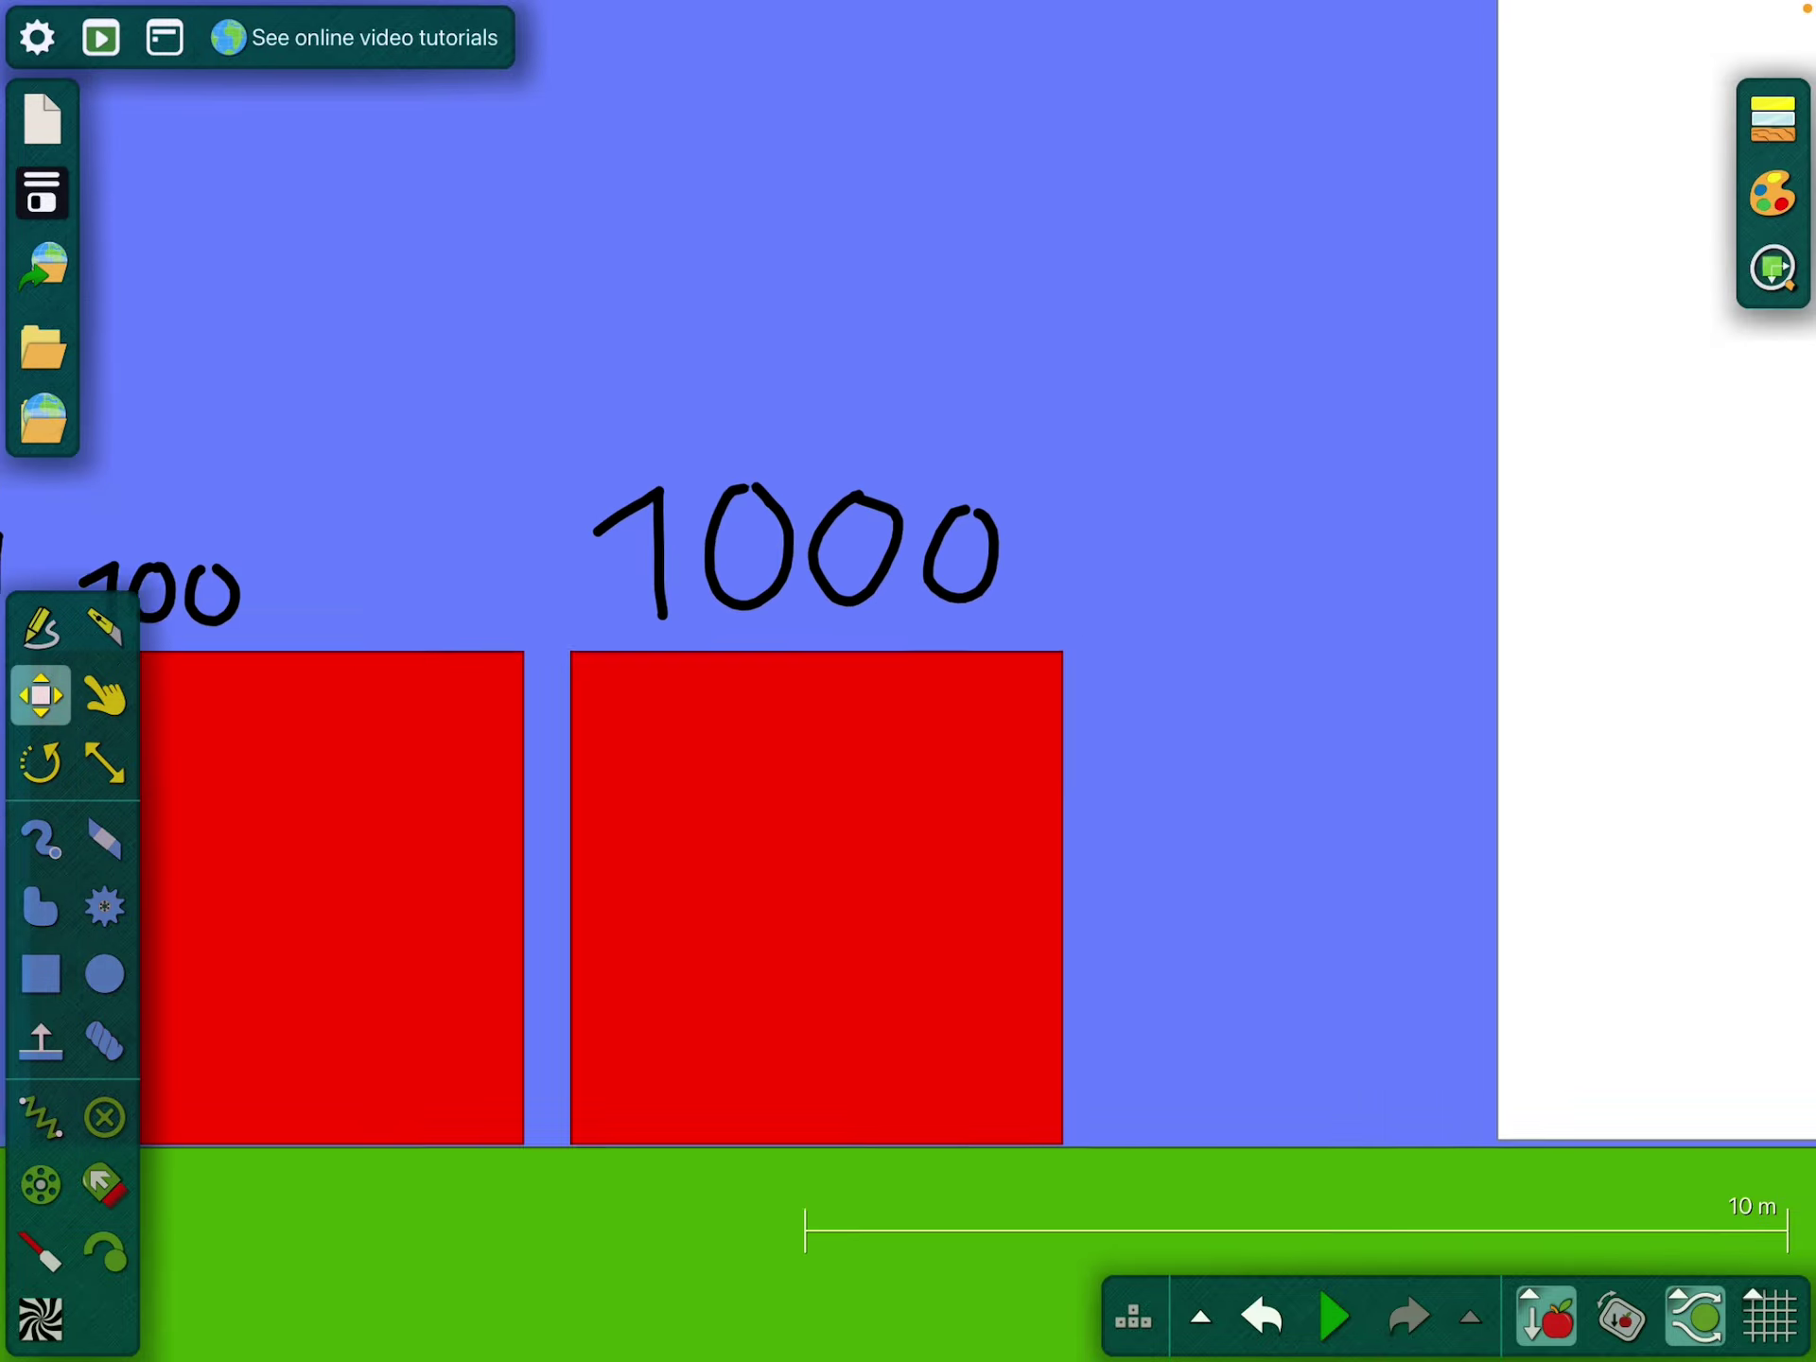
scroll(907, 681, right, 3)
scroll(908, 681, right, 2)
scroll(908, 681, down, 1)
scroll(908, 681, down, 2)
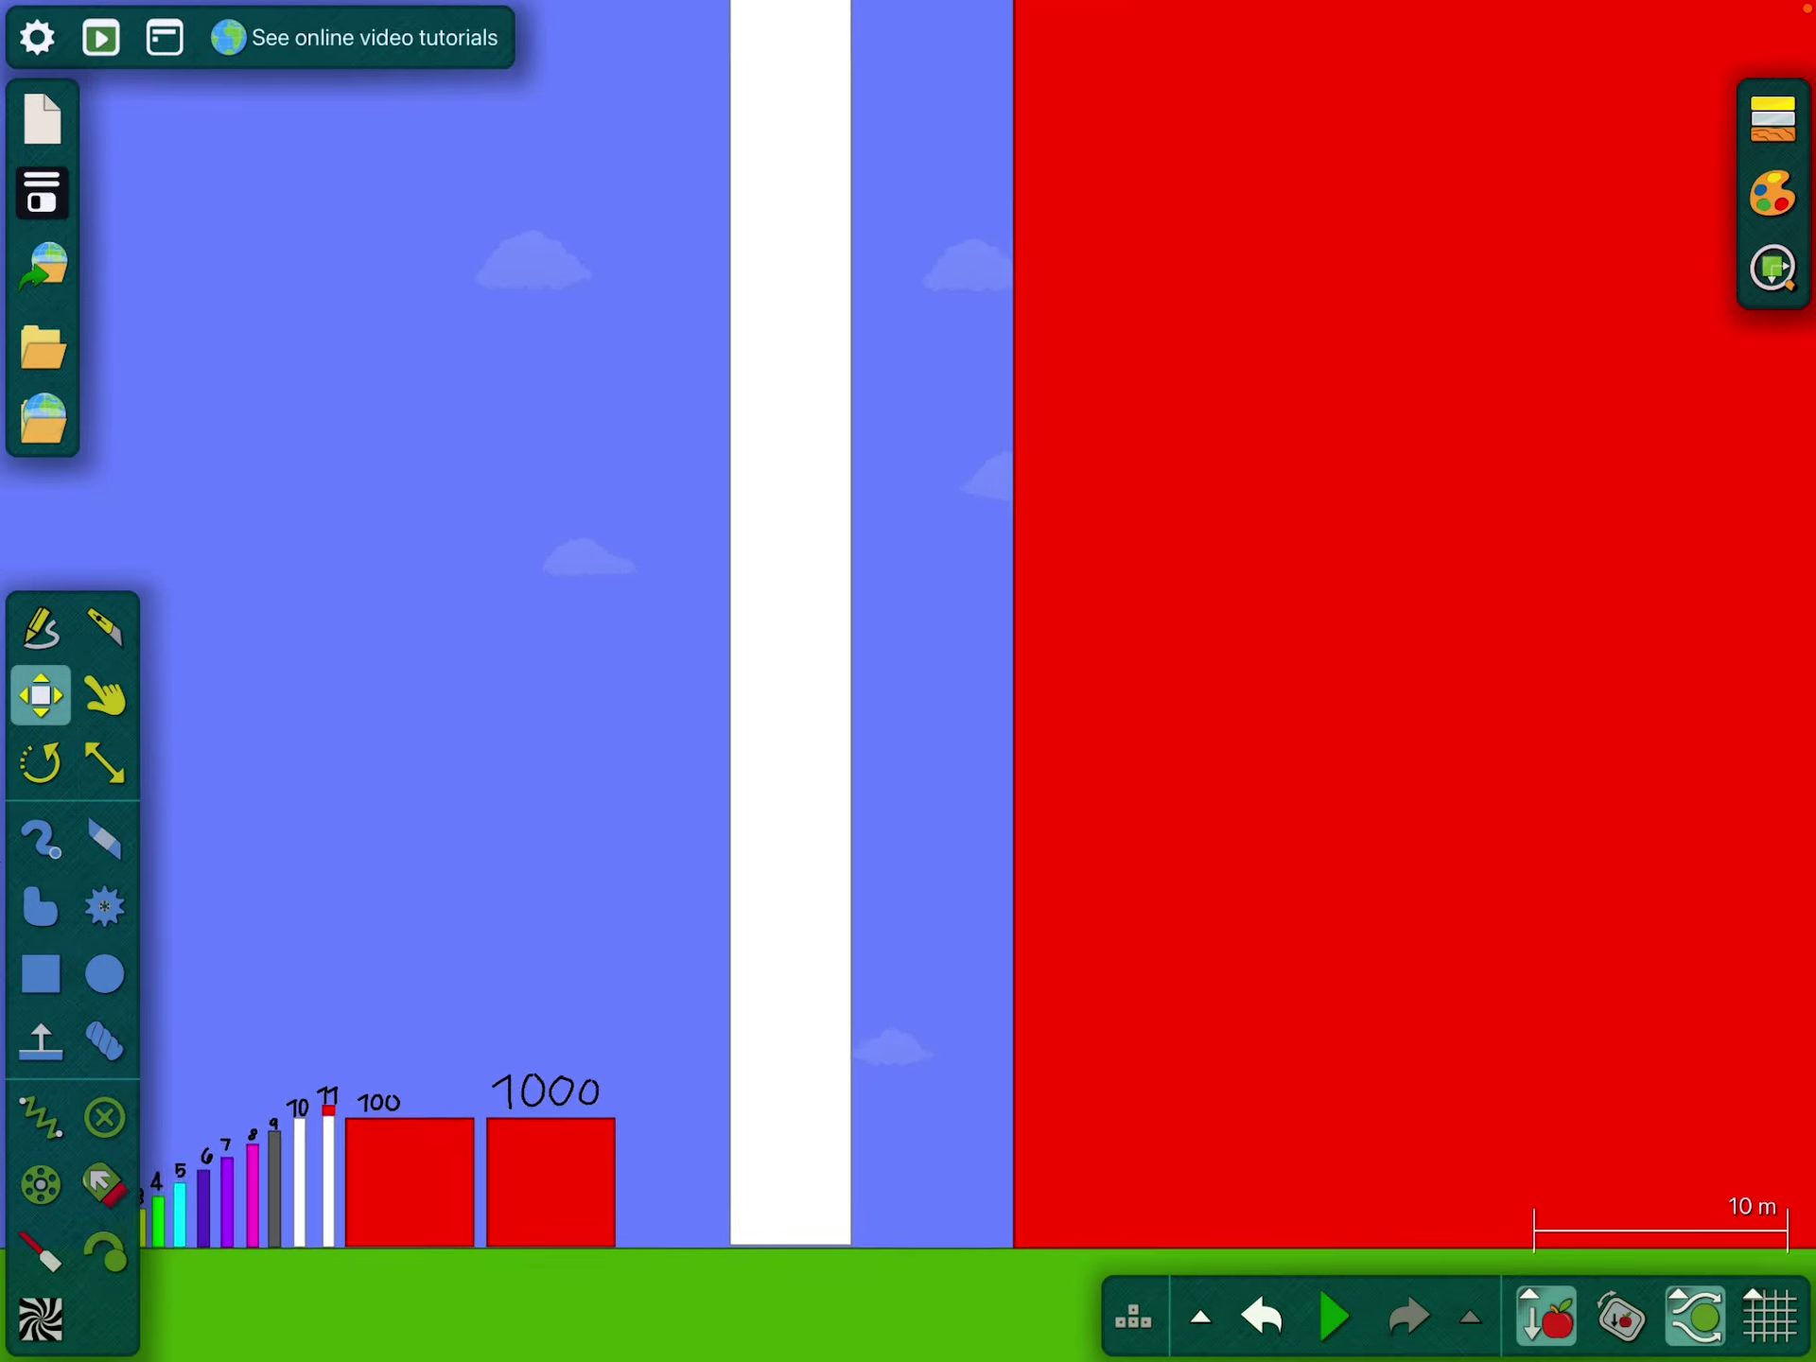
scroll(908, 680, down, 2)
scroll(909, 681, up, 1)
scroll(909, 680, down, 1)
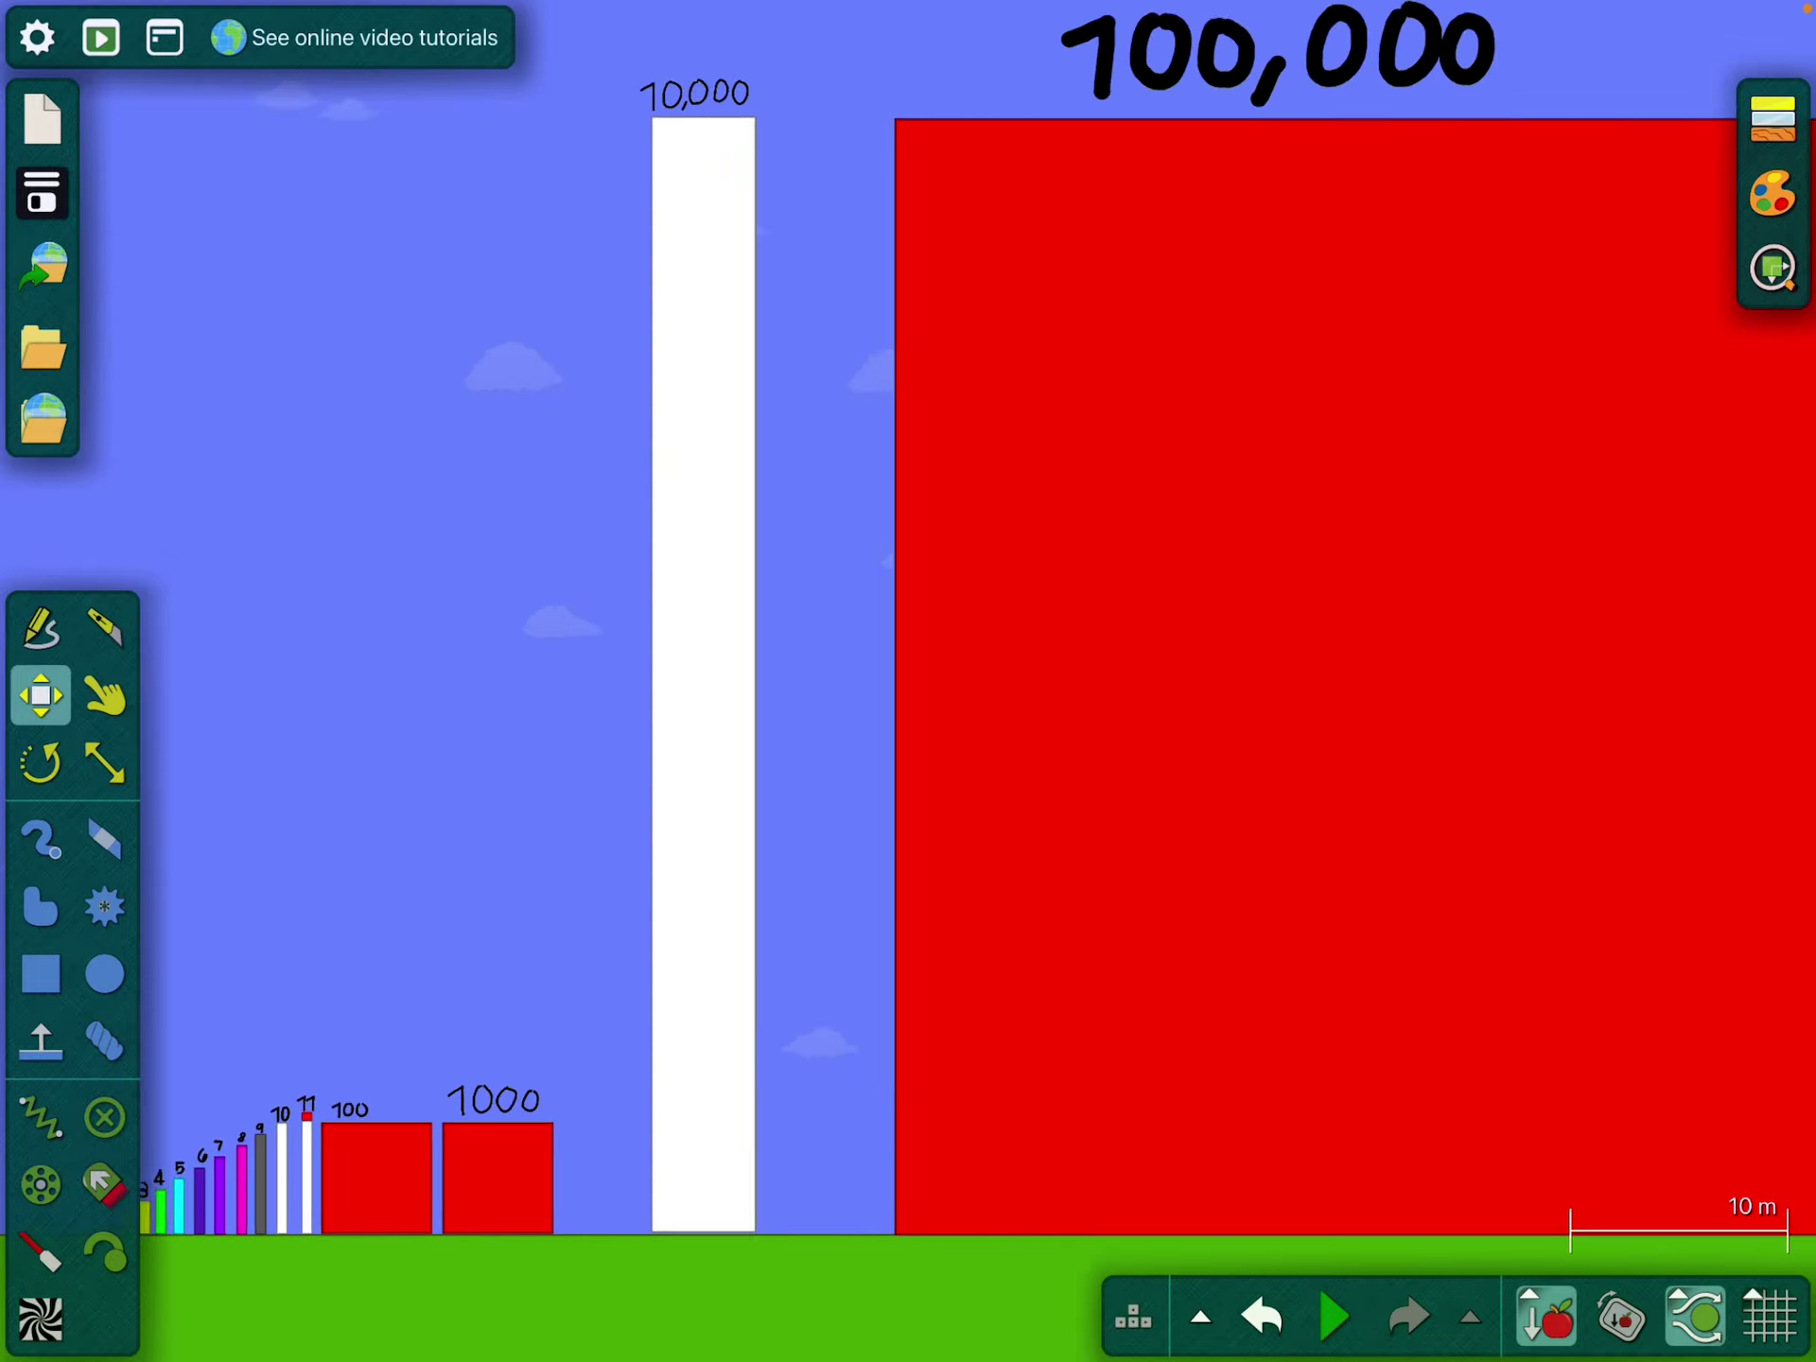
scroll(908, 681, right, 3)
scroll(909, 681, right, 3)
scroll(908, 680, right, 3)
scroll(908, 681, down, 3)
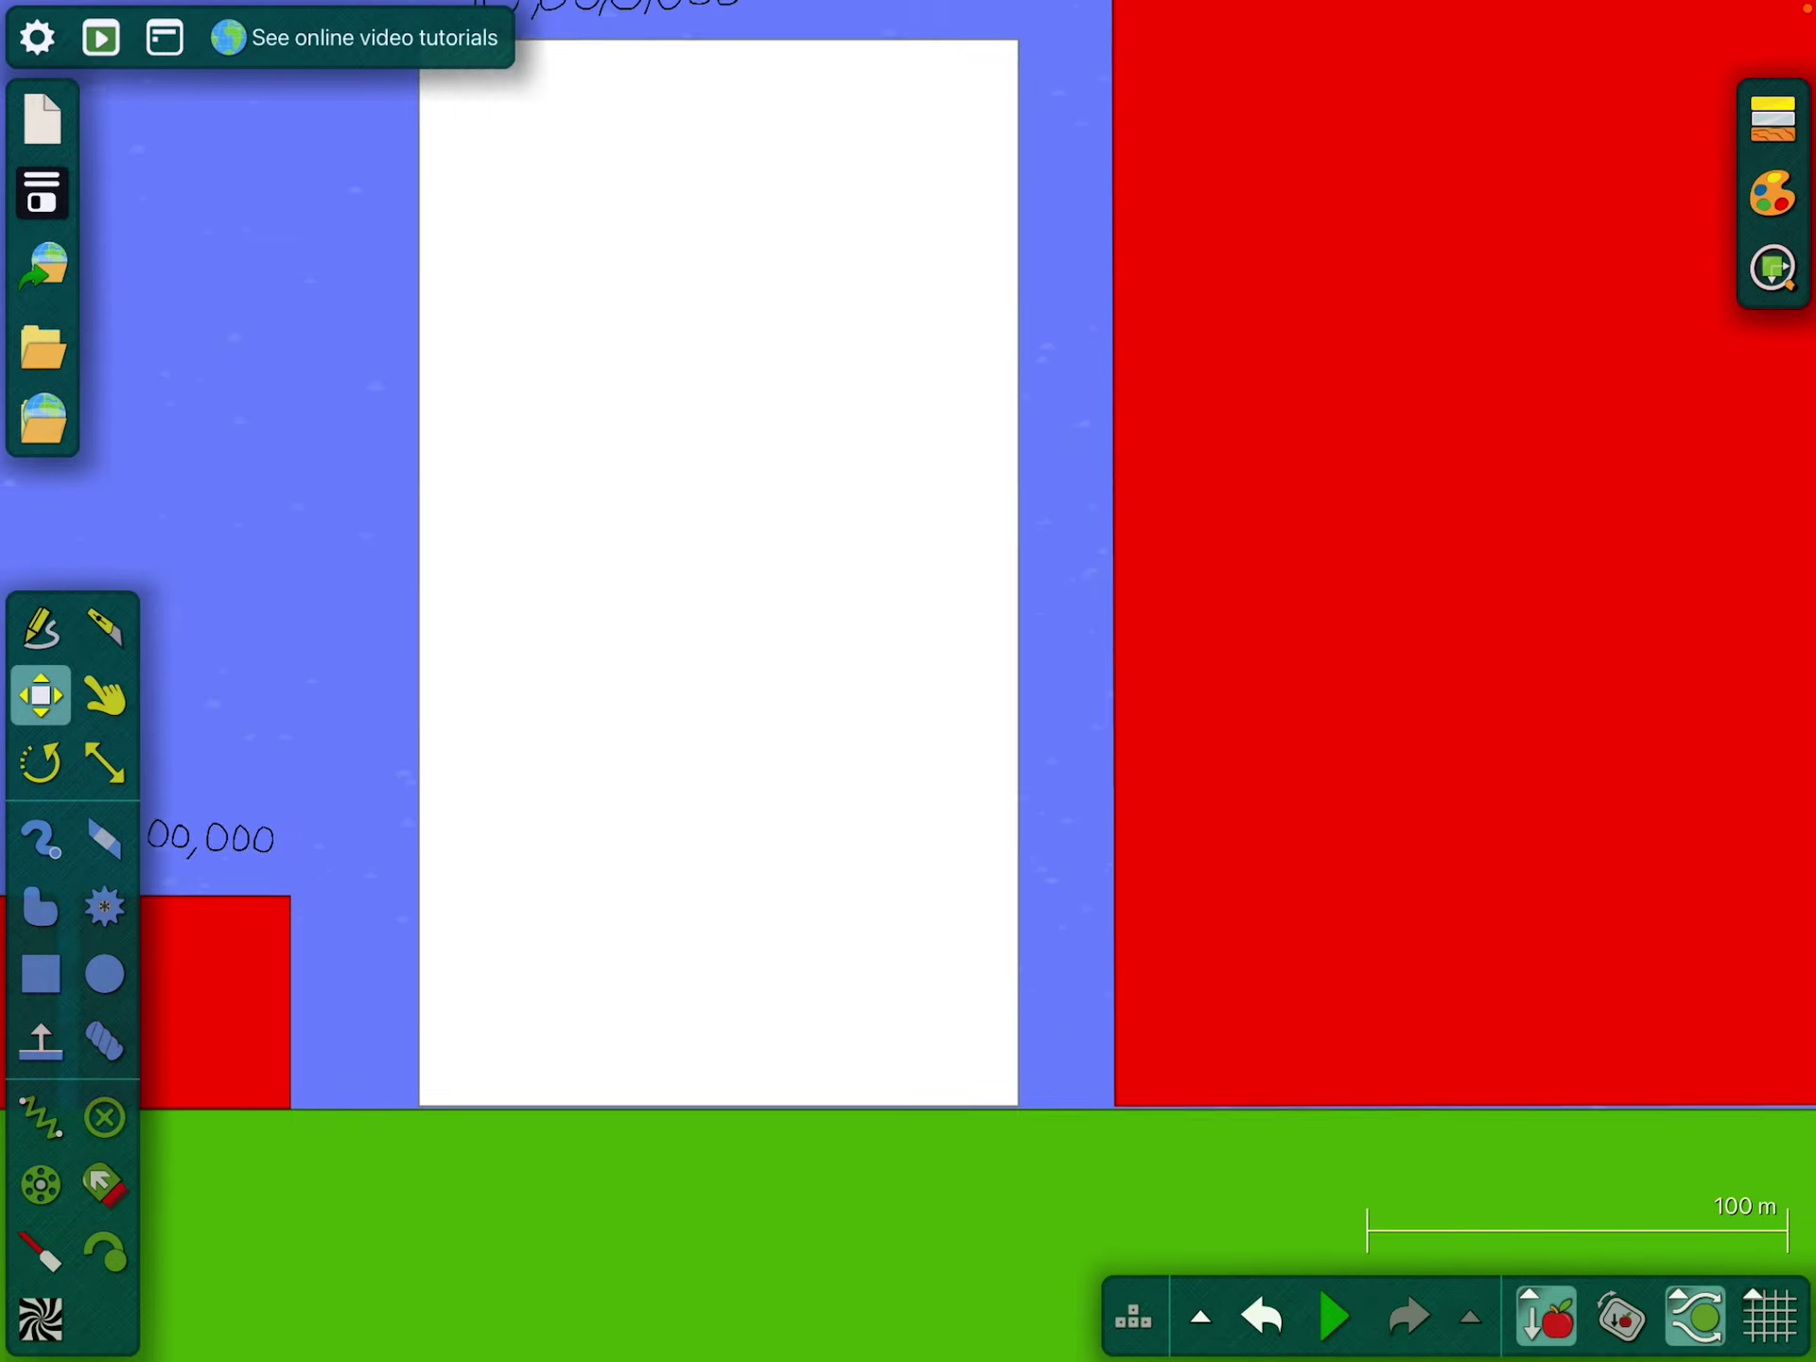
scroll(908, 682, up, 2)
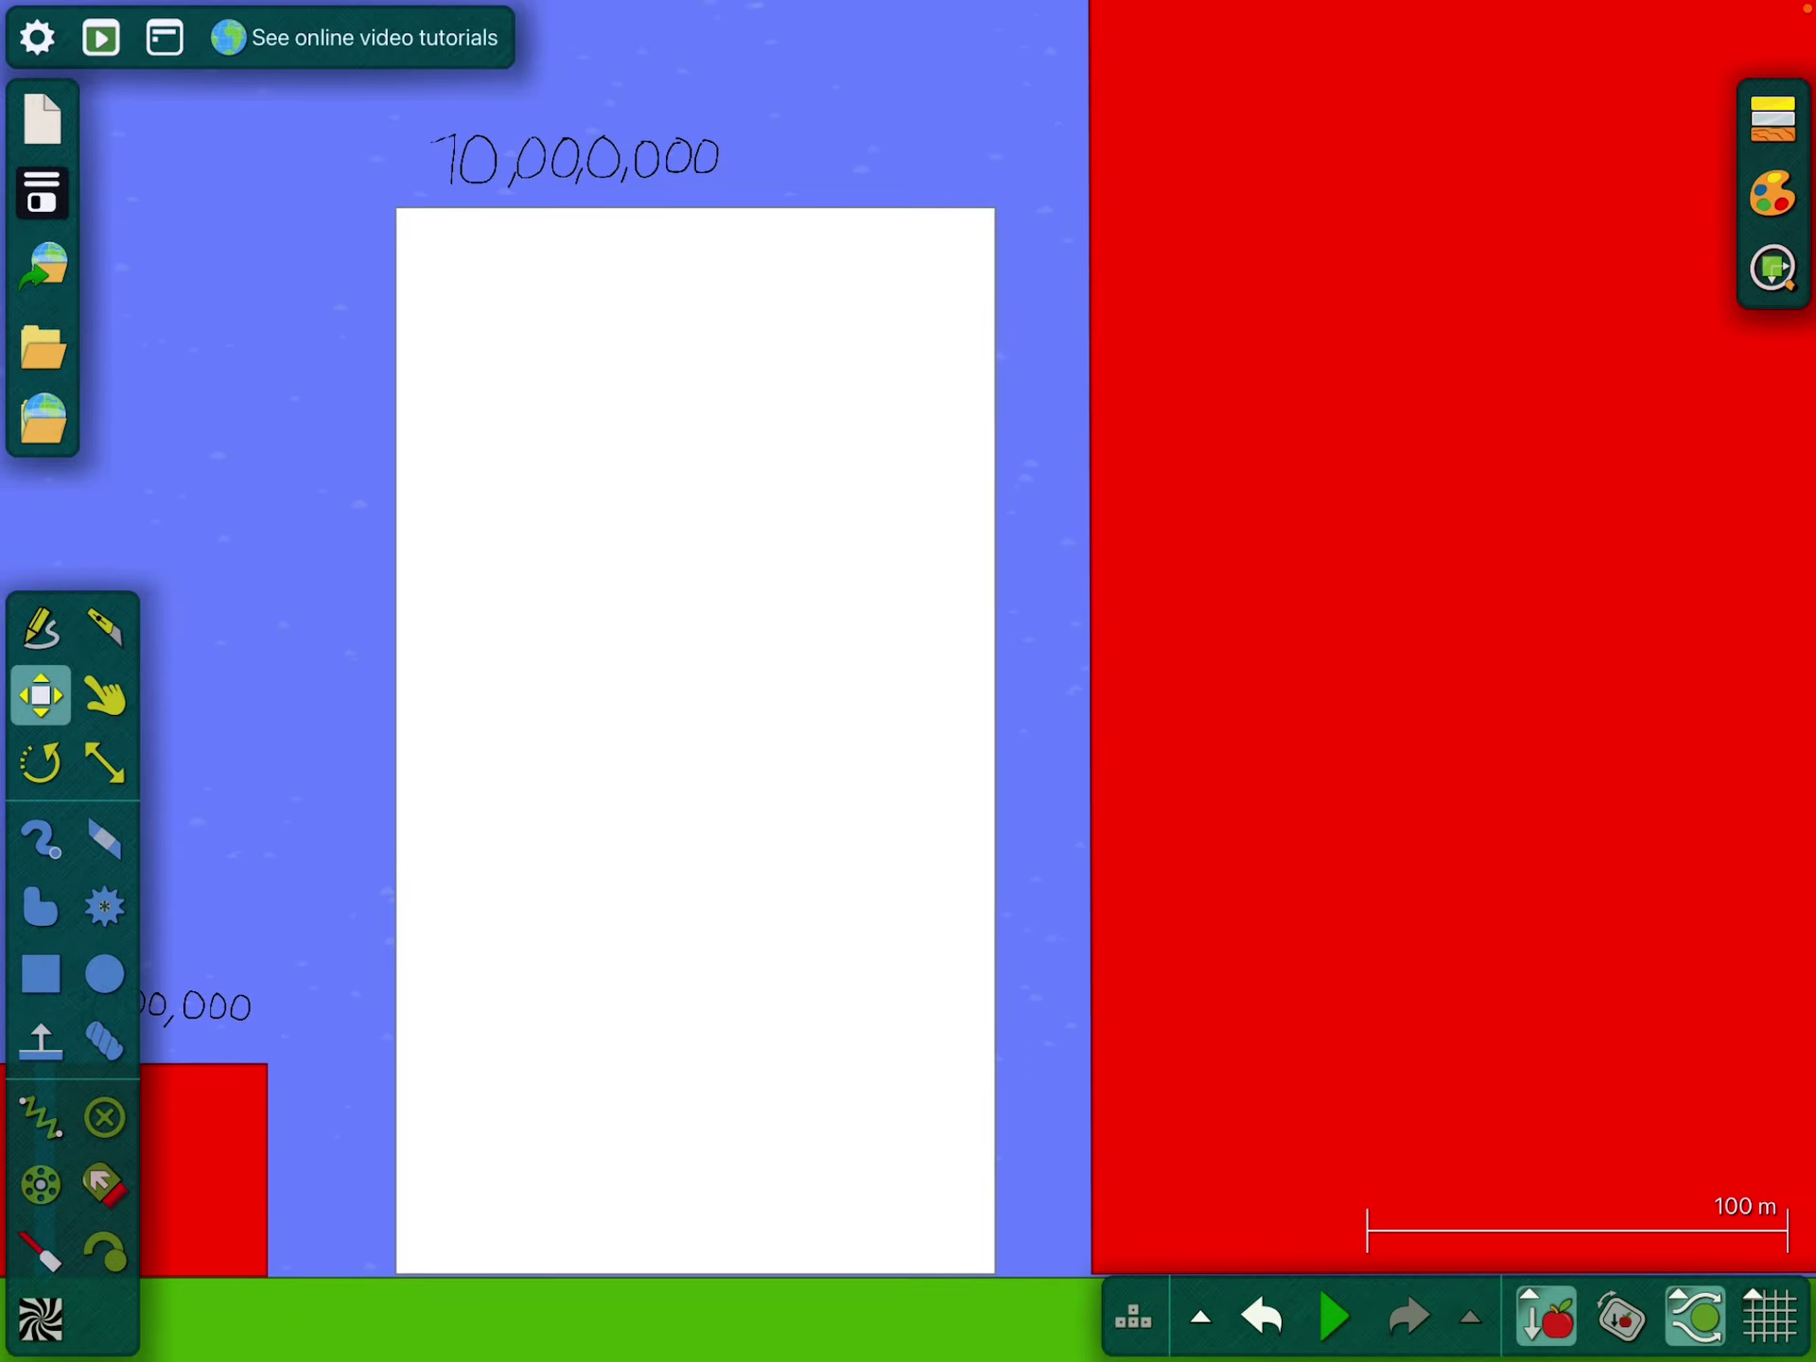
scroll(909, 681, up, 1)
scroll(907, 681, up, 2)
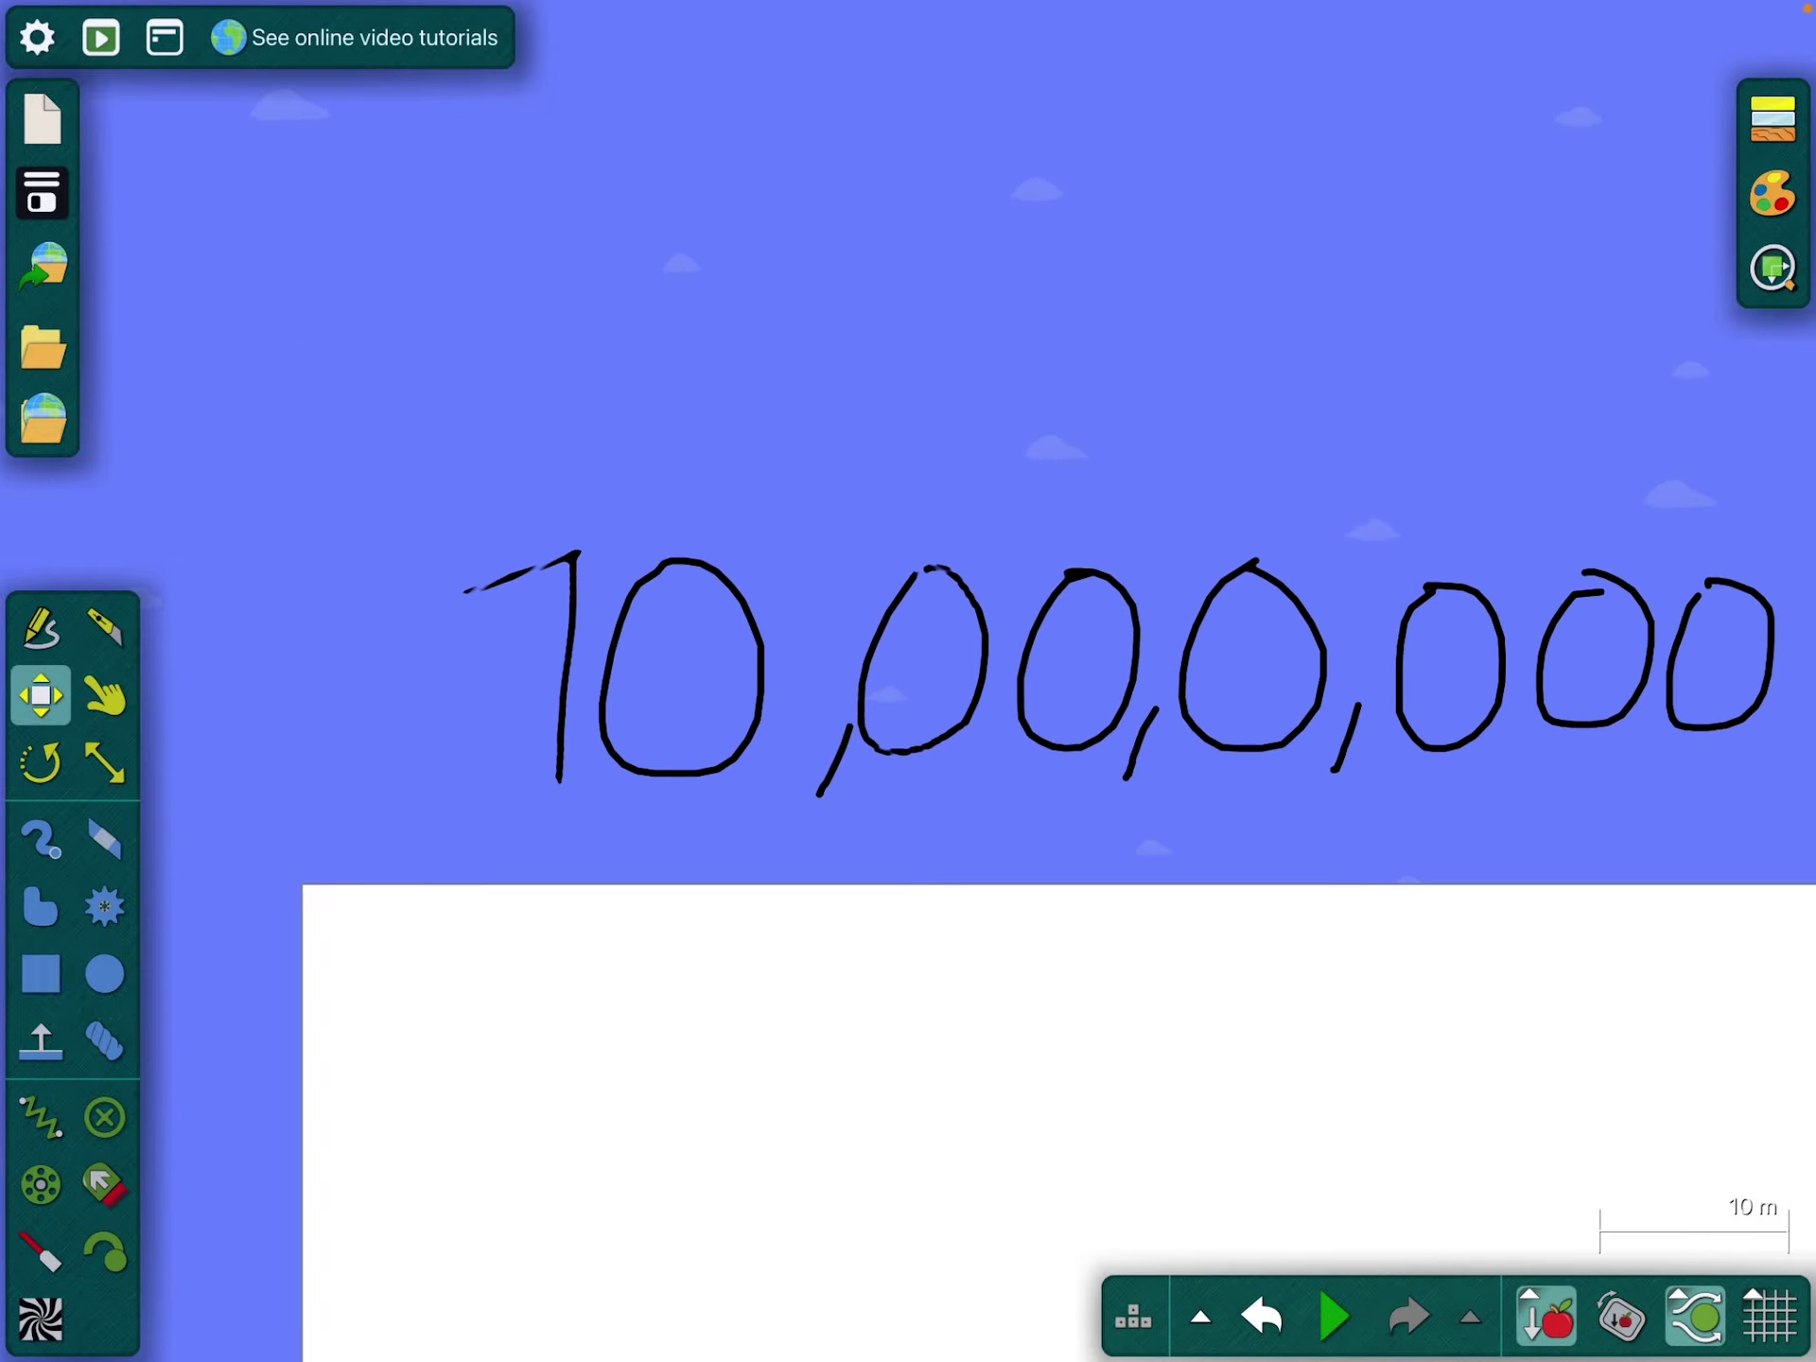
scroll(908, 681, up, 1)
scroll(907, 682, down, 1)
scroll(908, 681, right, 3)
scroll(908, 681, right, 2)
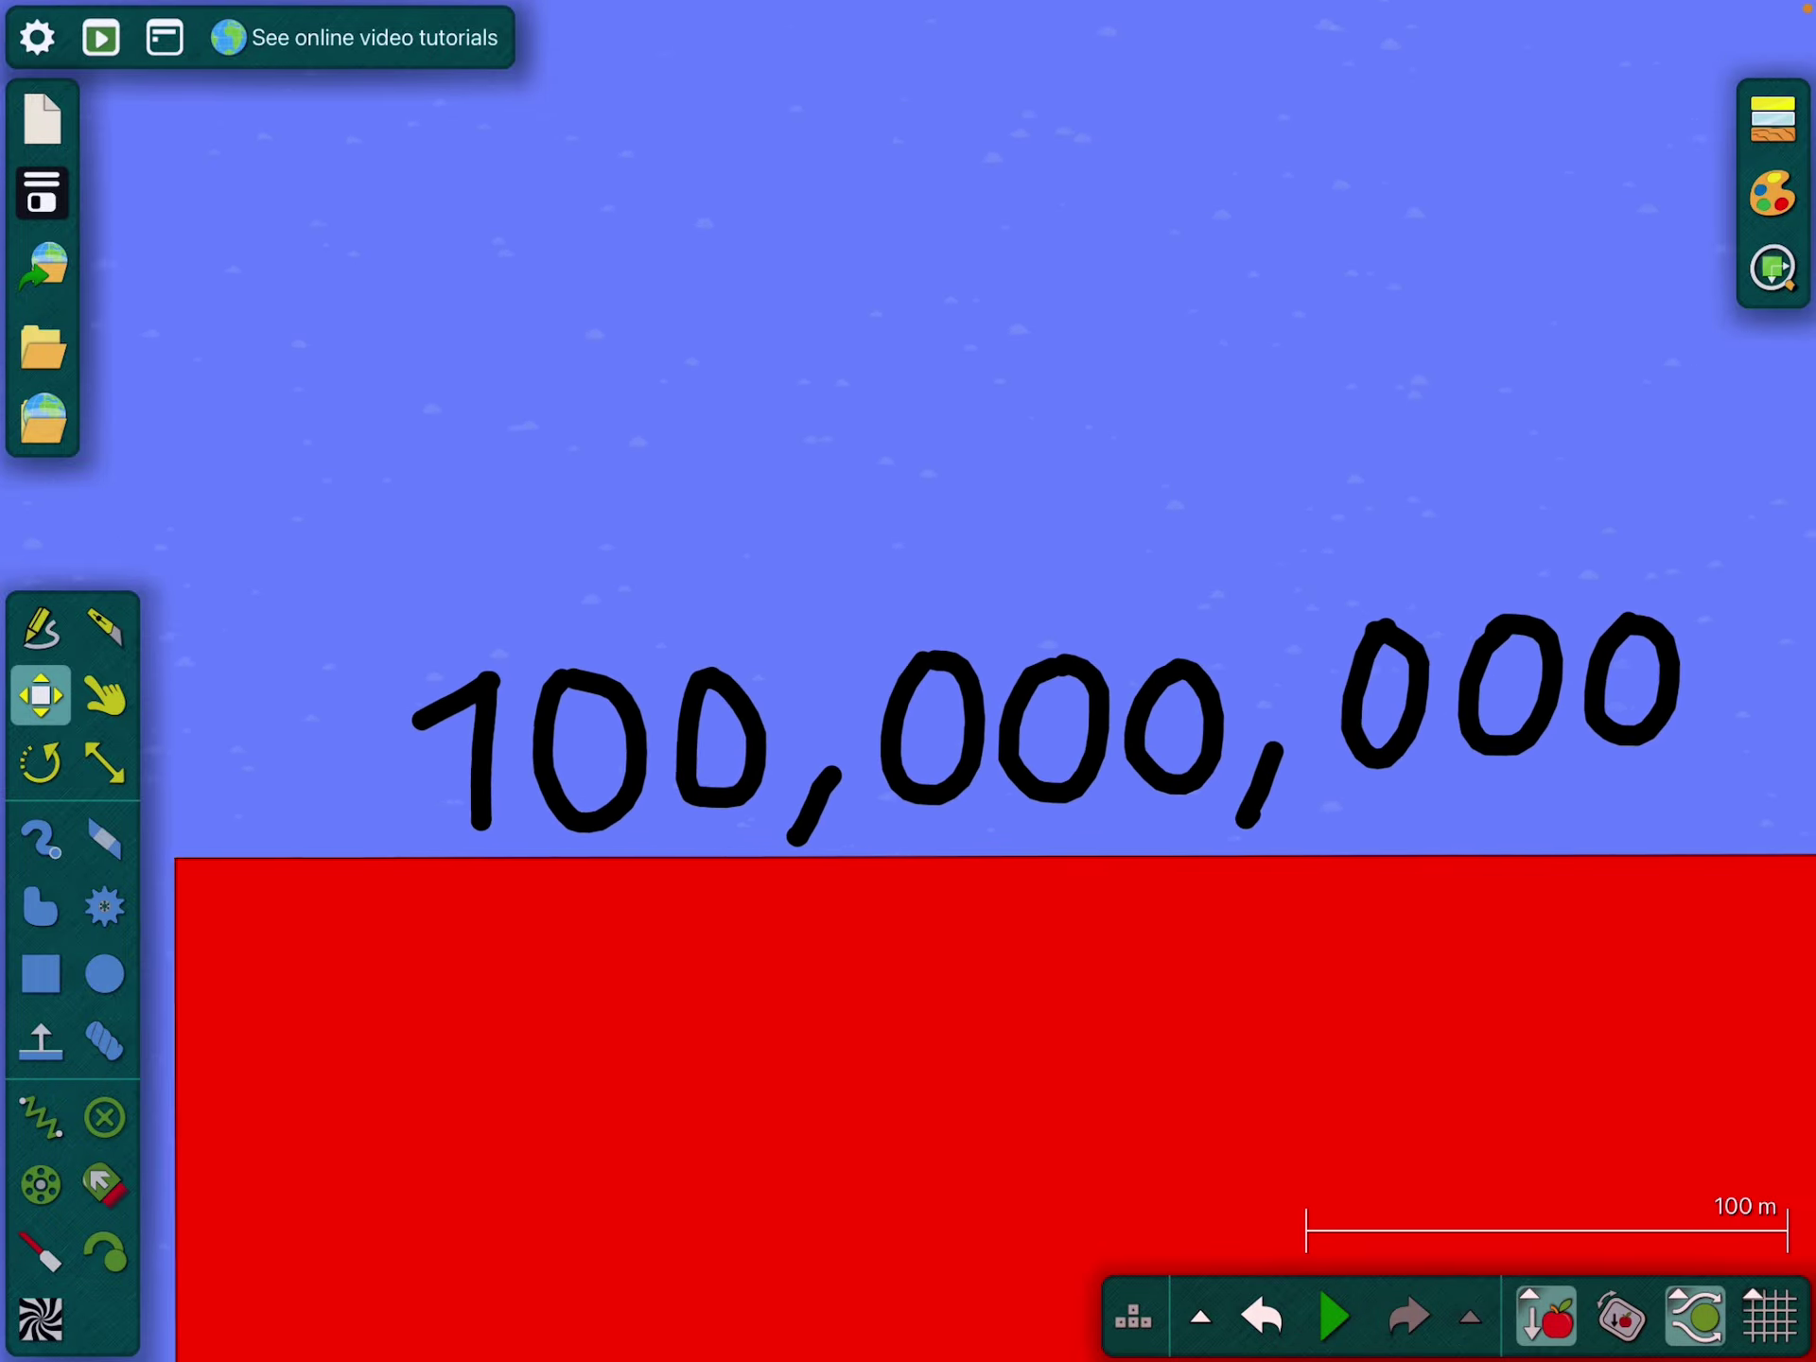
scroll(909, 680, right, 3)
scroll(907, 681, right, 3)
scroll(907, 681, right, 2)
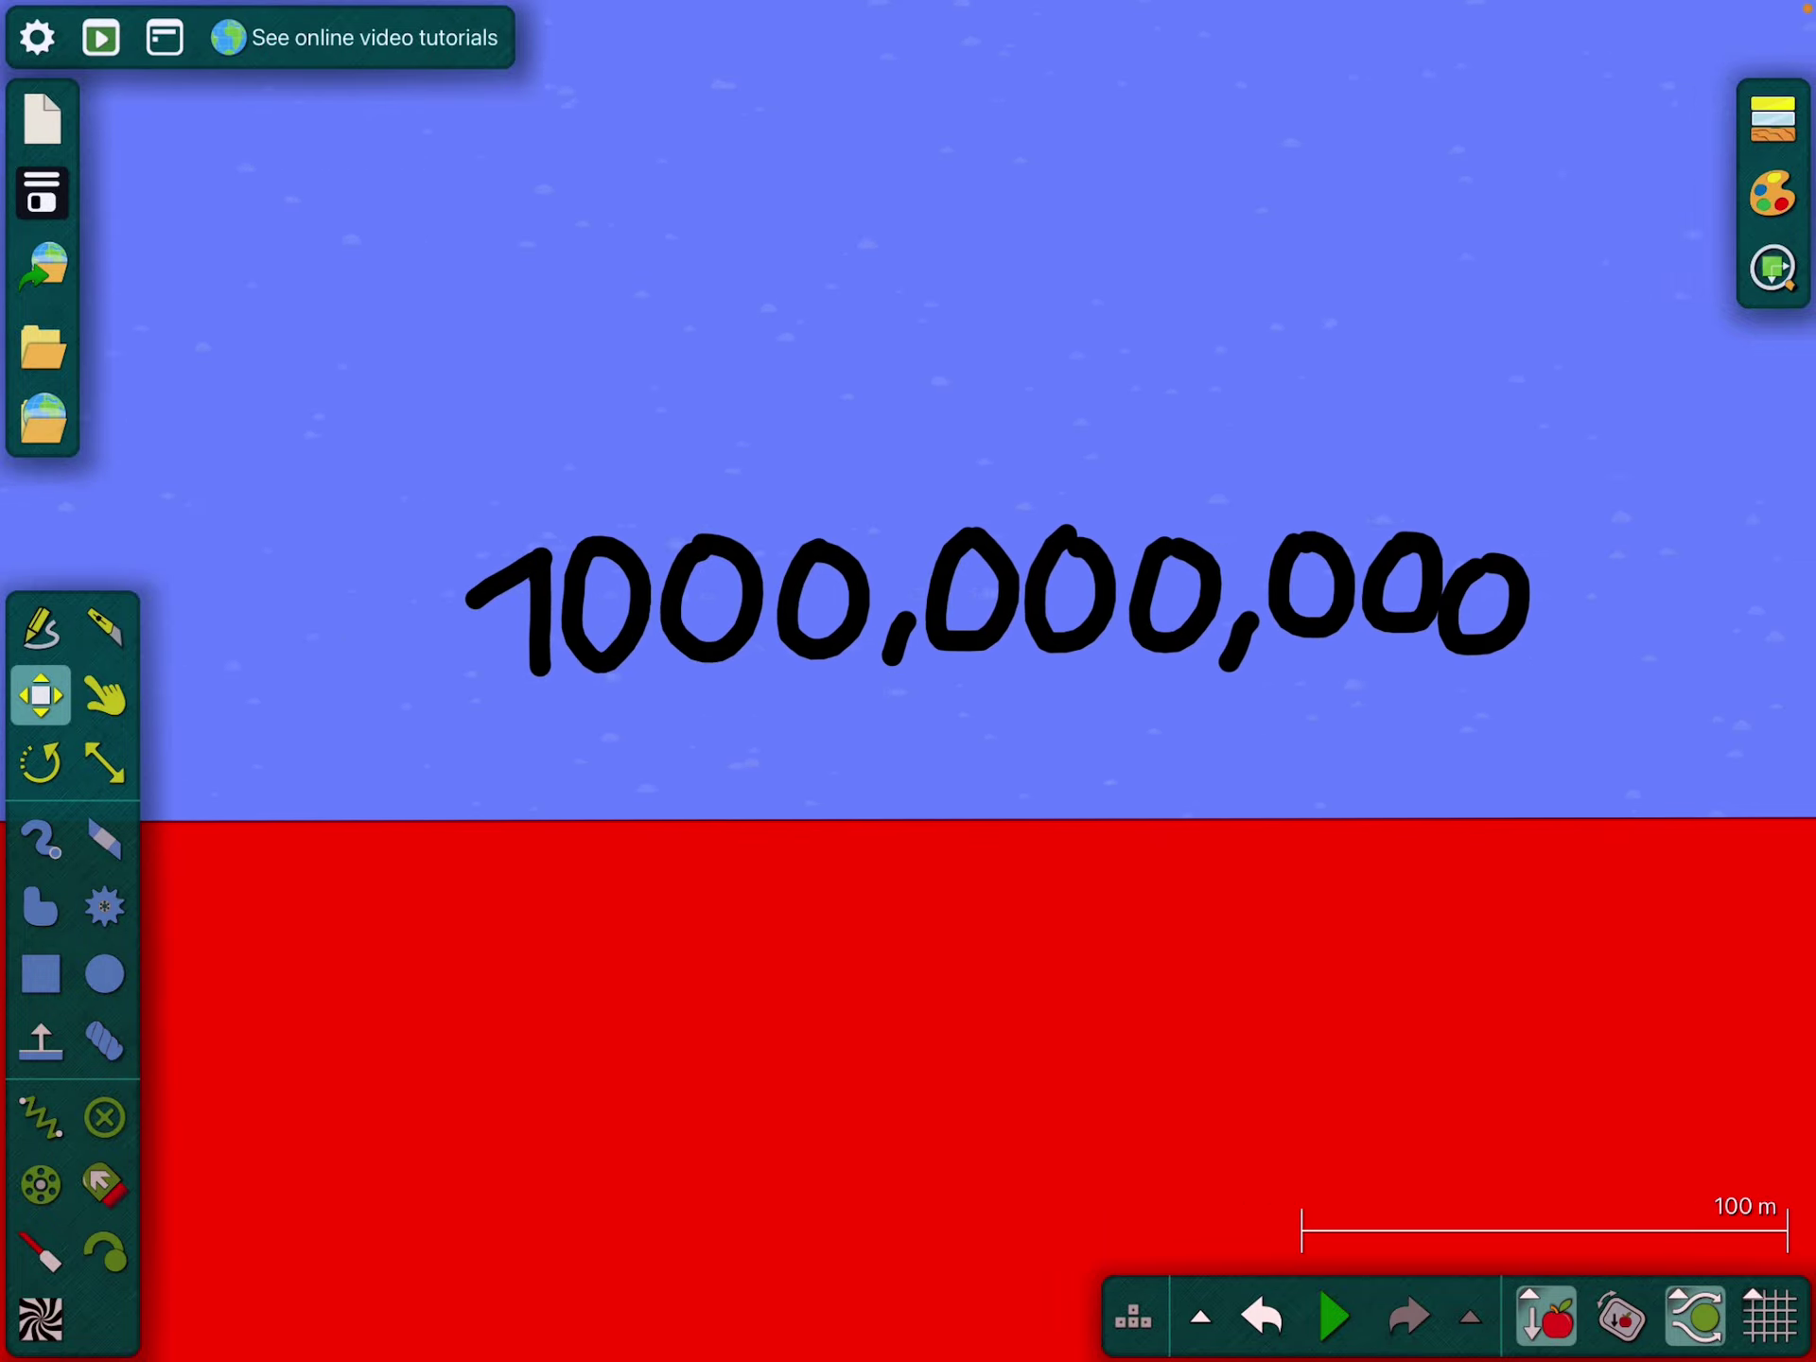
scroll(908, 682, up, 2)
scroll(908, 682, down, 1)
scroll(908, 681, down, 1)
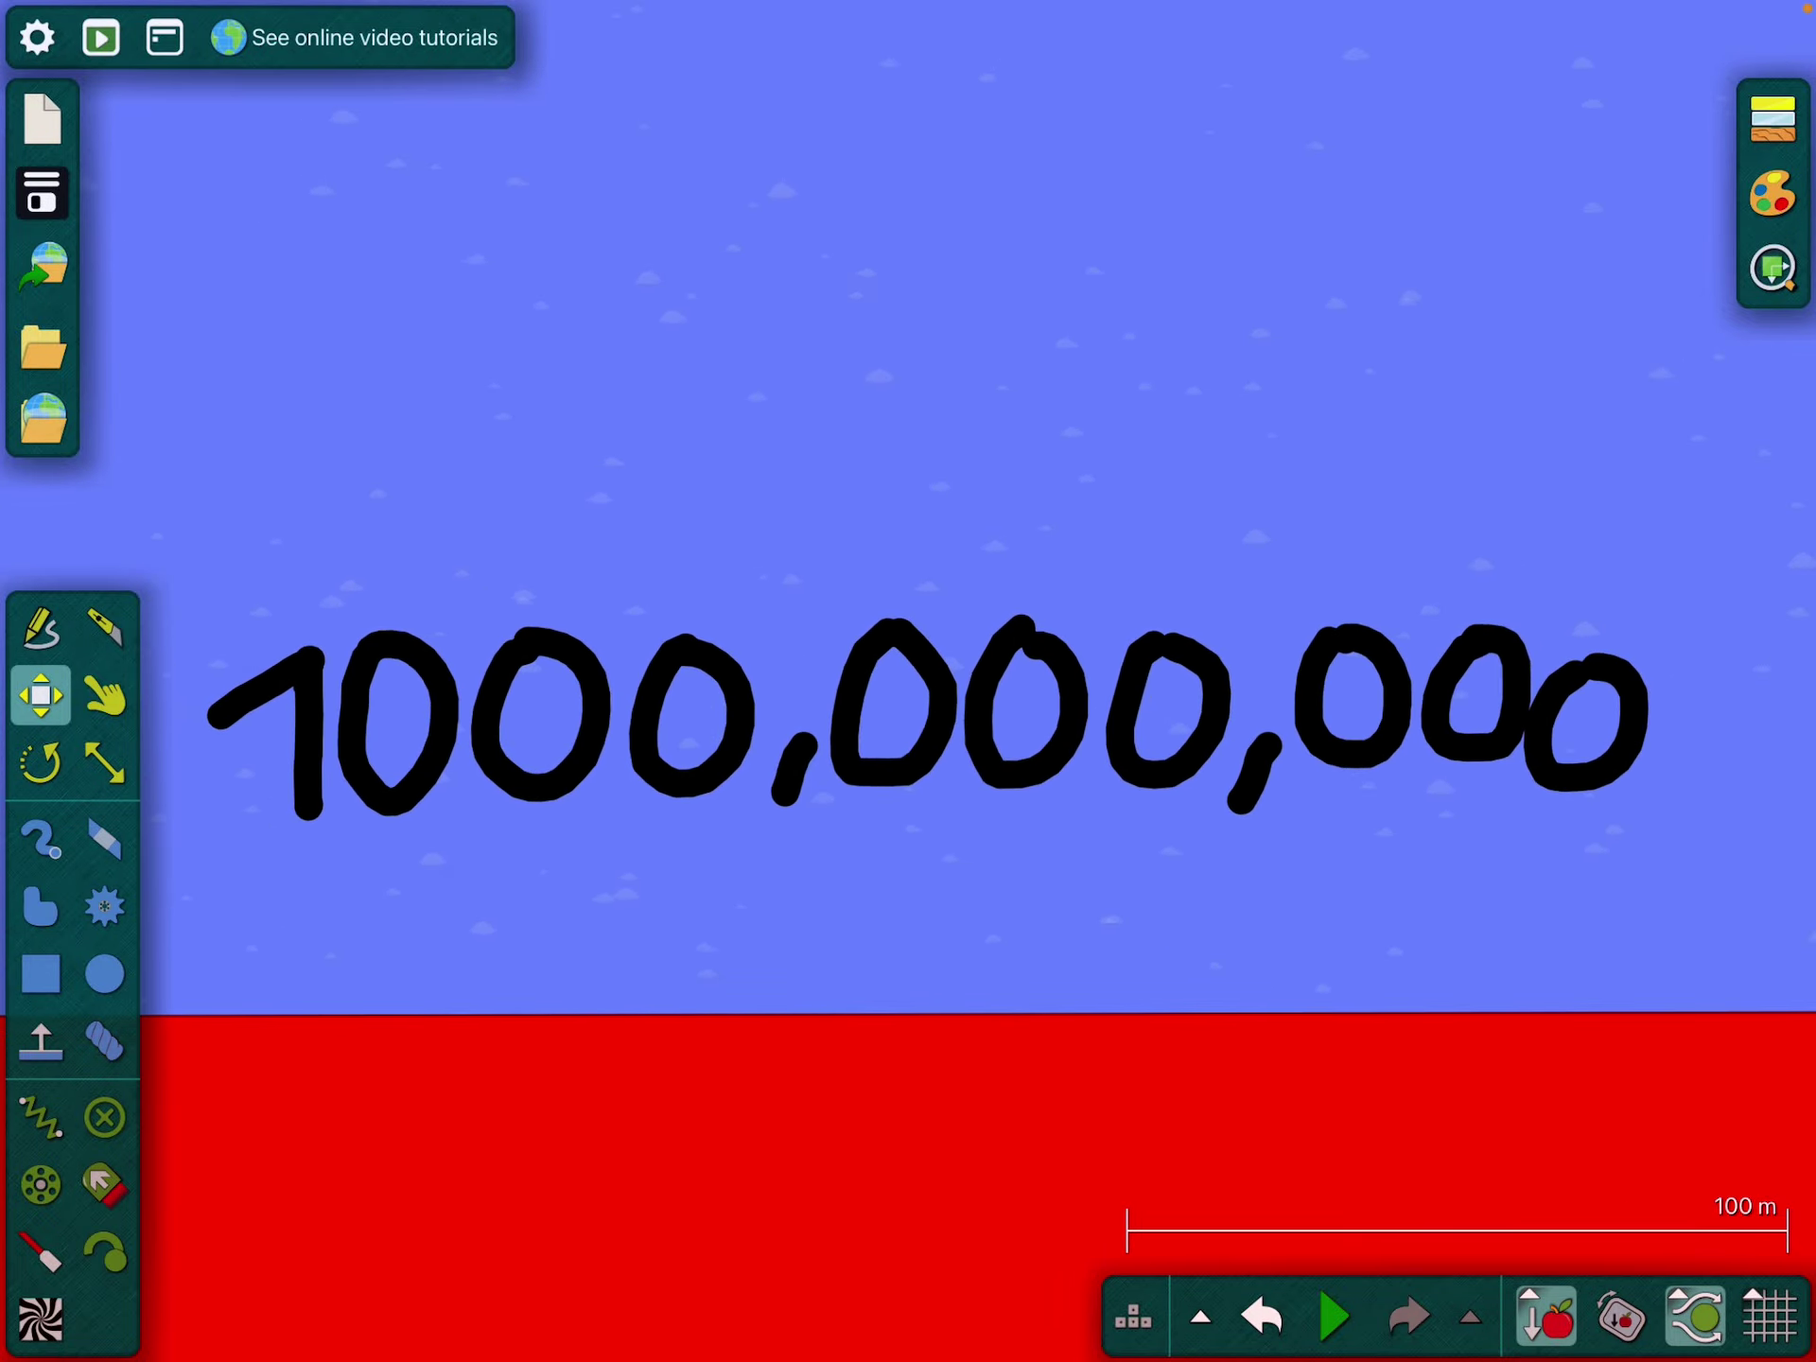
scroll(908, 681, down, 1)
scroll(908, 681, right, 3)
scroll(907, 681, up, 3)
scroll(908, 681, left, 3)
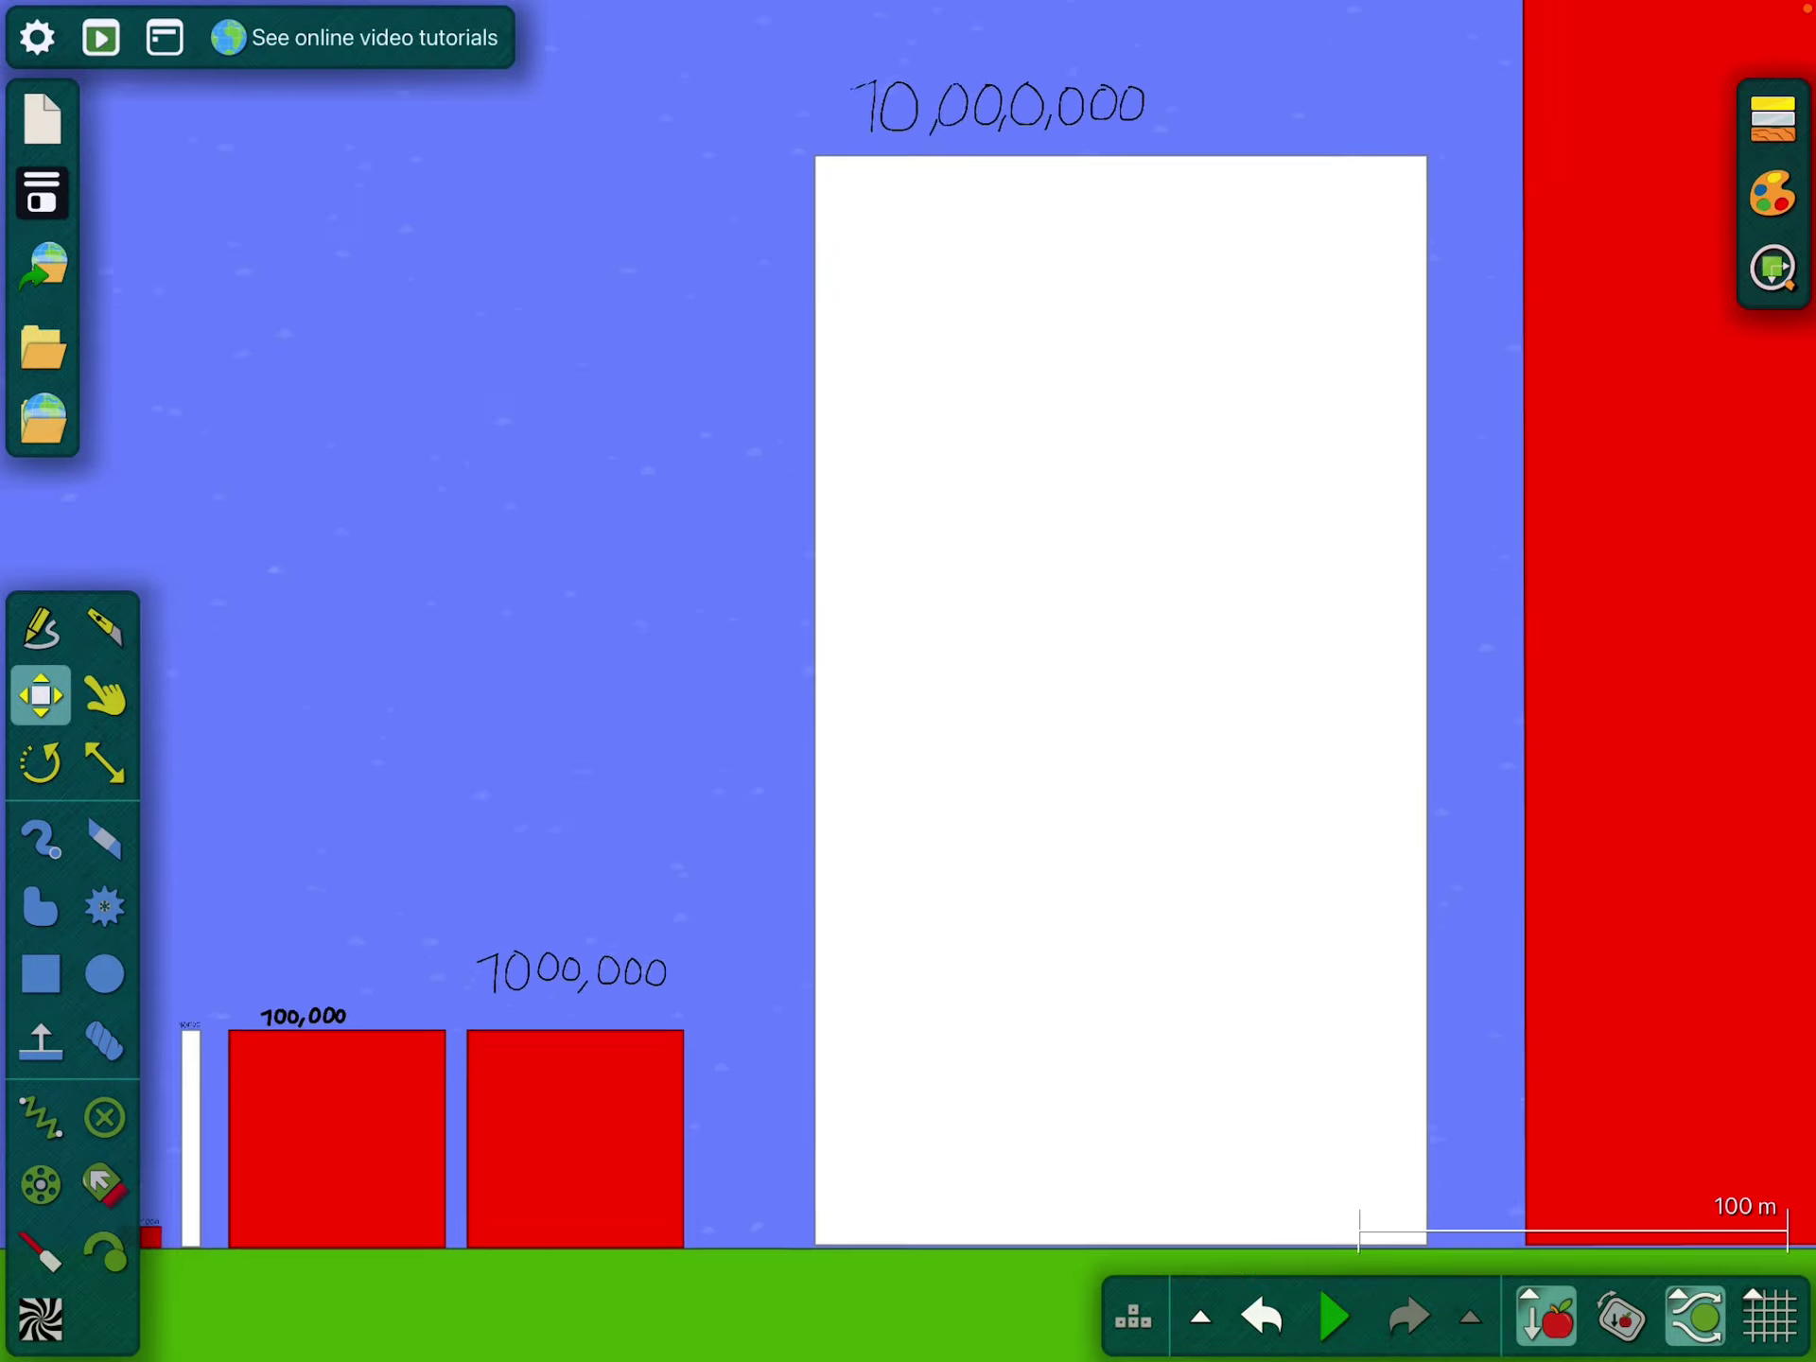
scroll(908, 681, up, 2)
scroll(907, 681, left, 3)
scroll(909, 681, up, 2)
scroll(908, 681, up, 2)
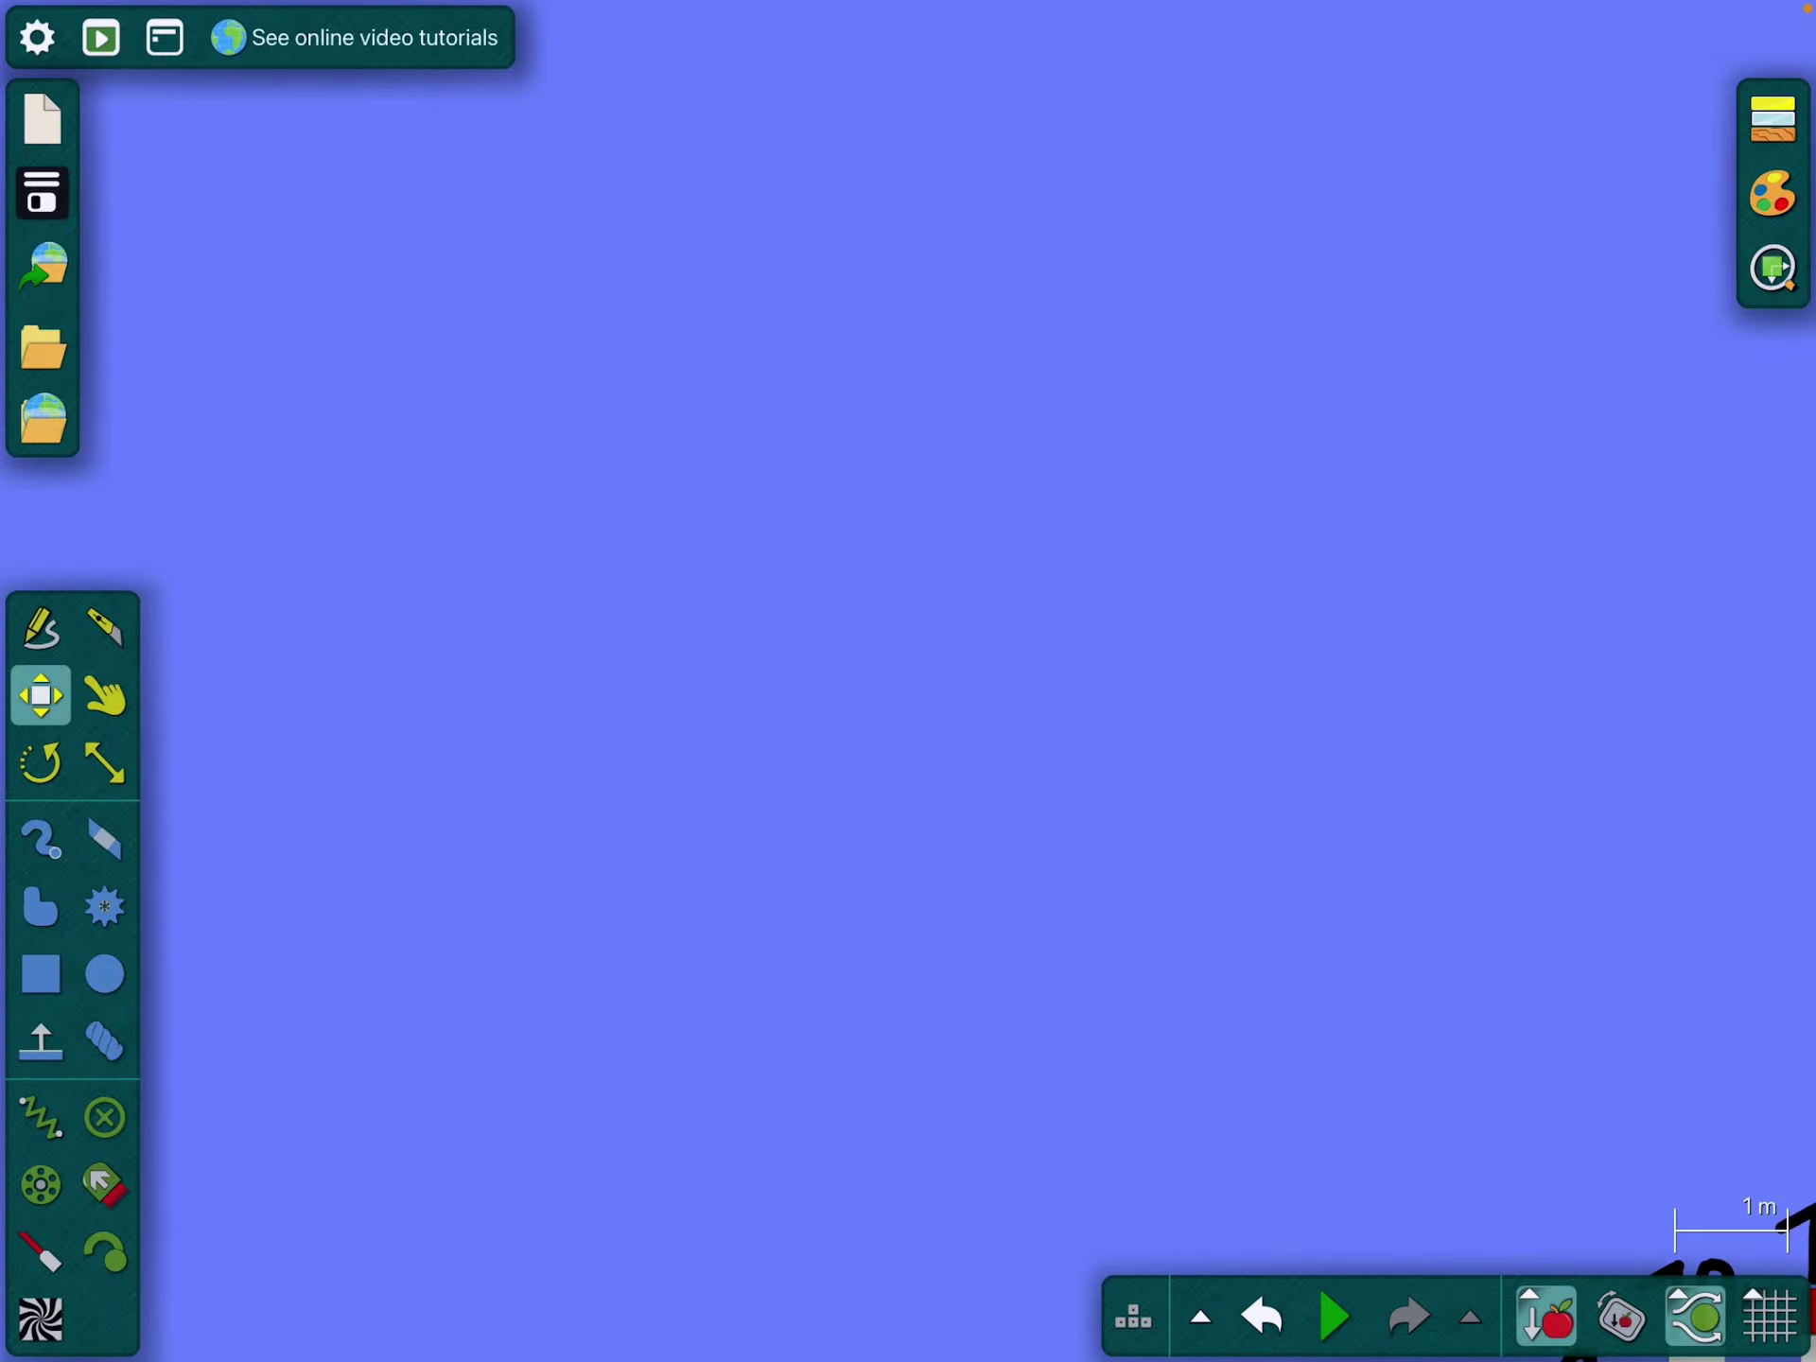
scroll(908, 681, down, 2)
scroll(907, 681, down, 2)
scroll(908, 681, down, 2)
scroll(908, 681, up, 2)
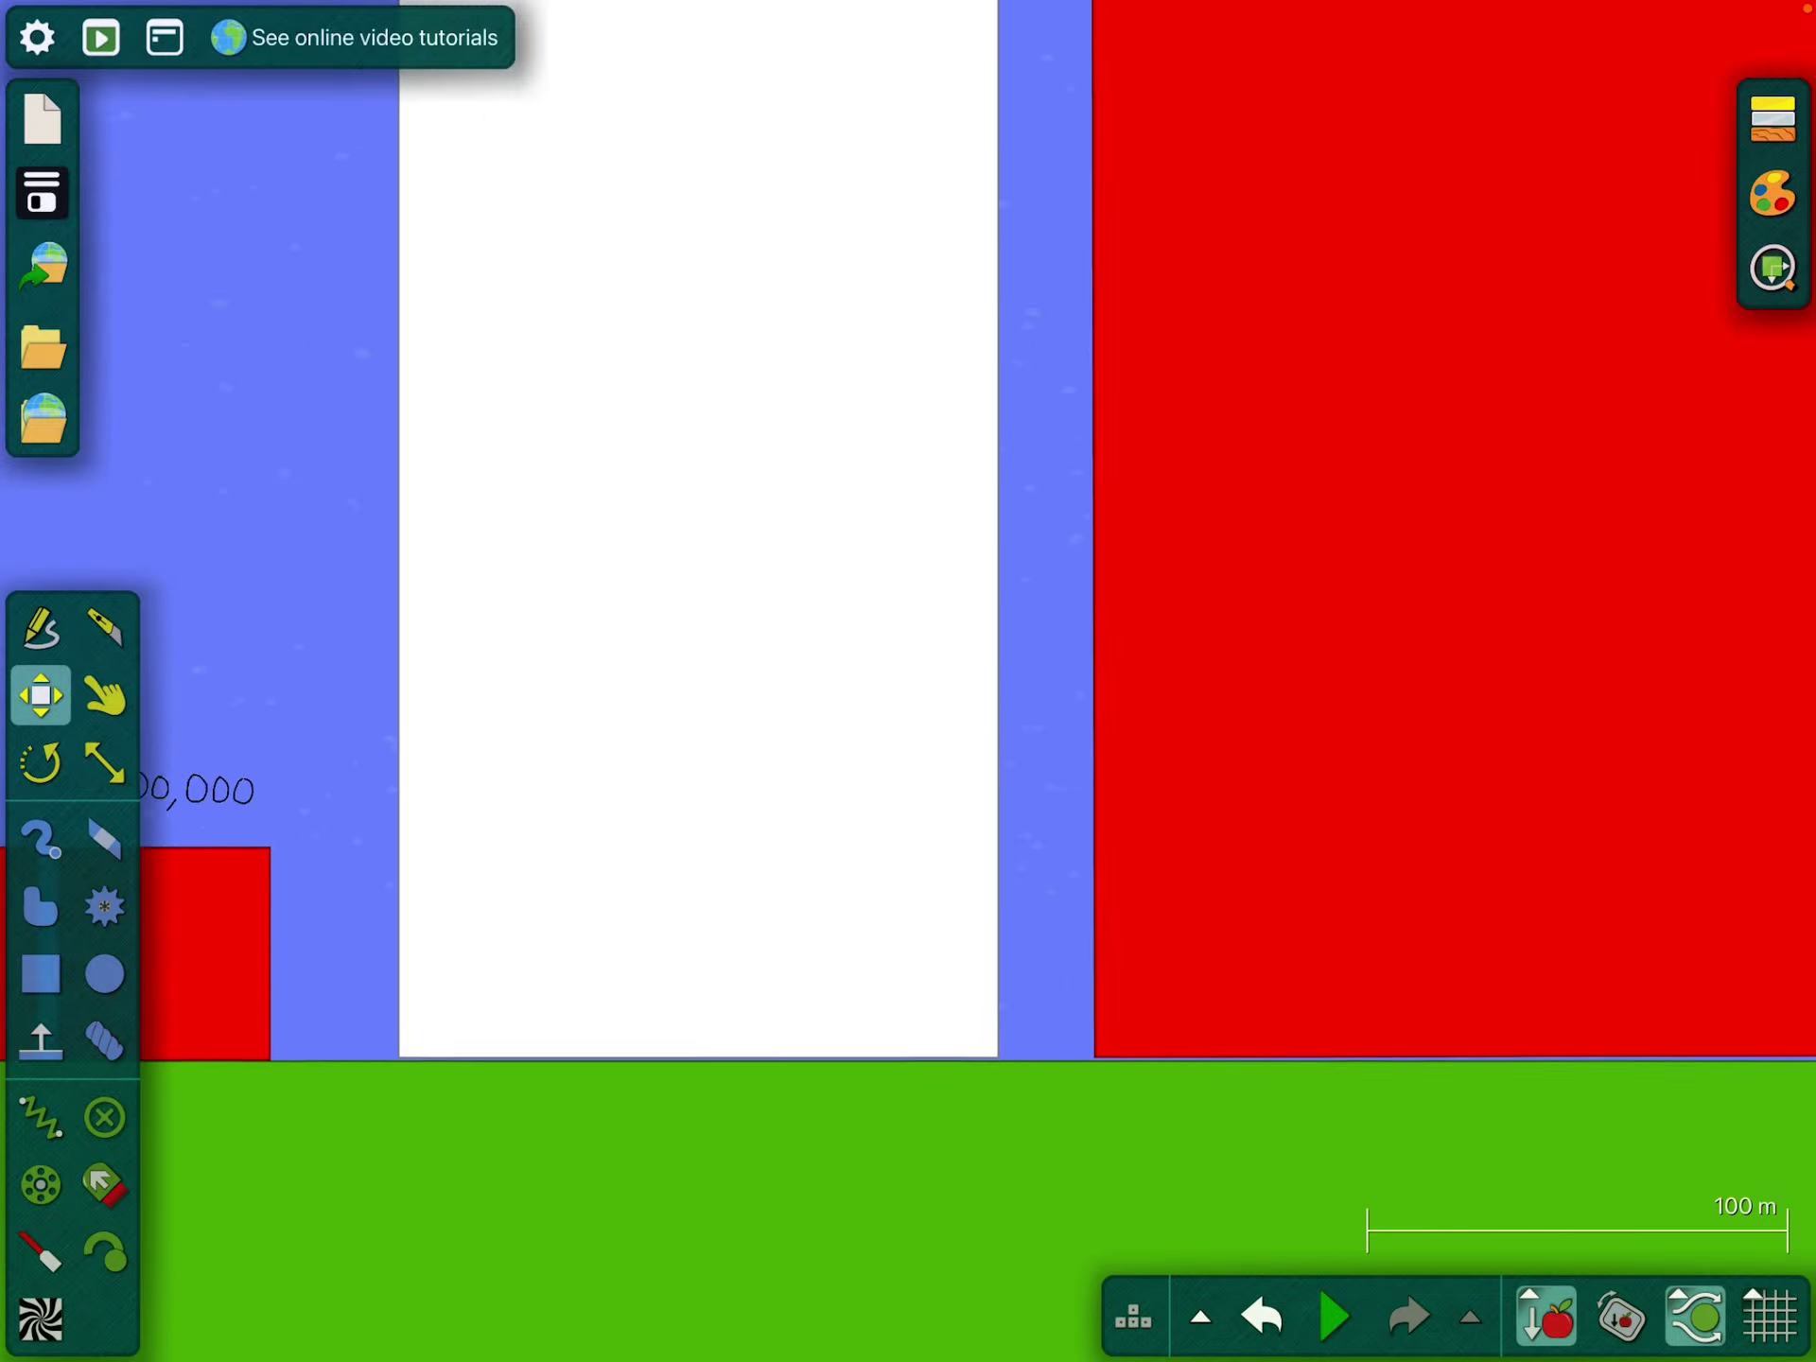
scroll(908, 681, right, 2)
scroll(909, 682, up, 3)
scroll(908, 682, up, 2)
scroll(908, 680, right, 5)
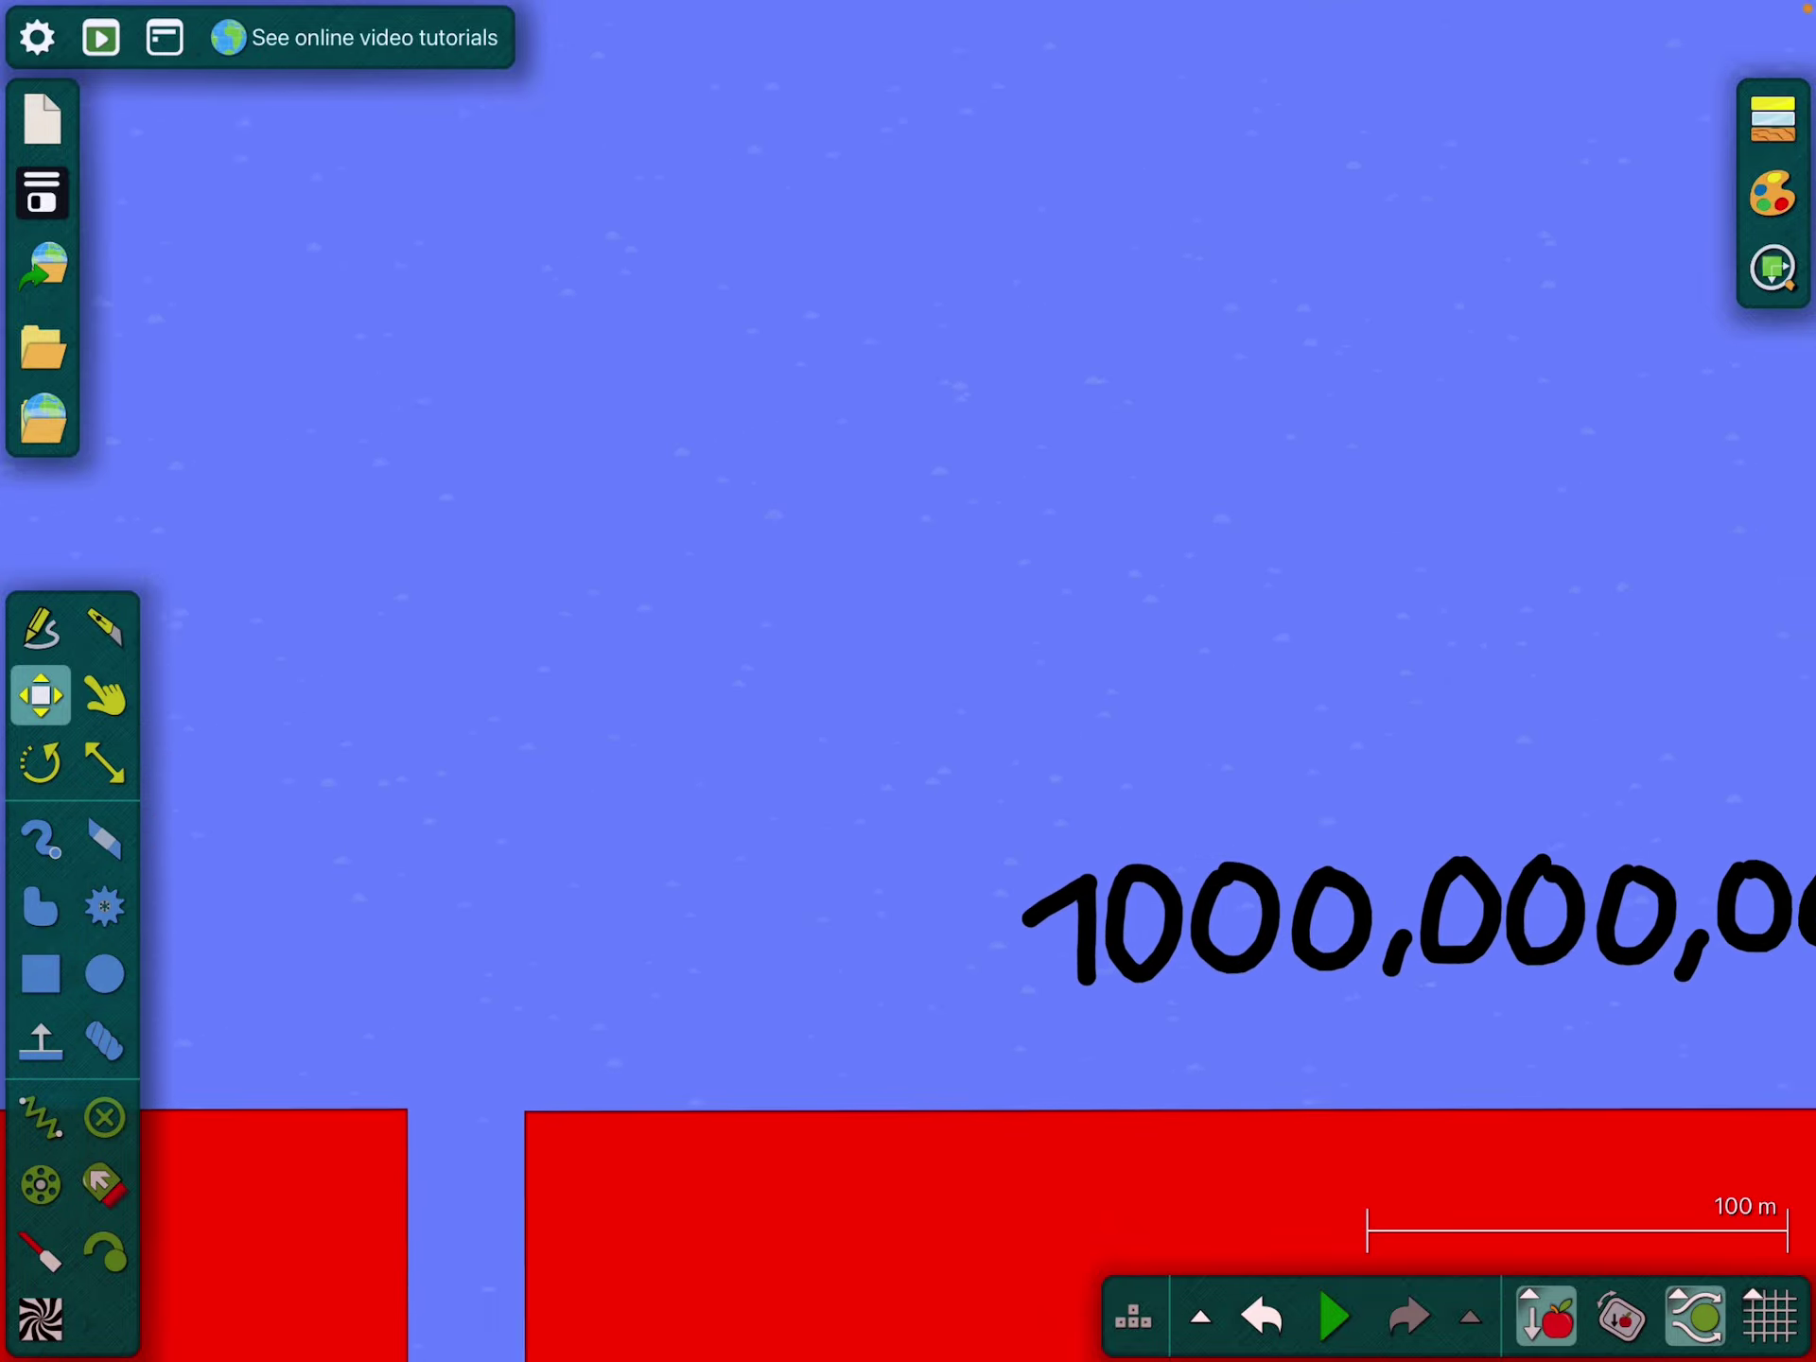
scroll(908, 681, right, 5)
scroll(908, 681, down, 3)
scroll(909, 681, down, 3)
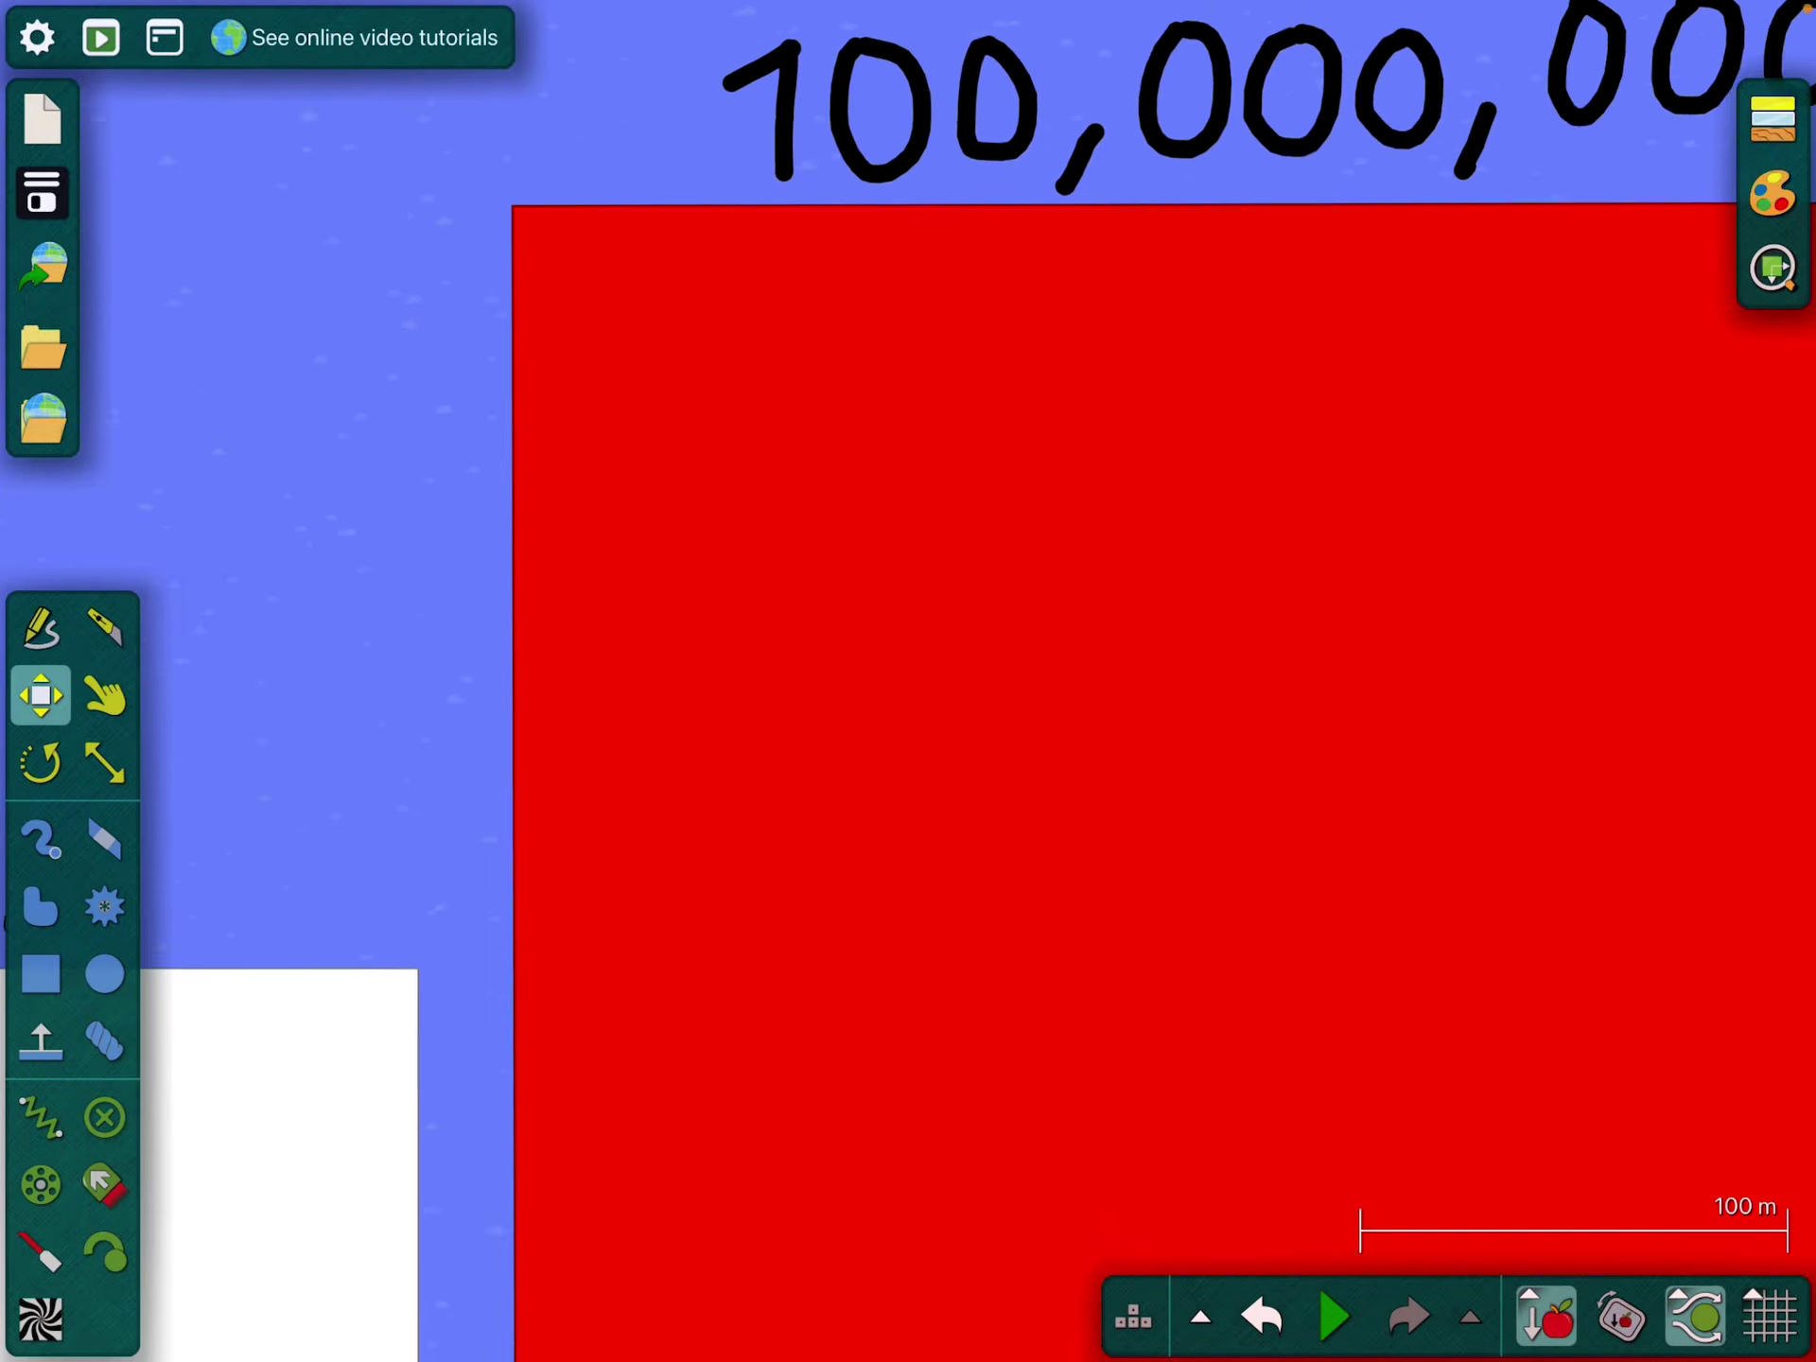
scroll(909, 681, left, 5)
scroll(908, 682, down, 3)
scroll(908, 681, down, 1)
scroll(909, 682, left, 4)
scroll(908, 681, down, 4)
scroll(908, 681, up, 1)
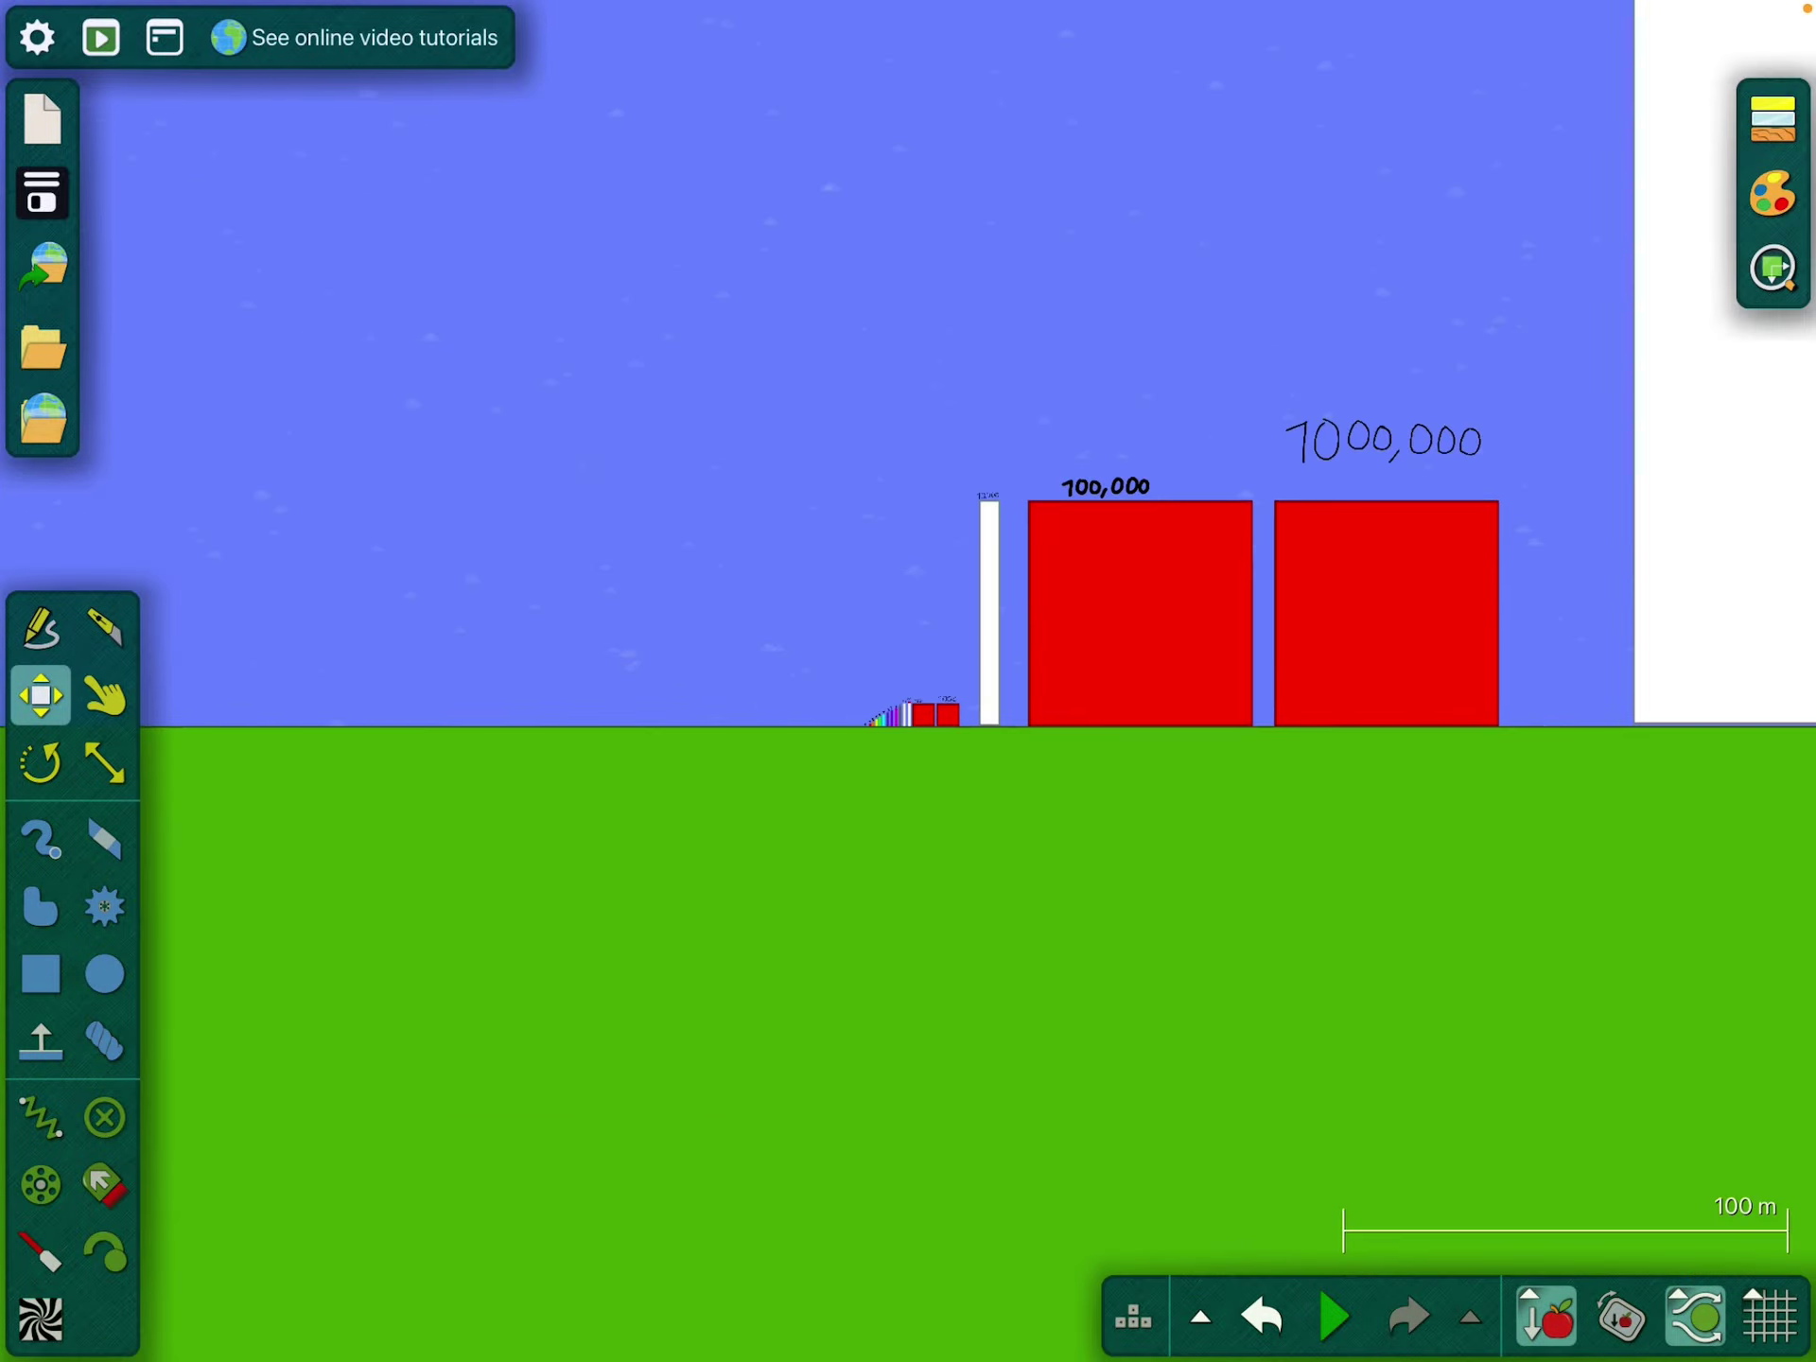
scroll(908, 681, right, 2)
scroll(908, 682, up, 1)
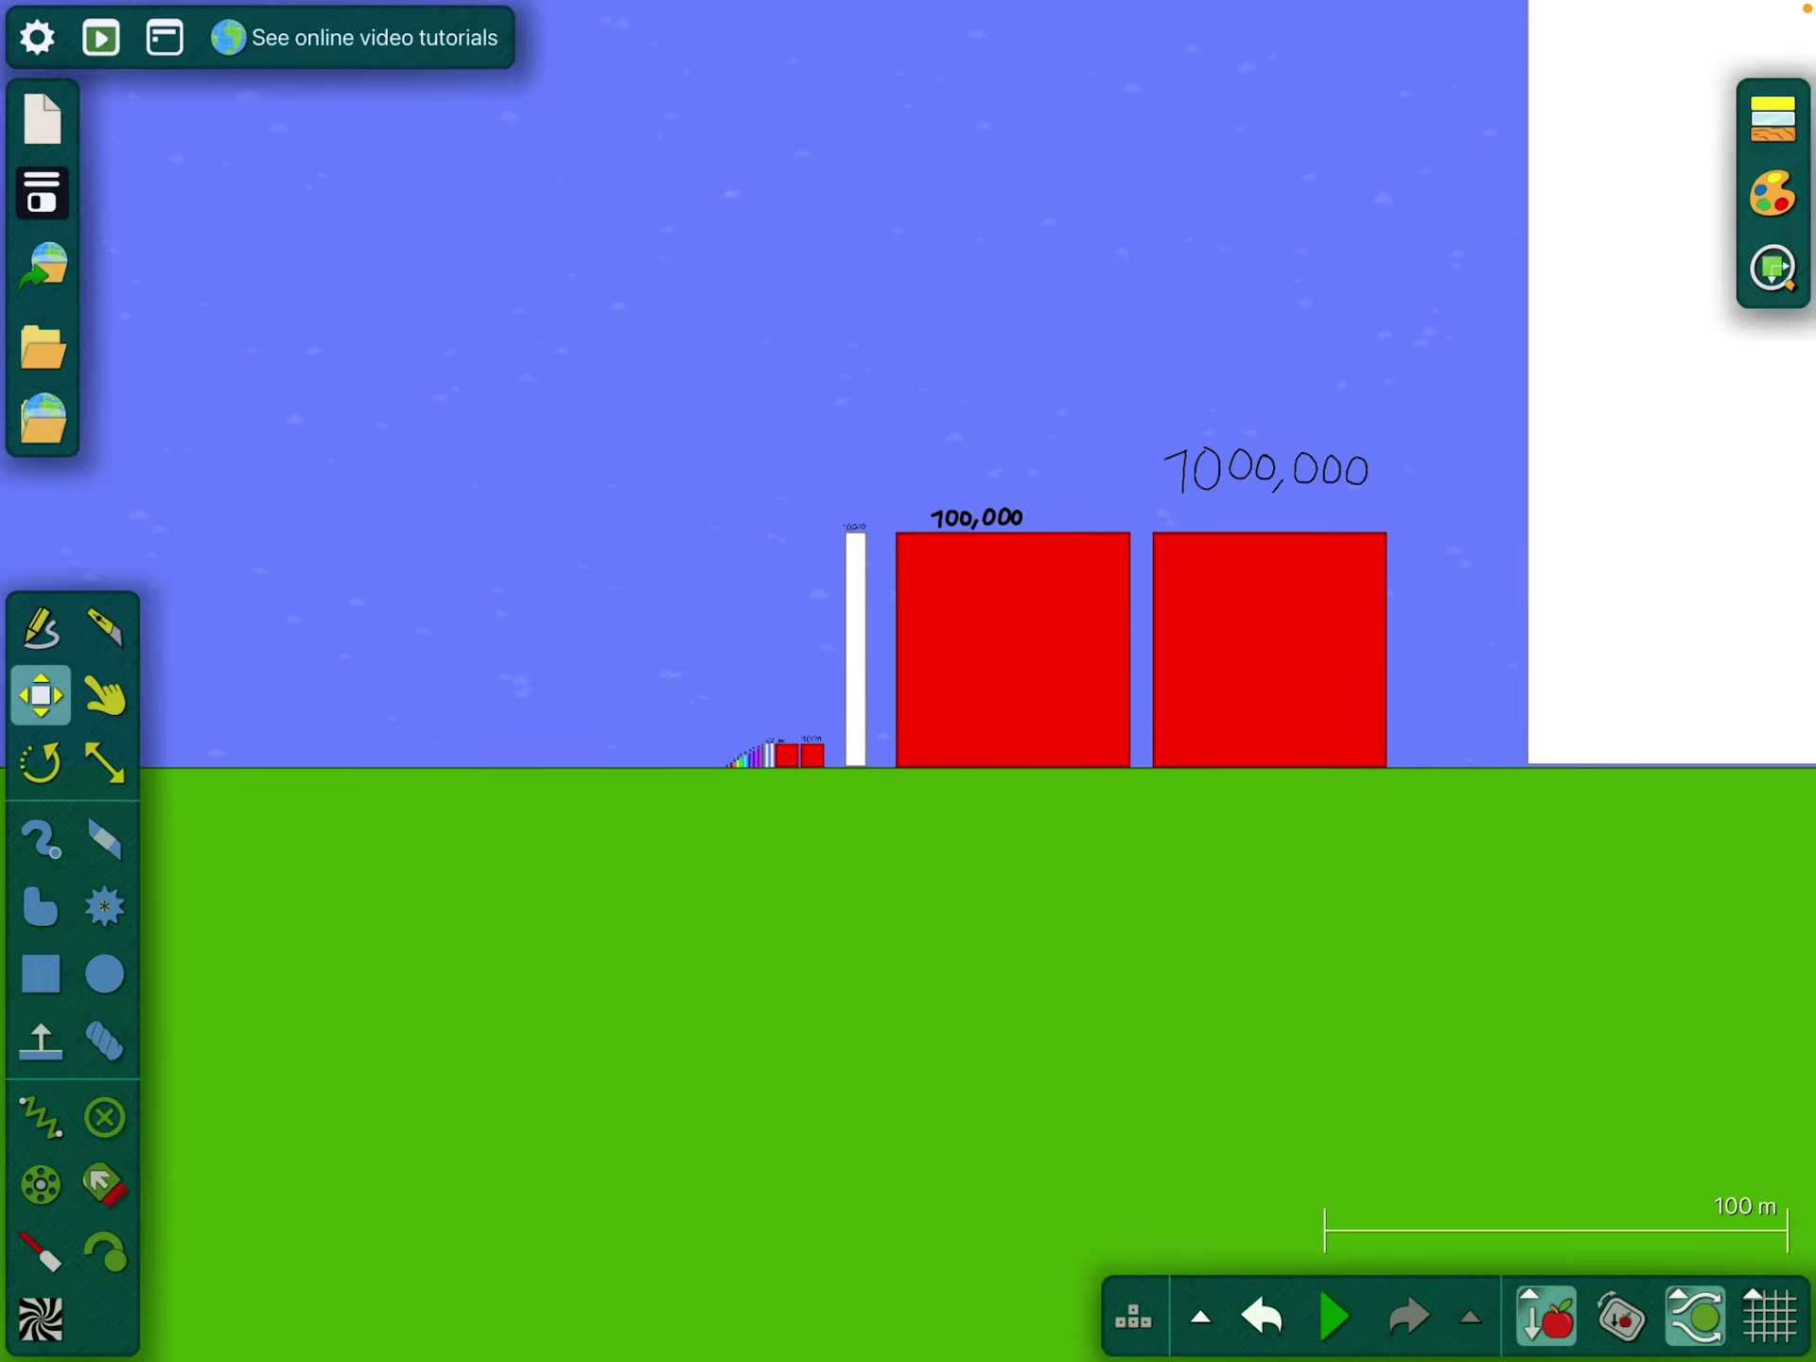
scroll(758, 816, up, 2)
scroll(757, 815, up, 2)
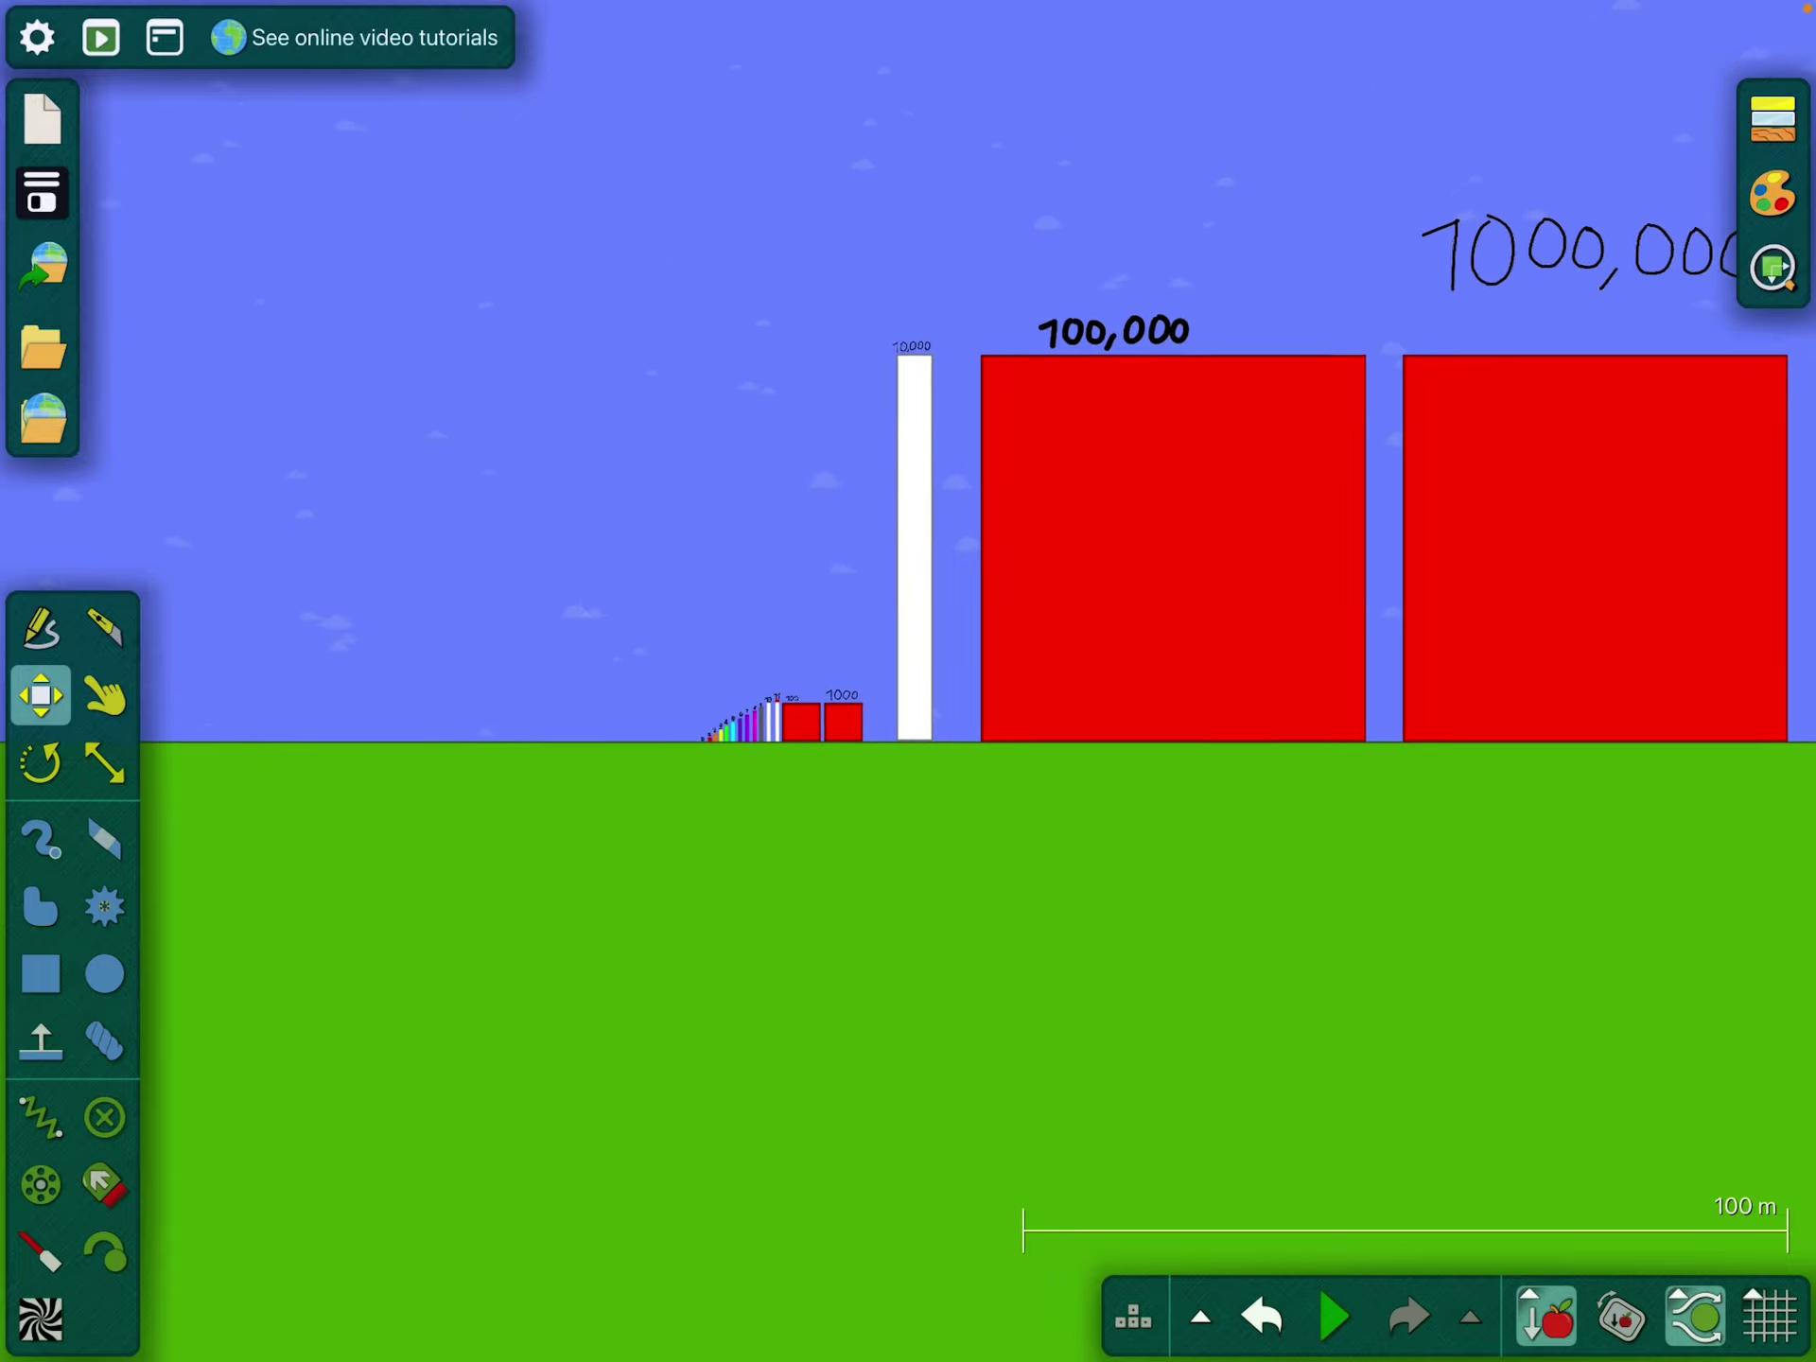
scroll(782, 656, up, 2)
scroll(1315, 432, up, 3)
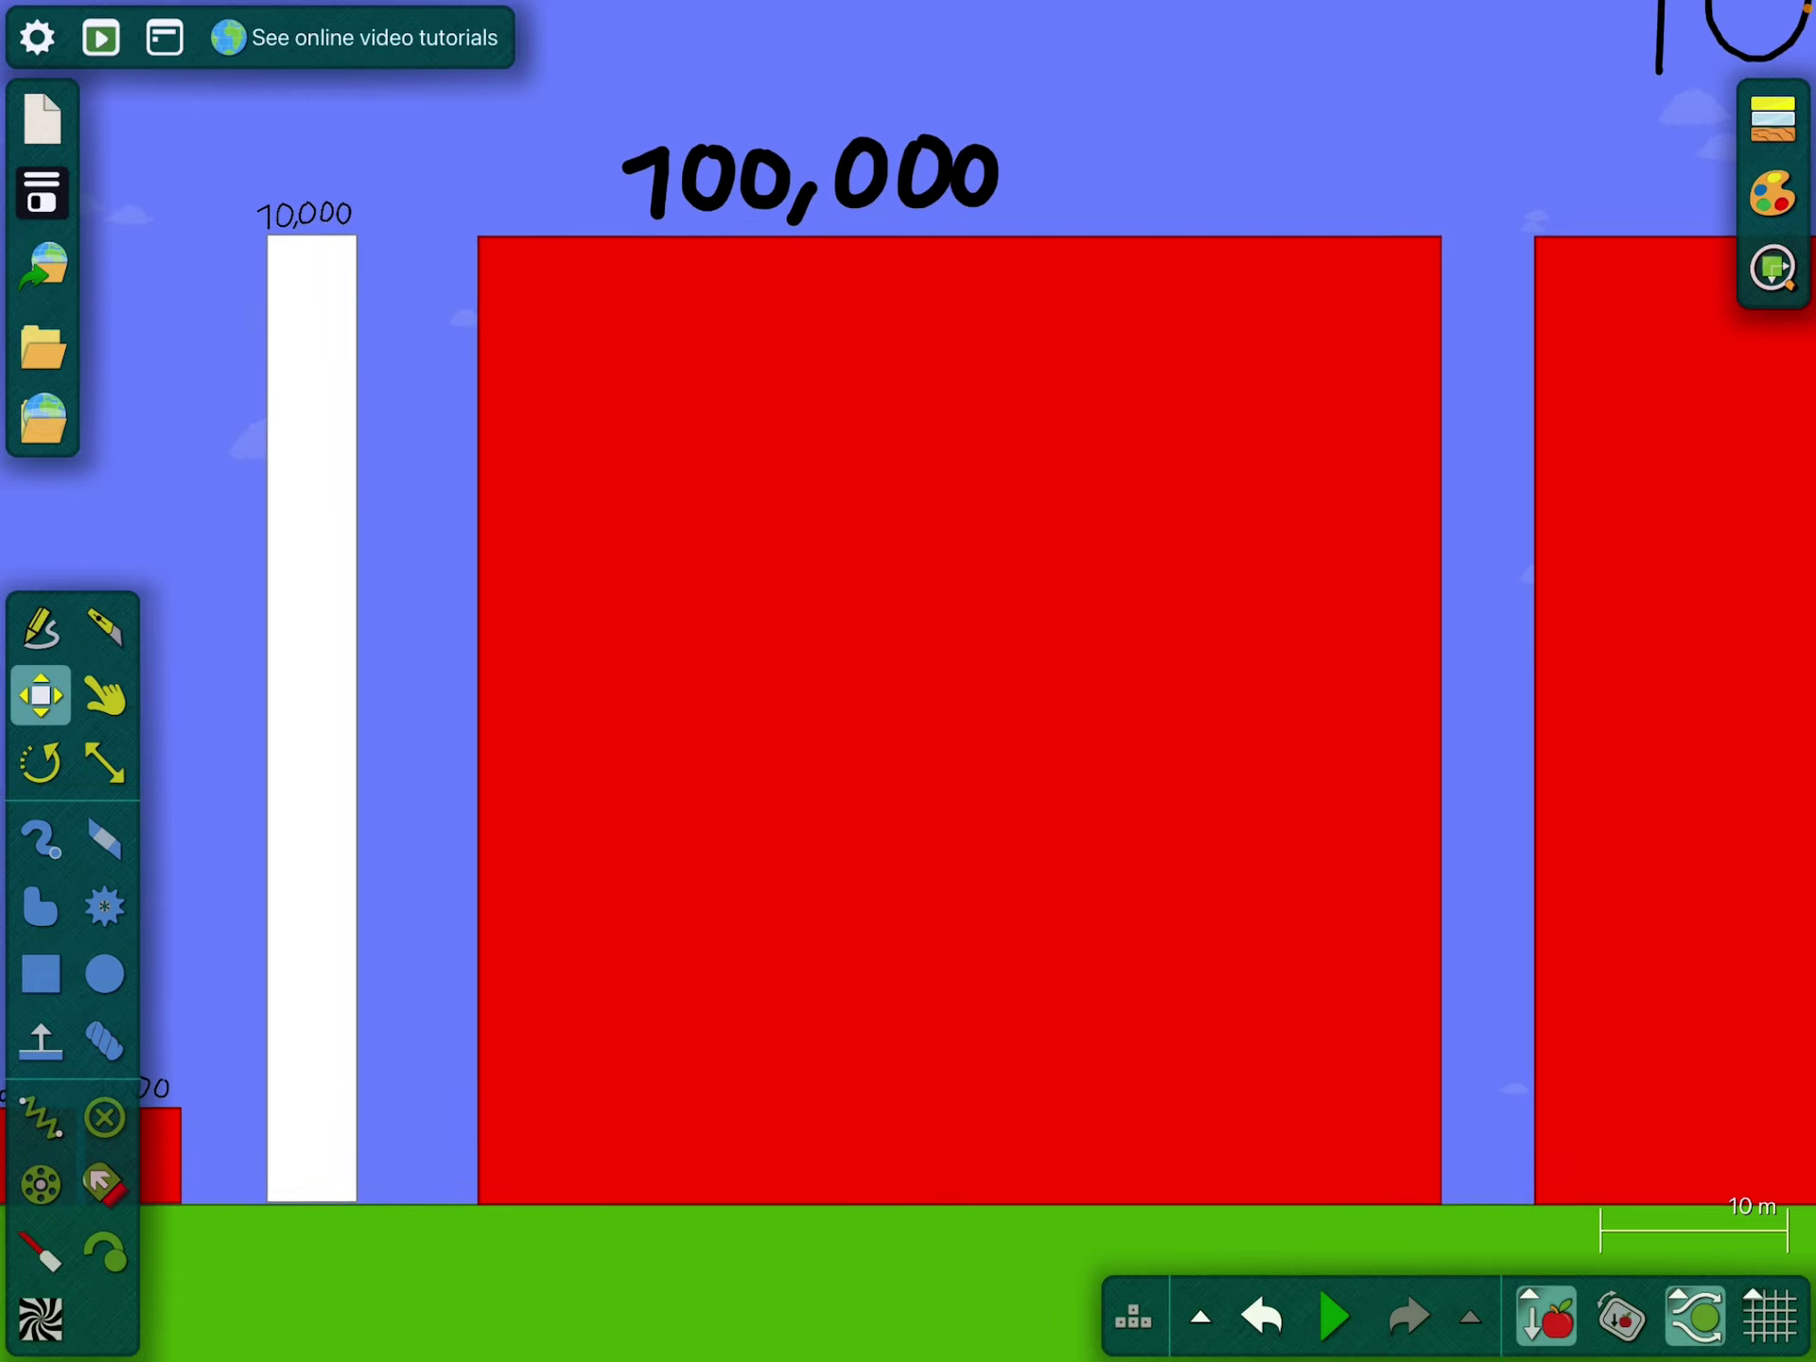
scroll(611, 722, up, 1)
scroll(378, 1064, up, 1)
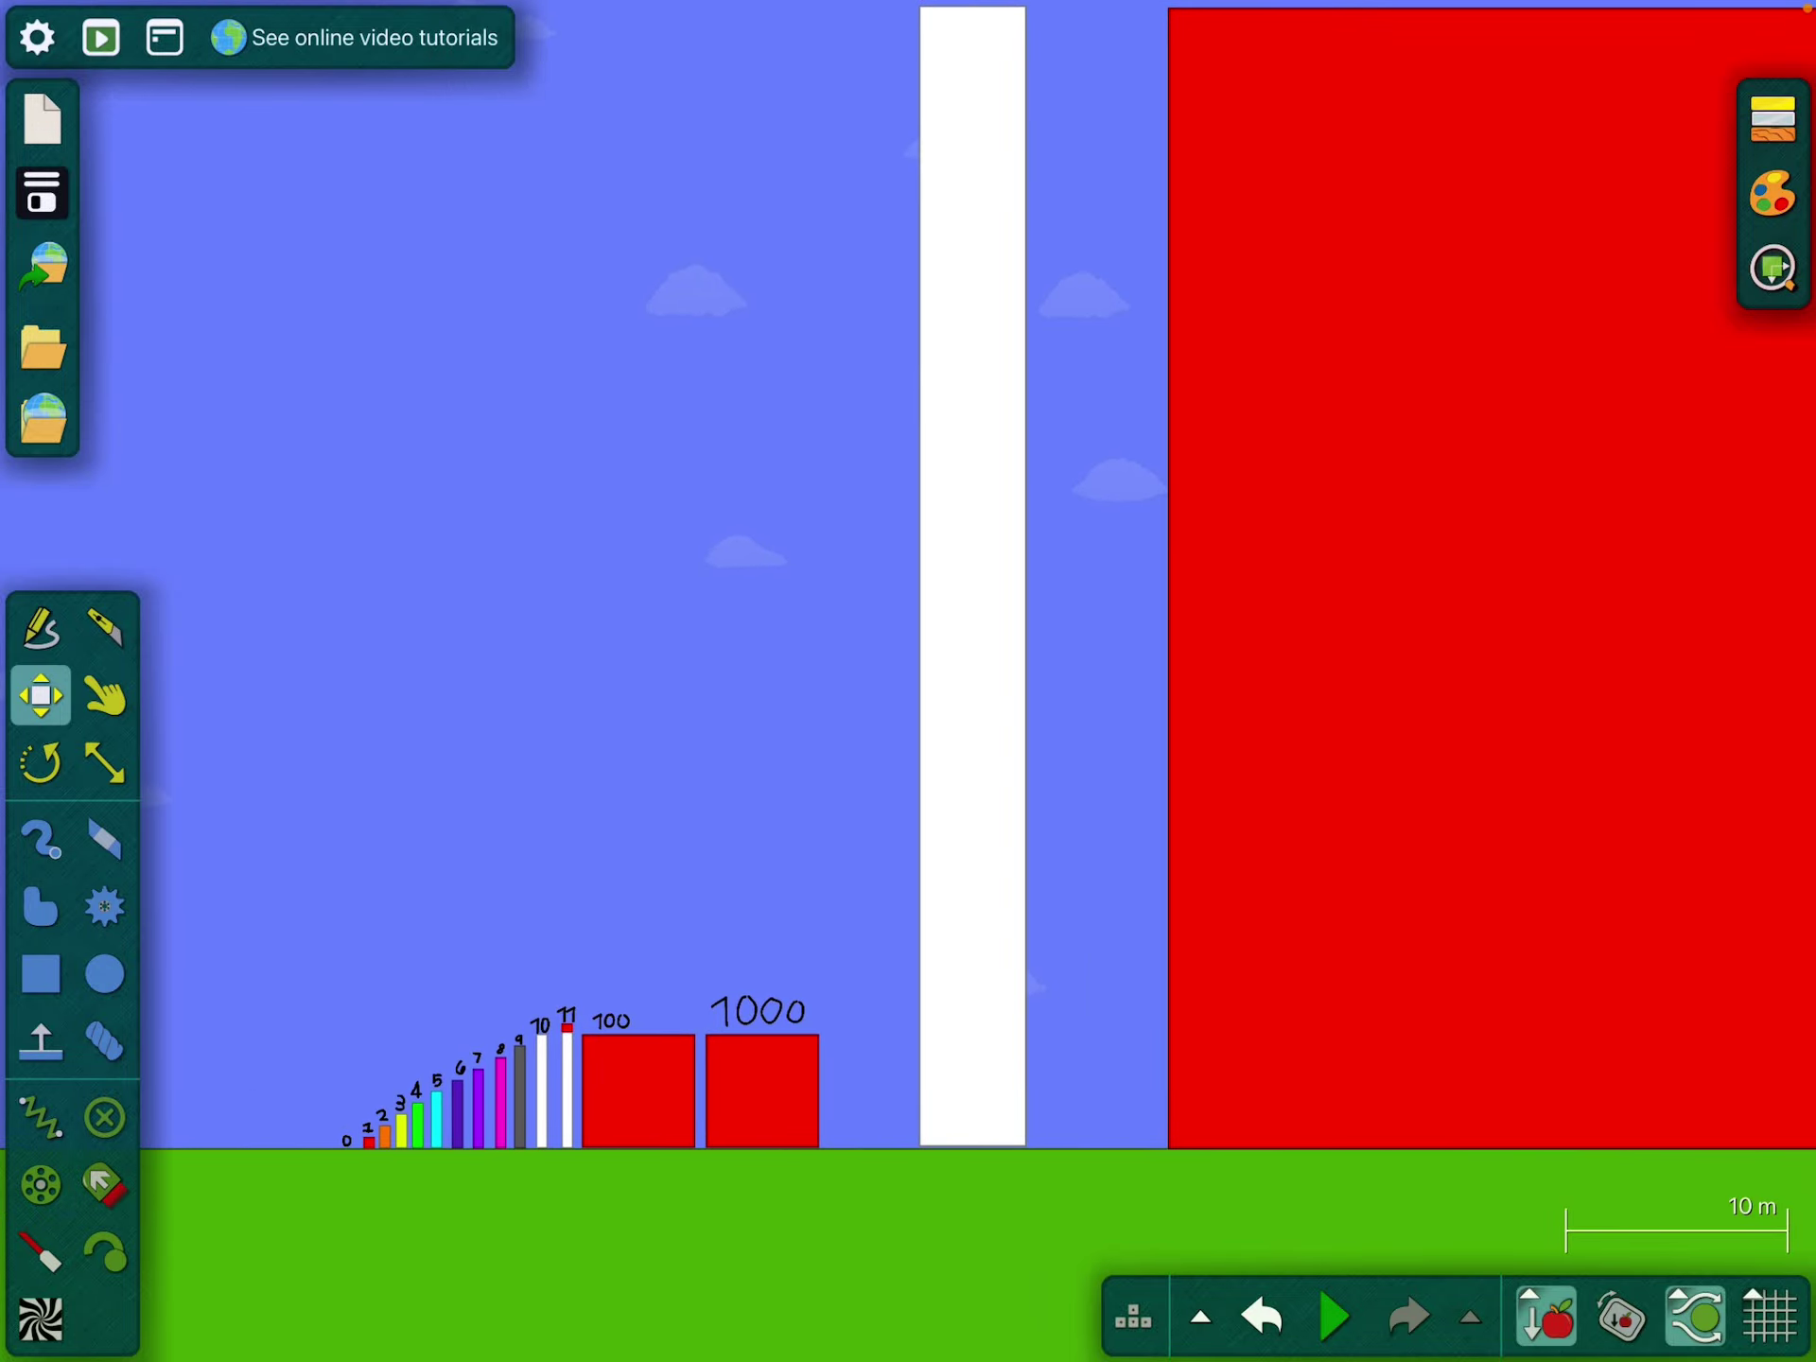
scroll(610, 1120, up, 2)
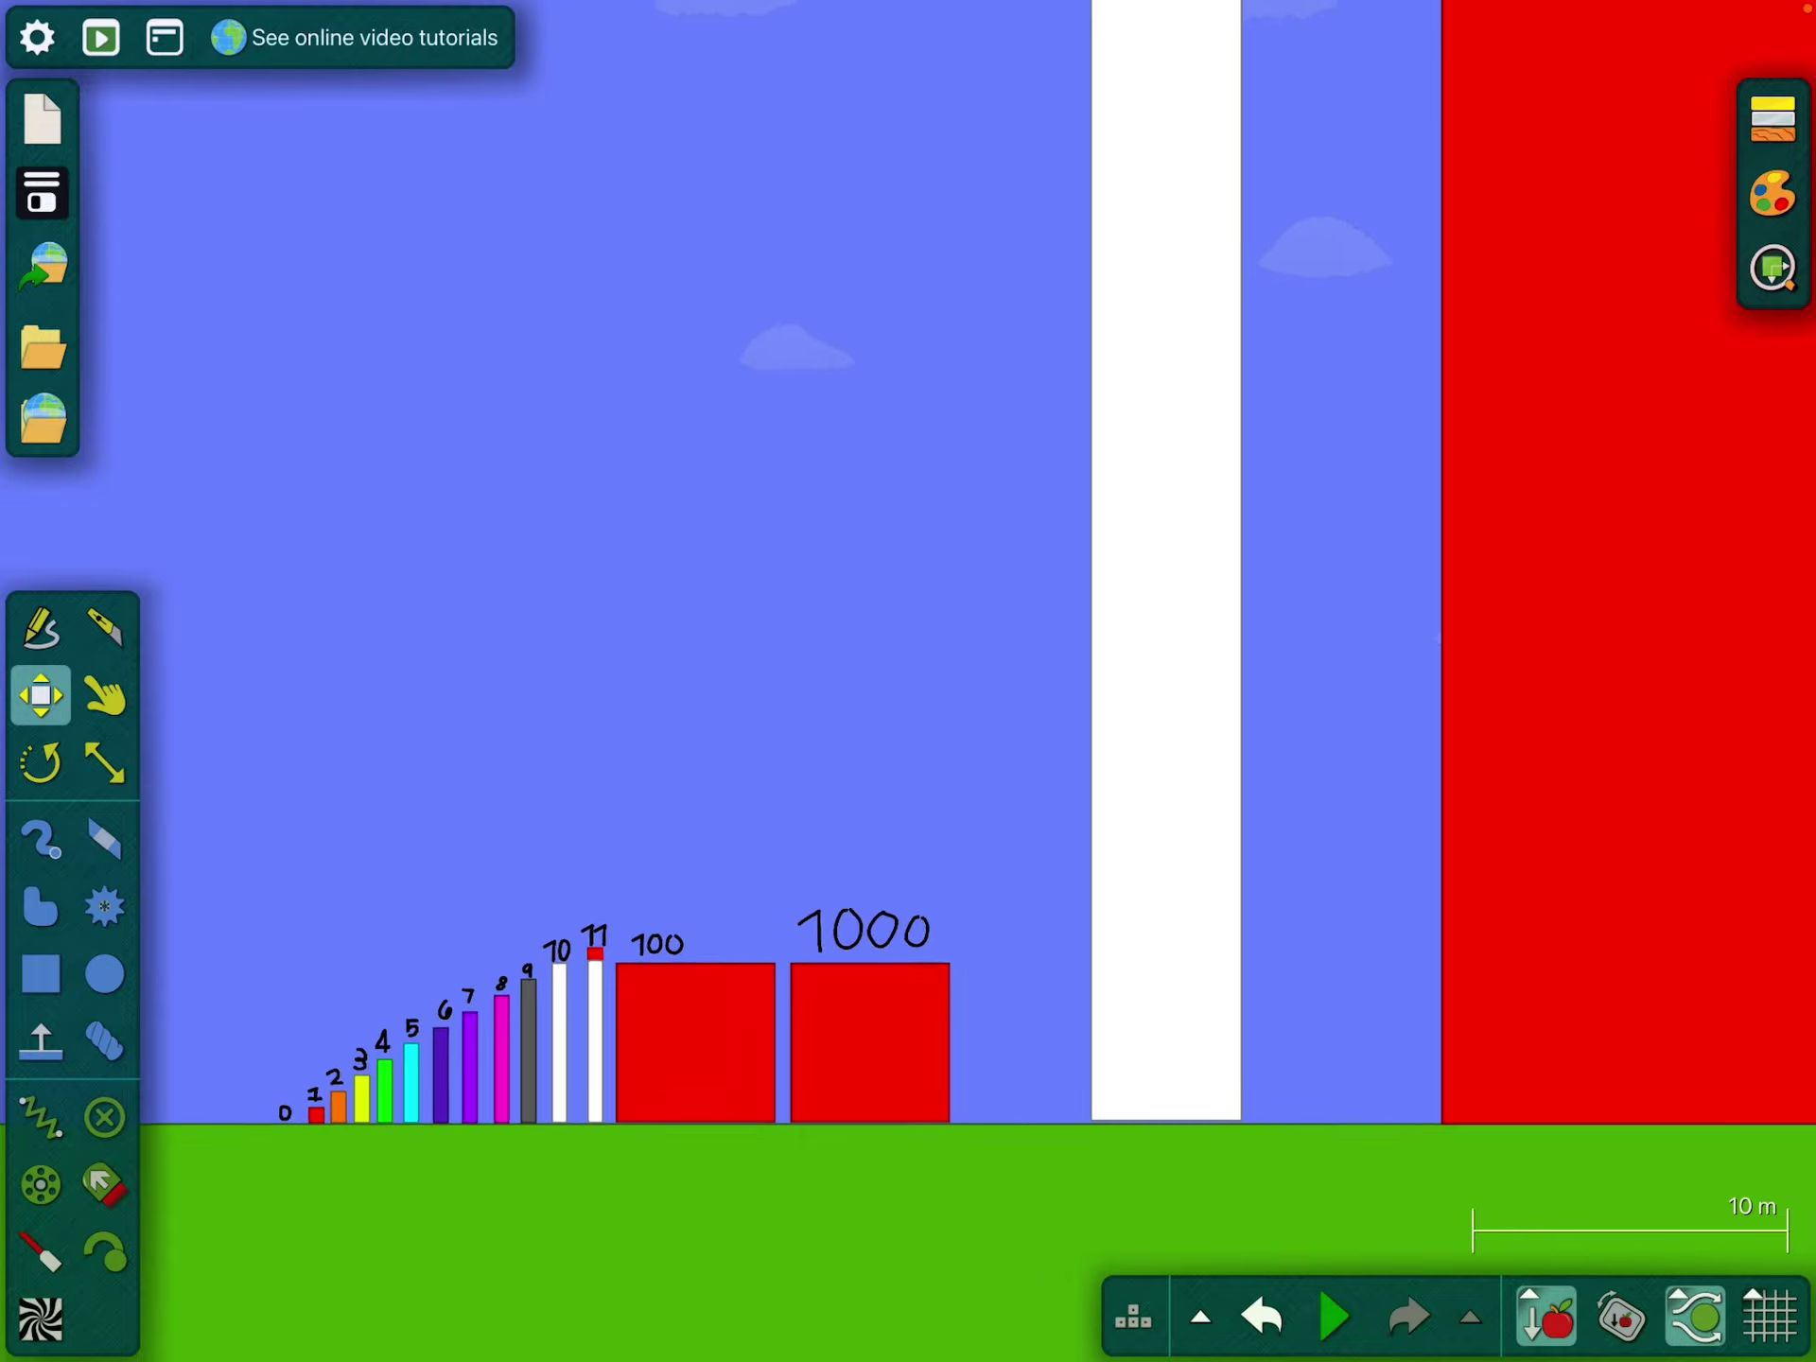
scroll(610, 1120, up, 2)
scroll(610, 1121, up, 3)
scroll(610, 1121, up, 3)
scroll(908, 682, down, 2)
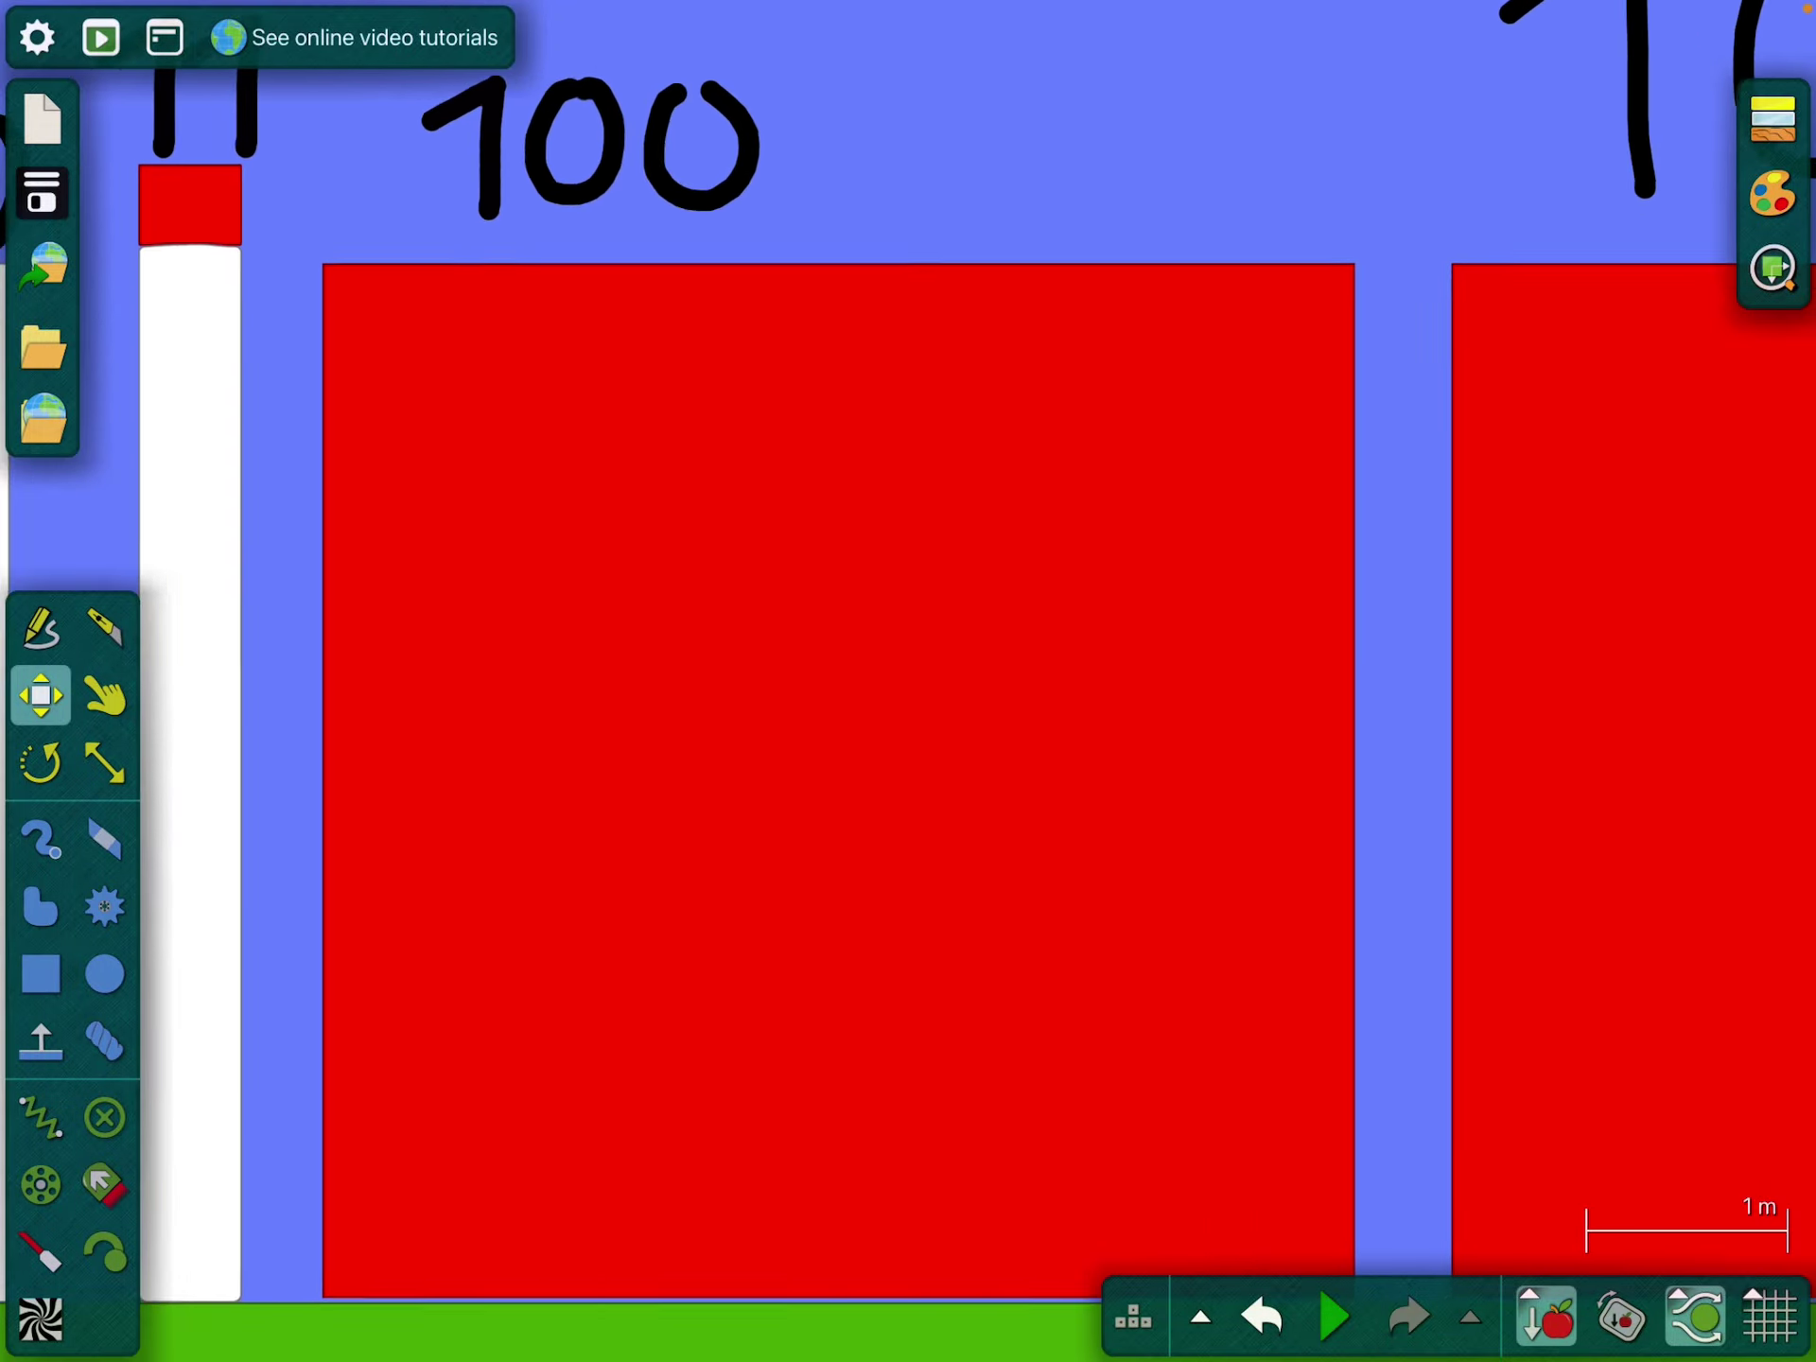
scroll(908, 681, up, 2)
scroll(907, 682, down, 2)
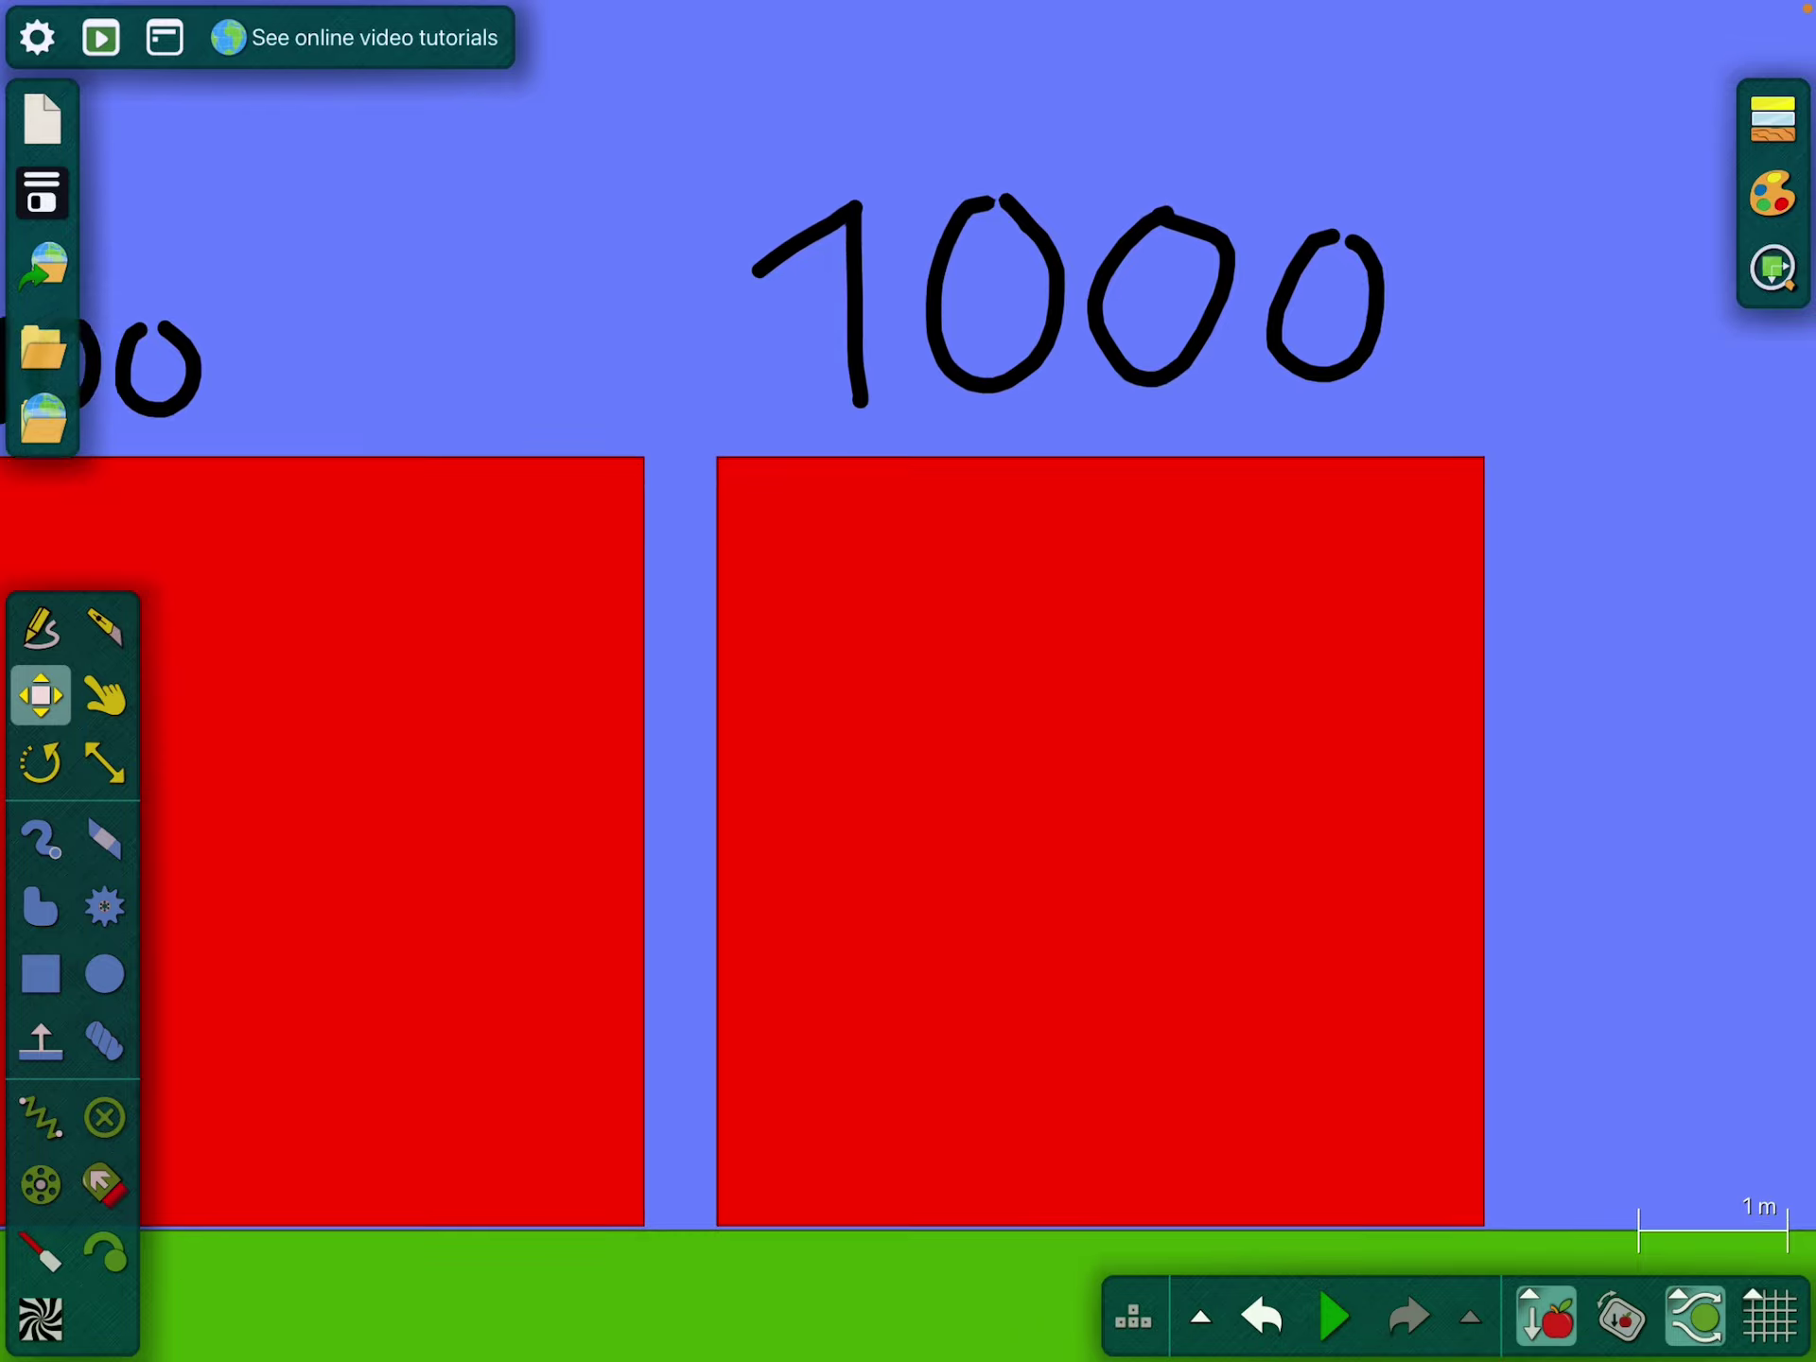
drag(568, 709, 1276, 711)
scroll(908, 682, up, 1)
scroll(908, 681, down, 2)
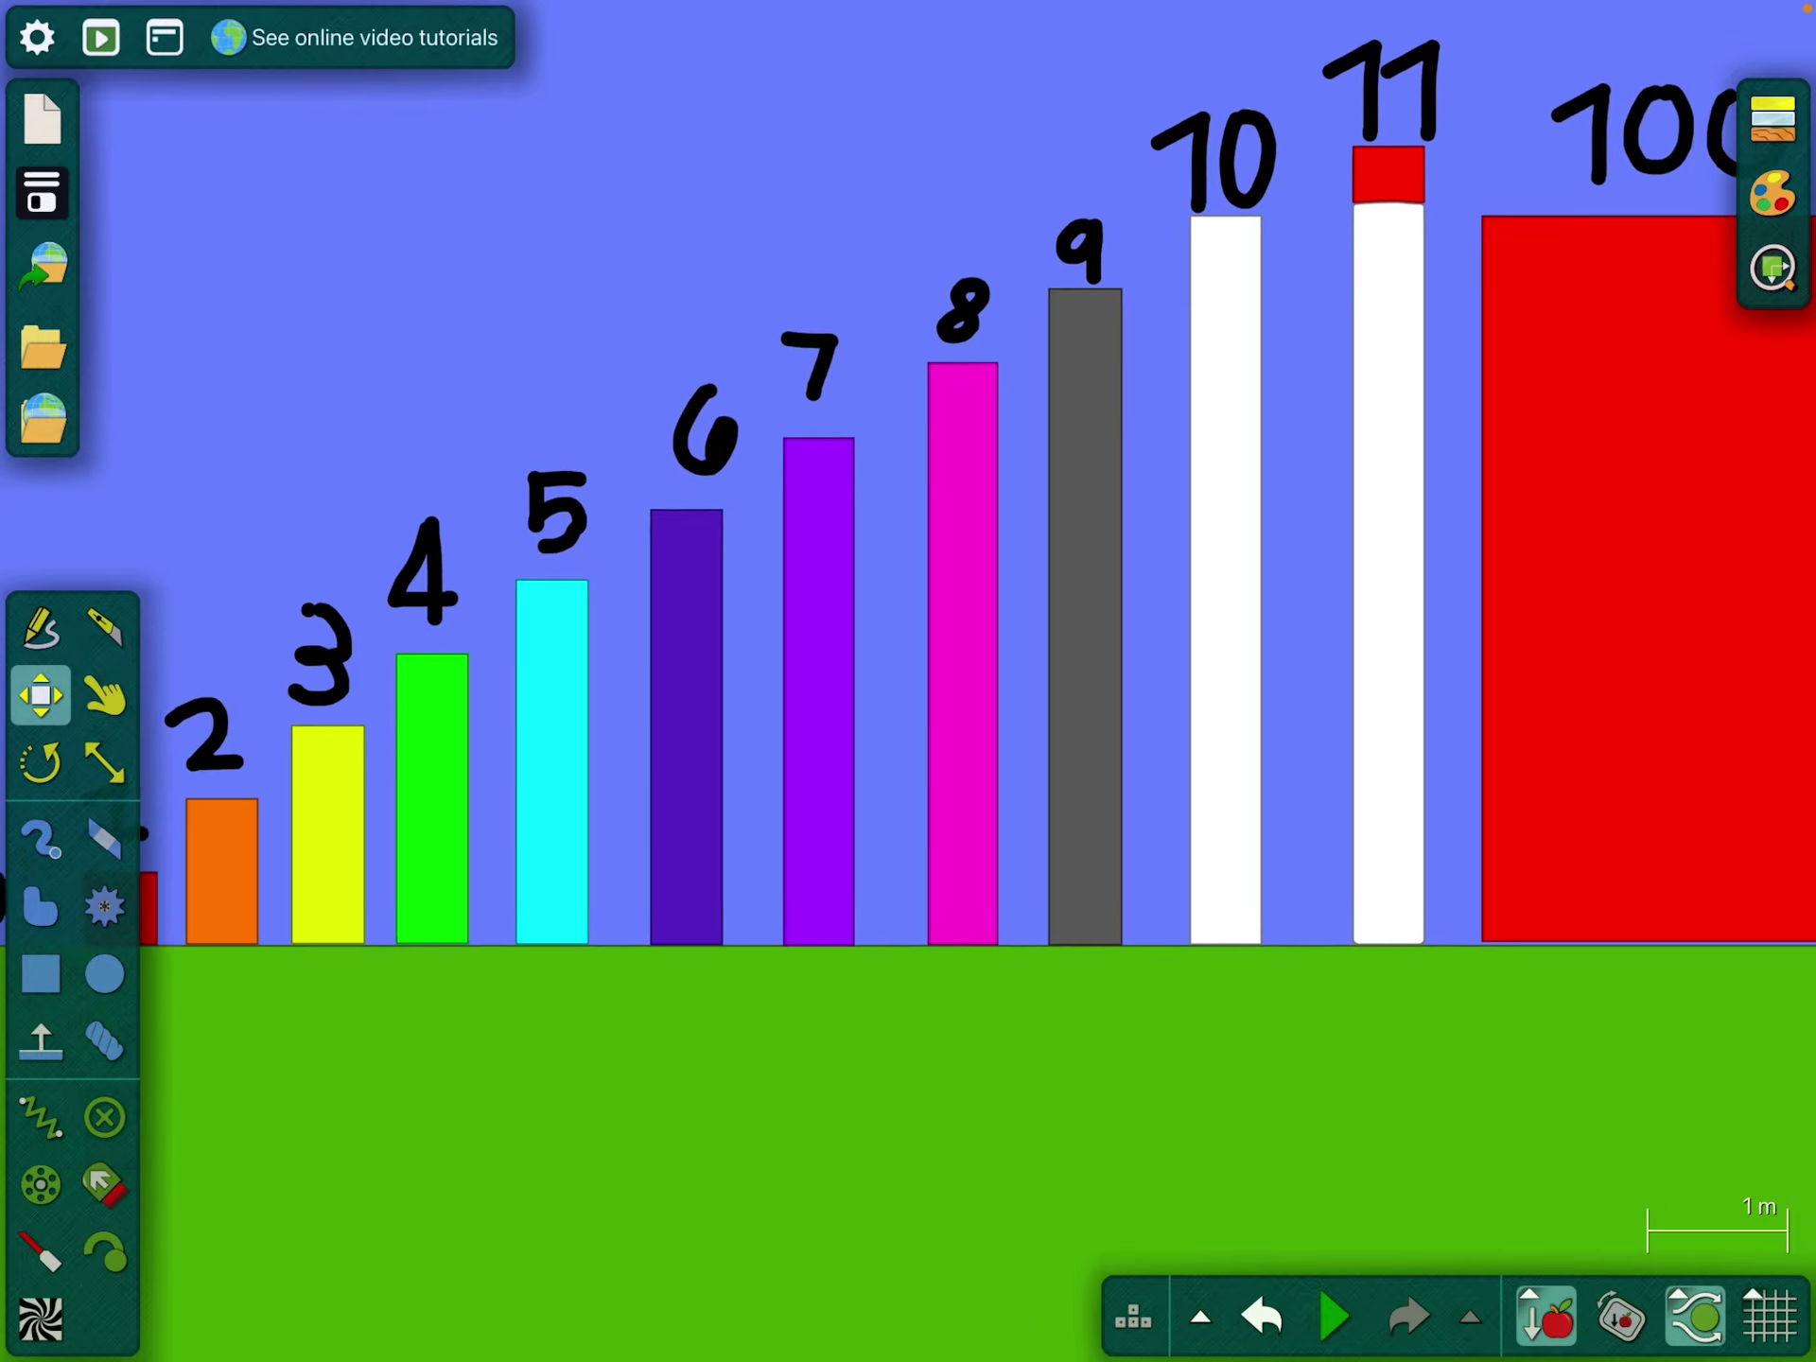
drag(568, 709, 1418, 709)
scroll(908, 682, up, 1)
scroll(908, 681, up, 2)
scroll(908, 681, down, 1)
scroll(909, 682, up, 2)
drag(907, 681, 1440, 625)
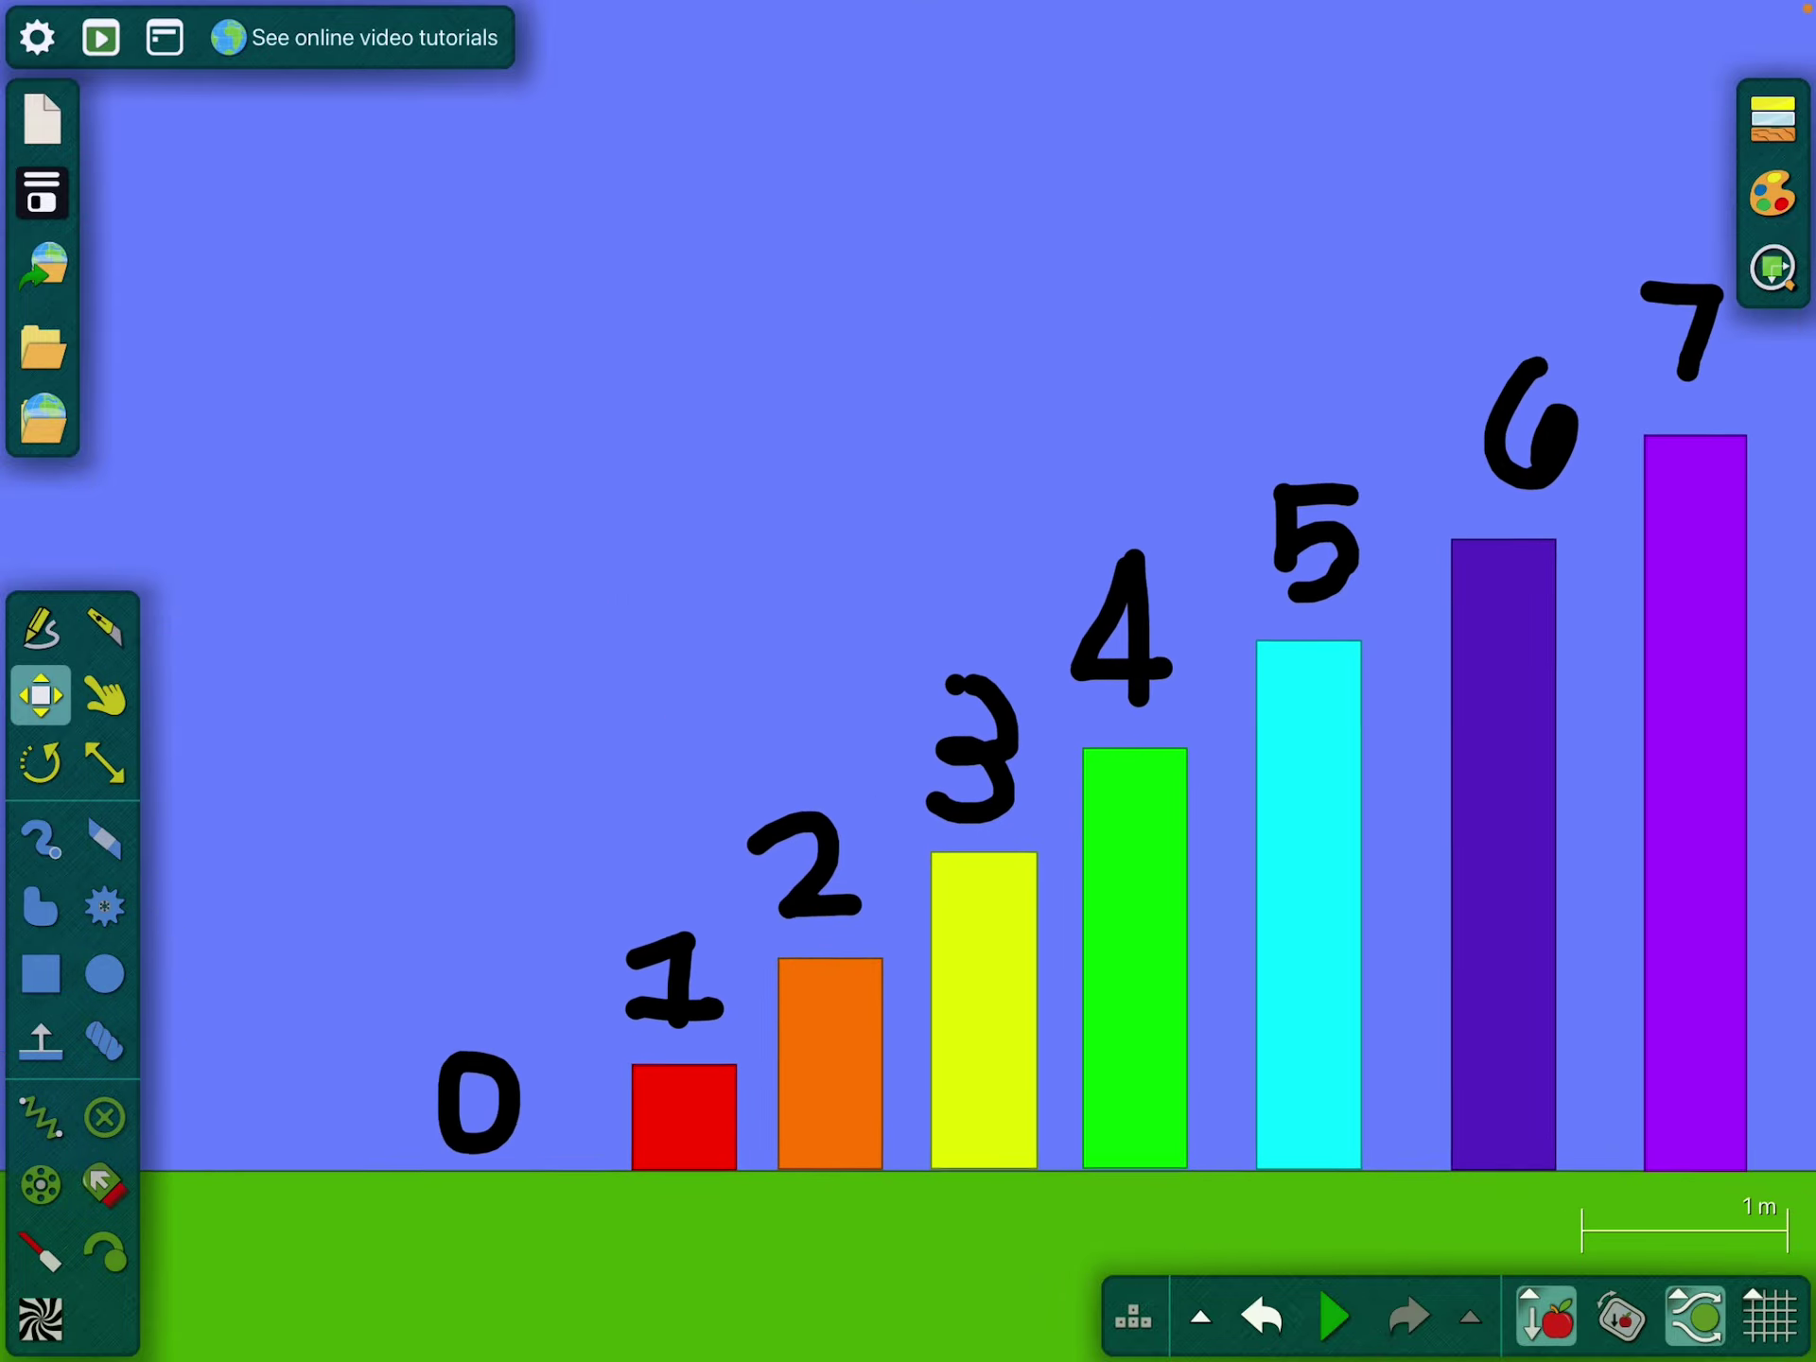
scroll(670, 1135, up, 5)
drag(908, 681, 657, 891)
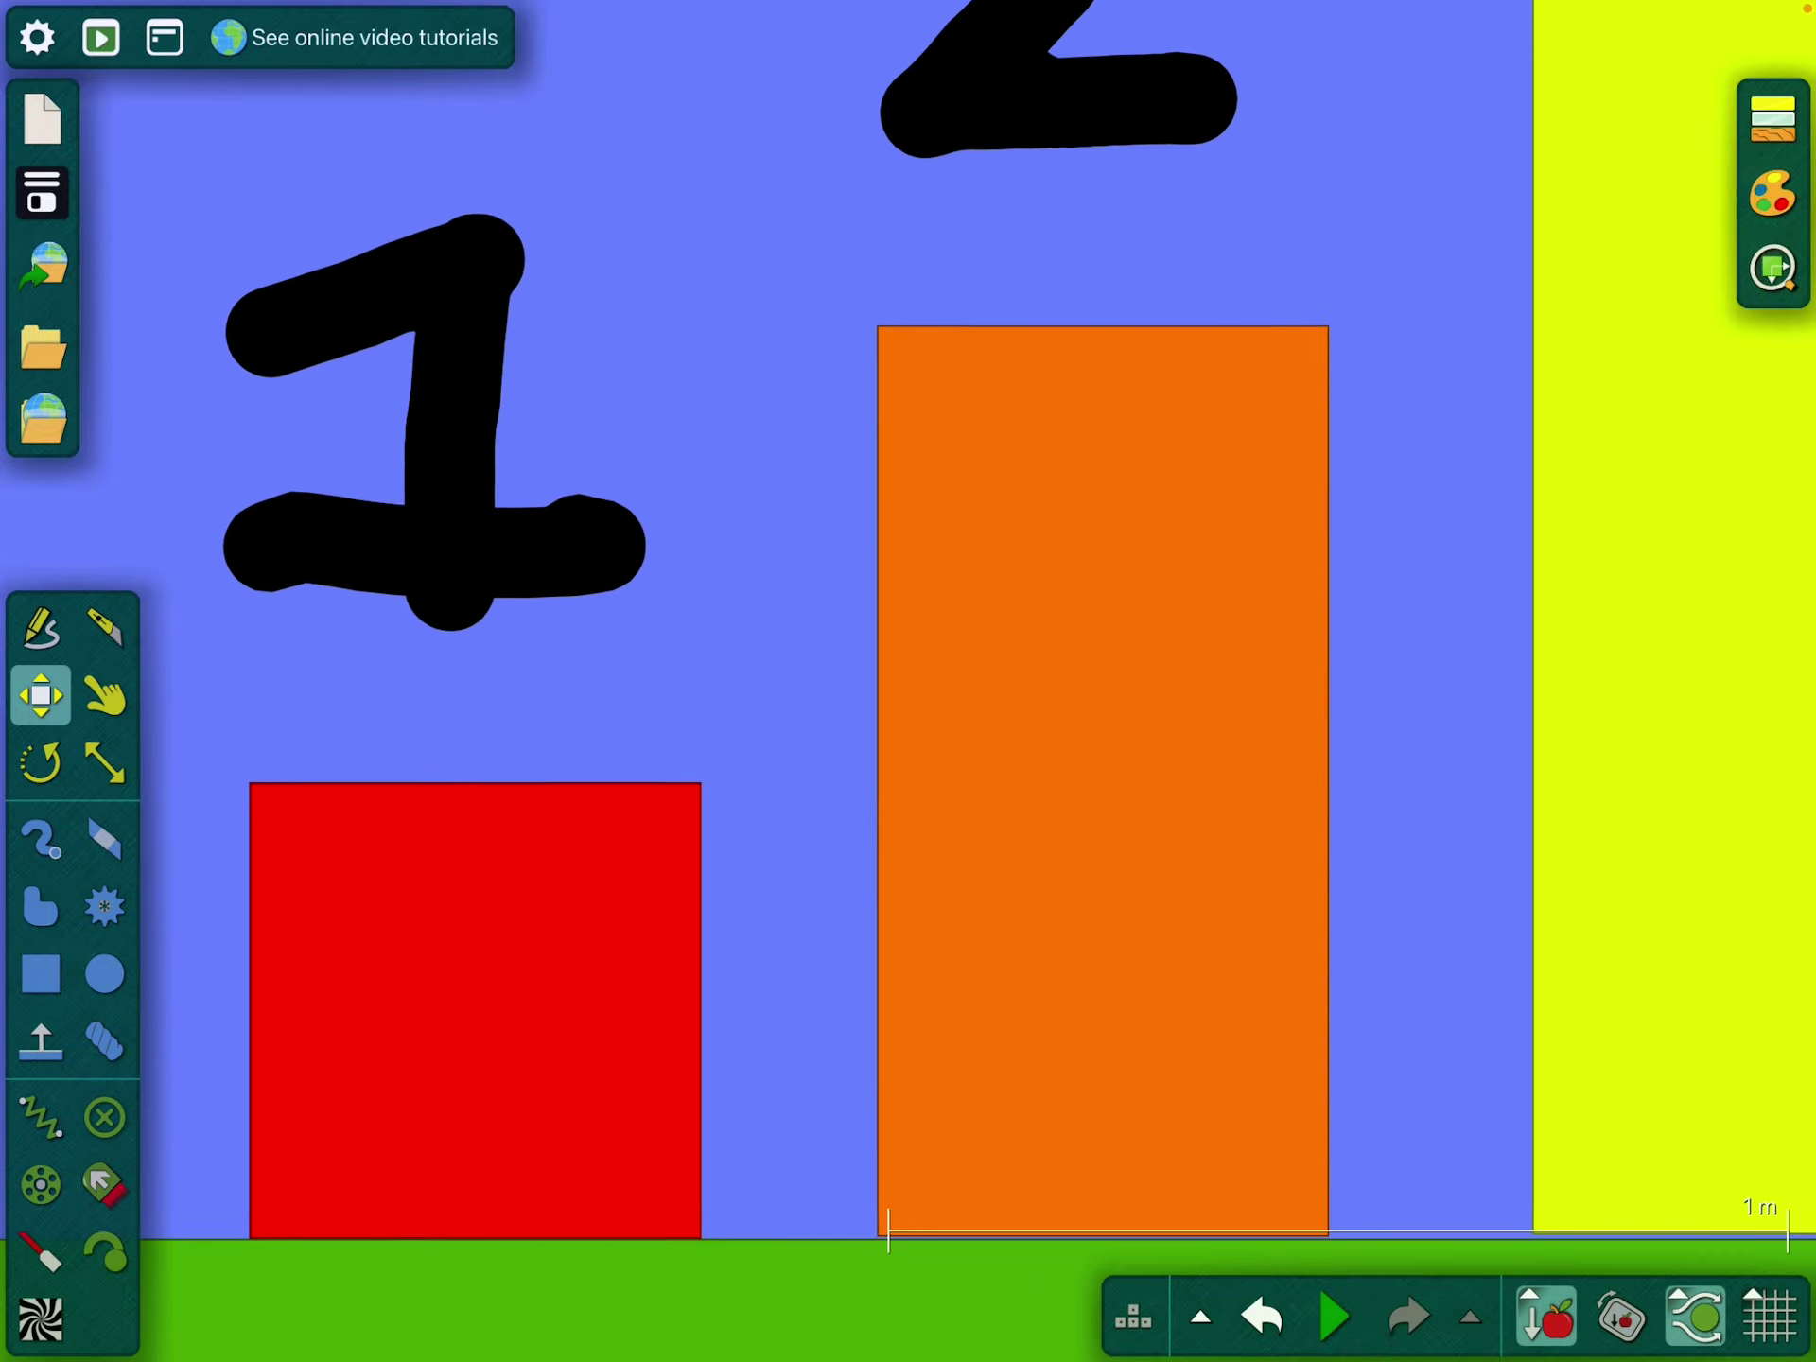
scroll(1277, 852, down, 2)
scroll(907, 682, down, 2)
scroll(907, 682, down, 2)
scroll(909, 681, down, 1)
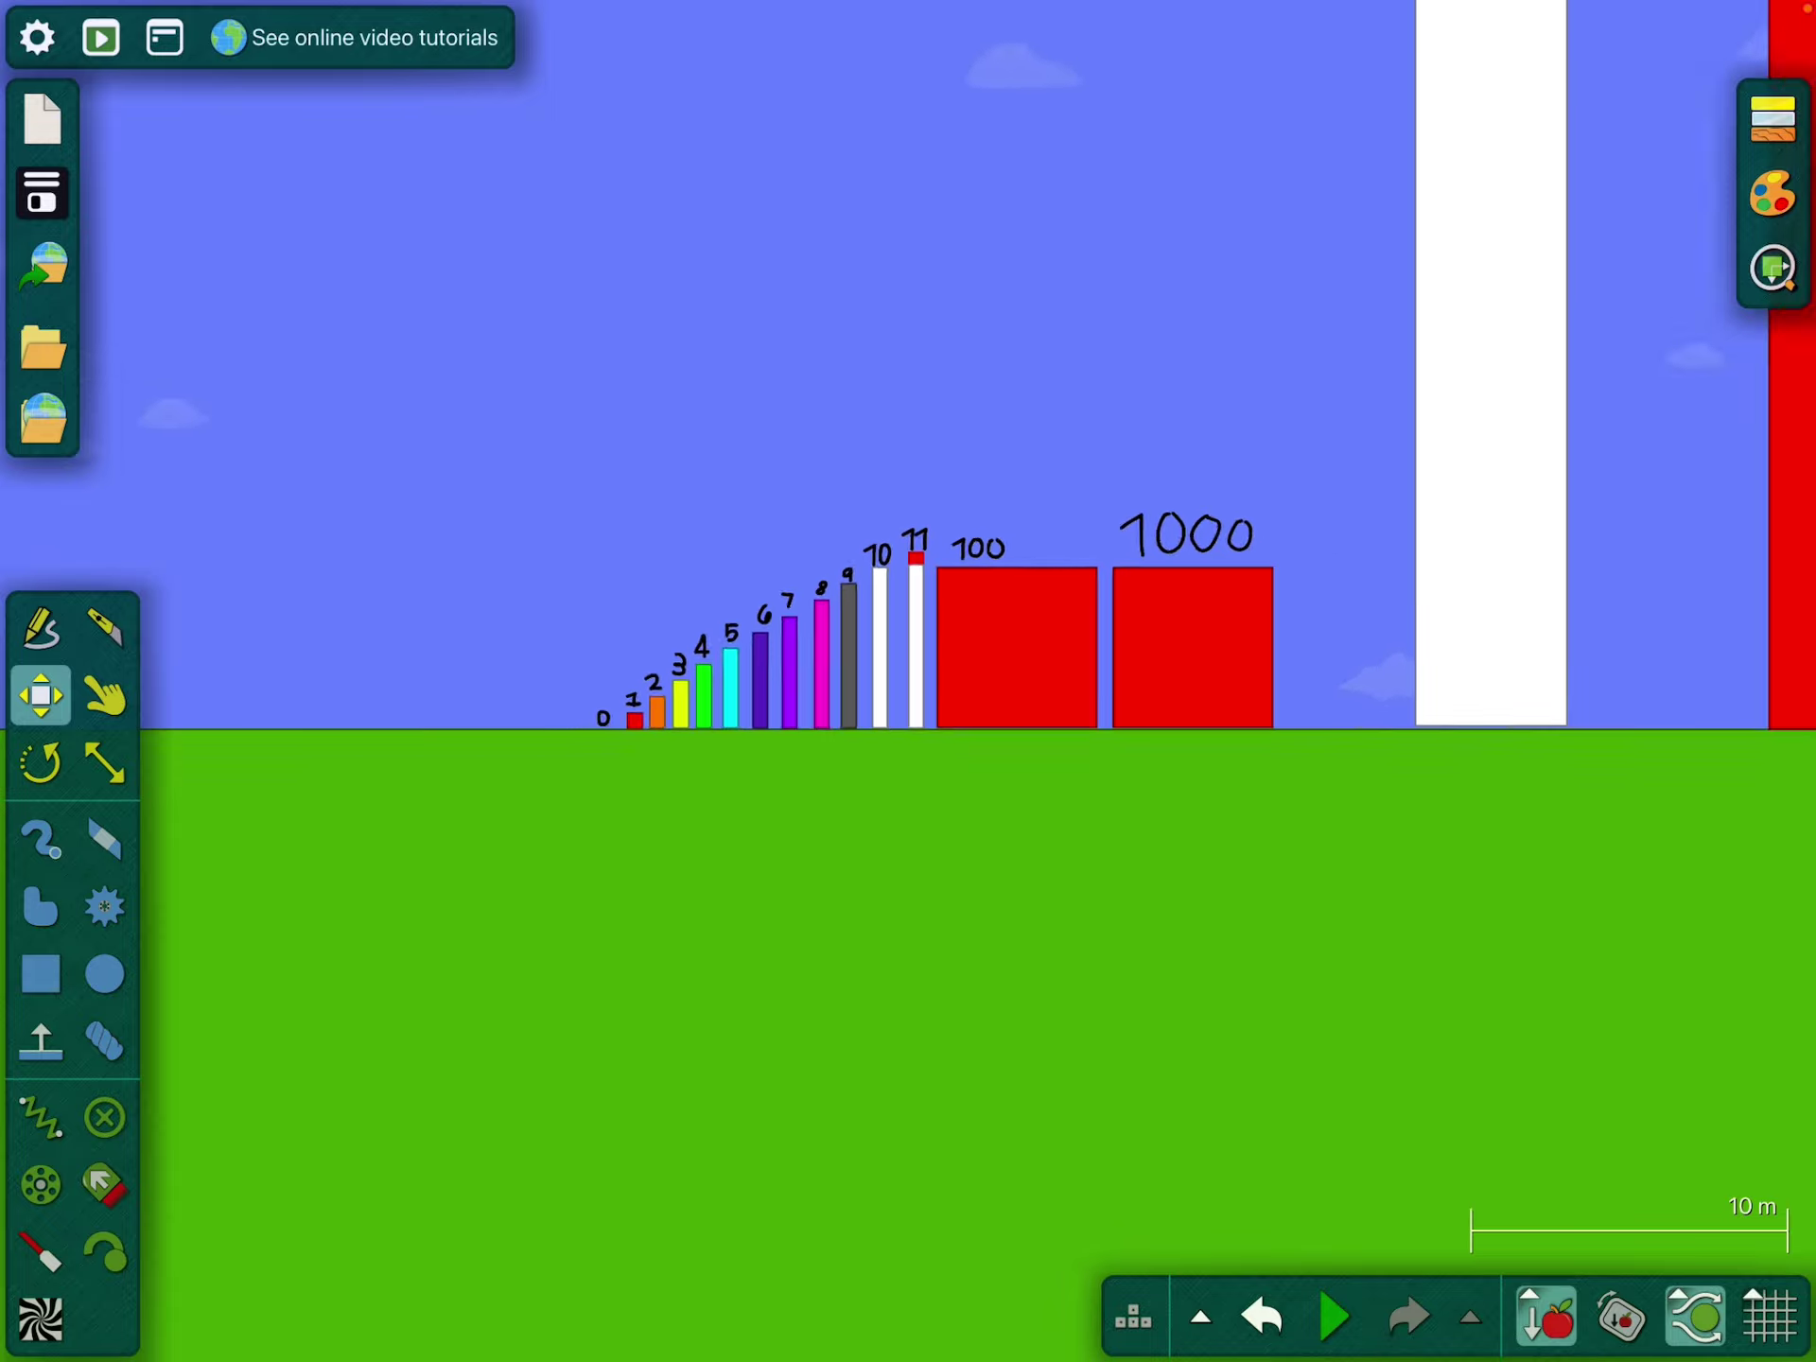
scroll(909, 681, down, 3)
scroll(907, 680, down, 2)
scroll(908, 681, down, 1)
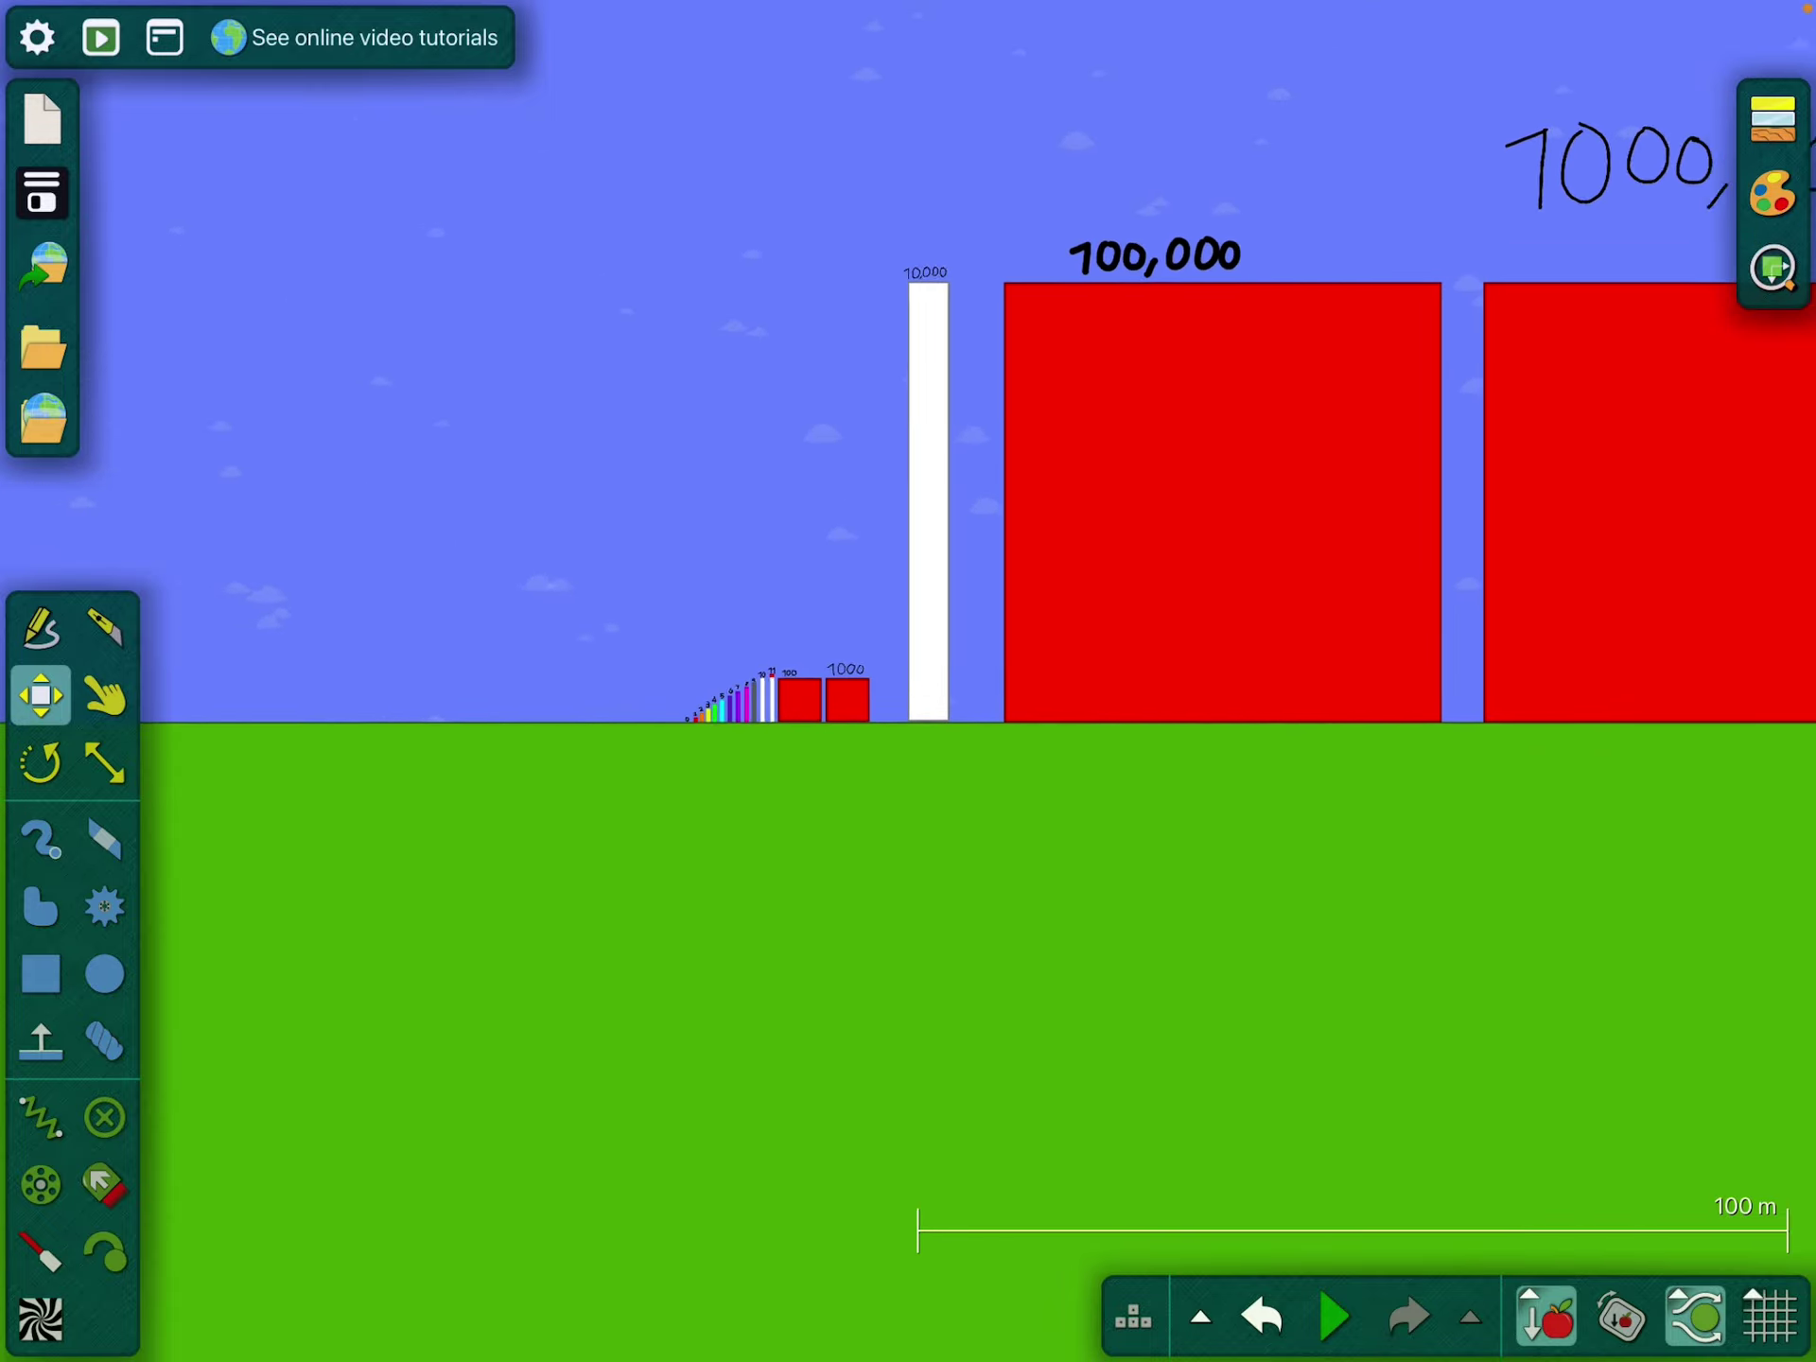
scroll(908, 681, down, 2)
scroll(717, 692, up, 2)
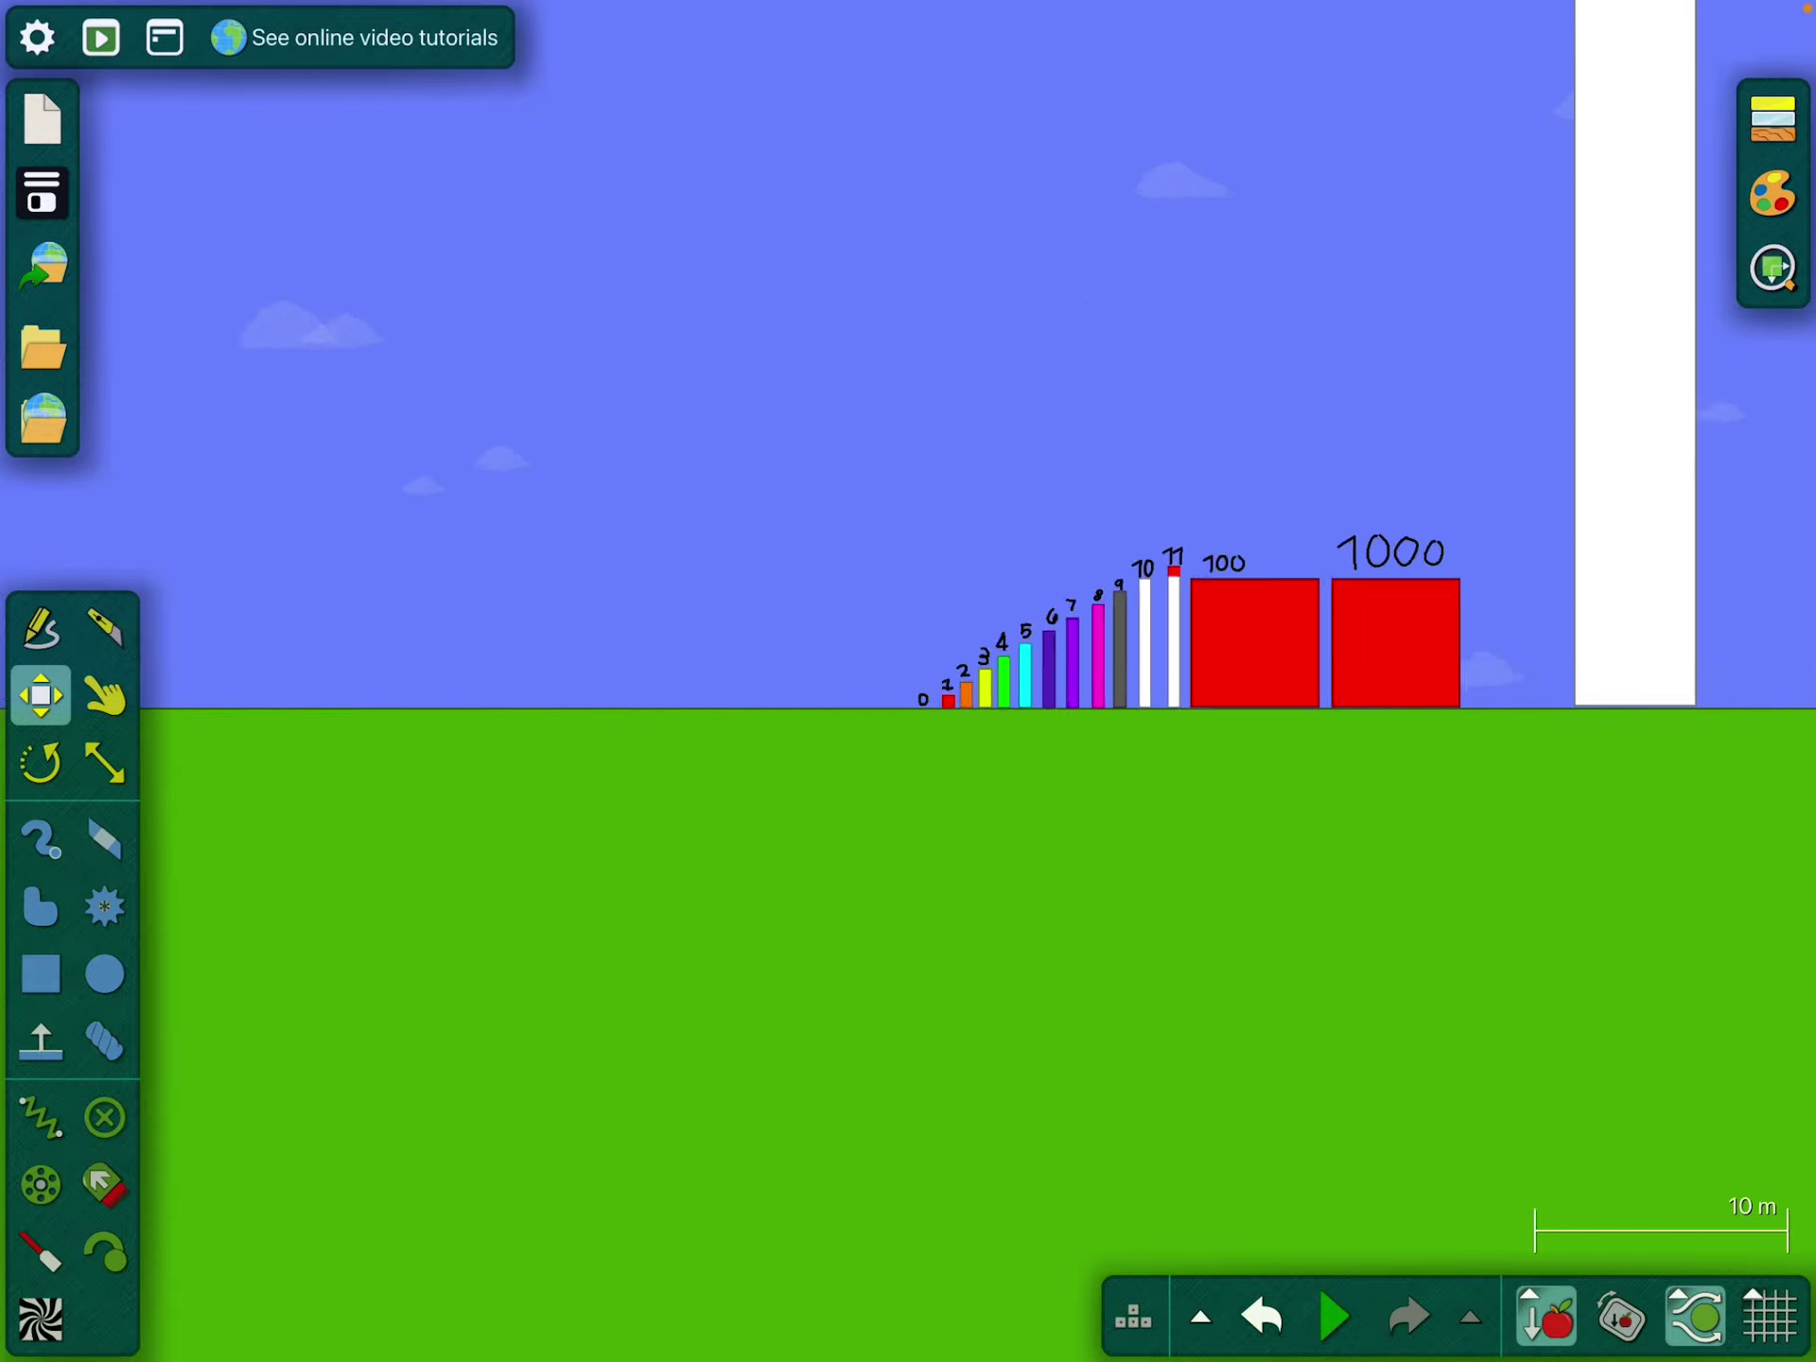
scroll(823, 705, up, 2)
scroll(615, 669, up, 2)
scroll(908, 681, up, 2)
scroll(907, 681, down, 1)
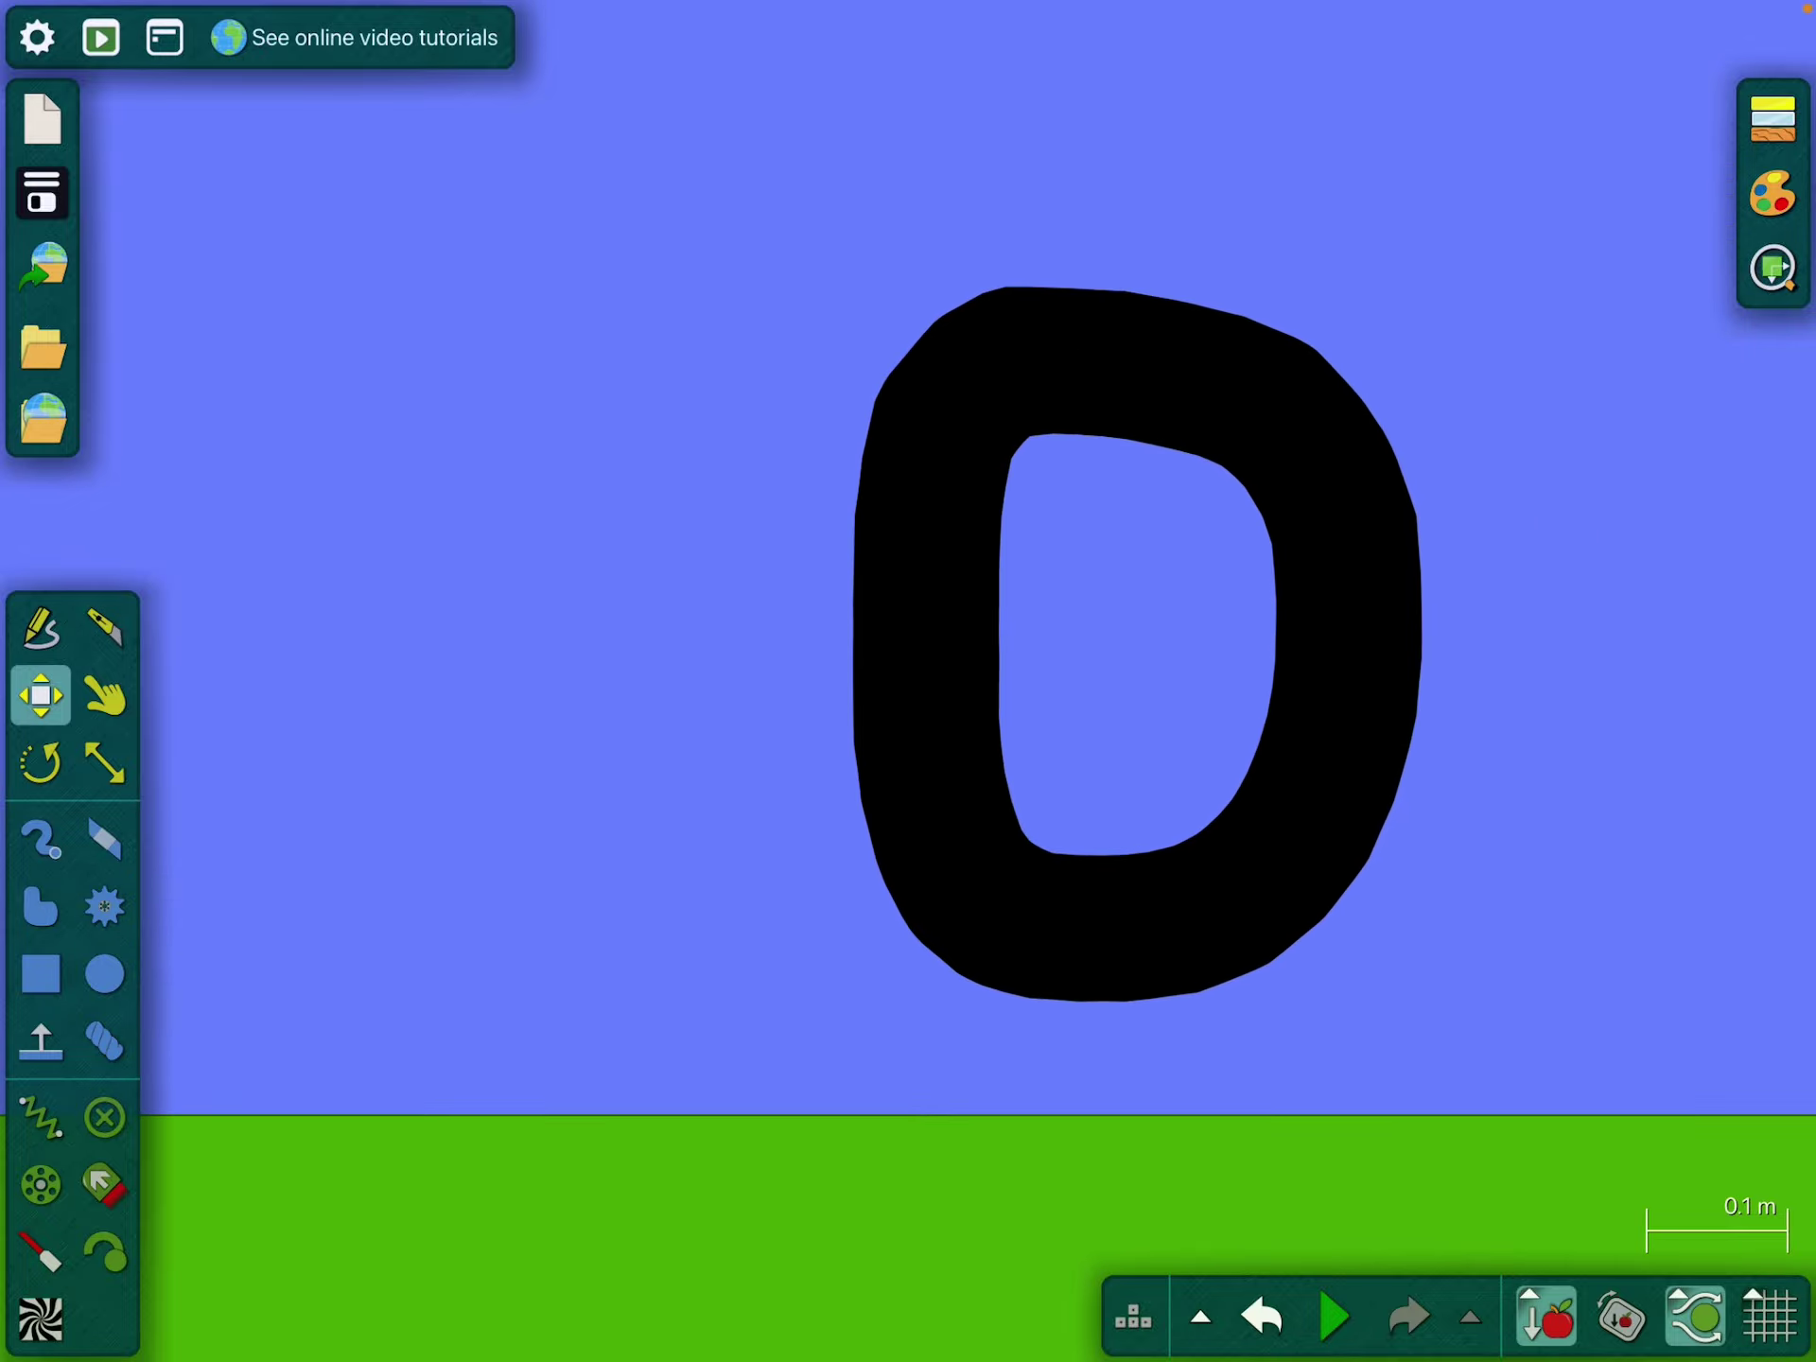
scroll(907, 682, down, 2)
scroll(908, 681, down, 2)
scroll(907, 681, down, 3)
scroll(908, 681, down, 3)
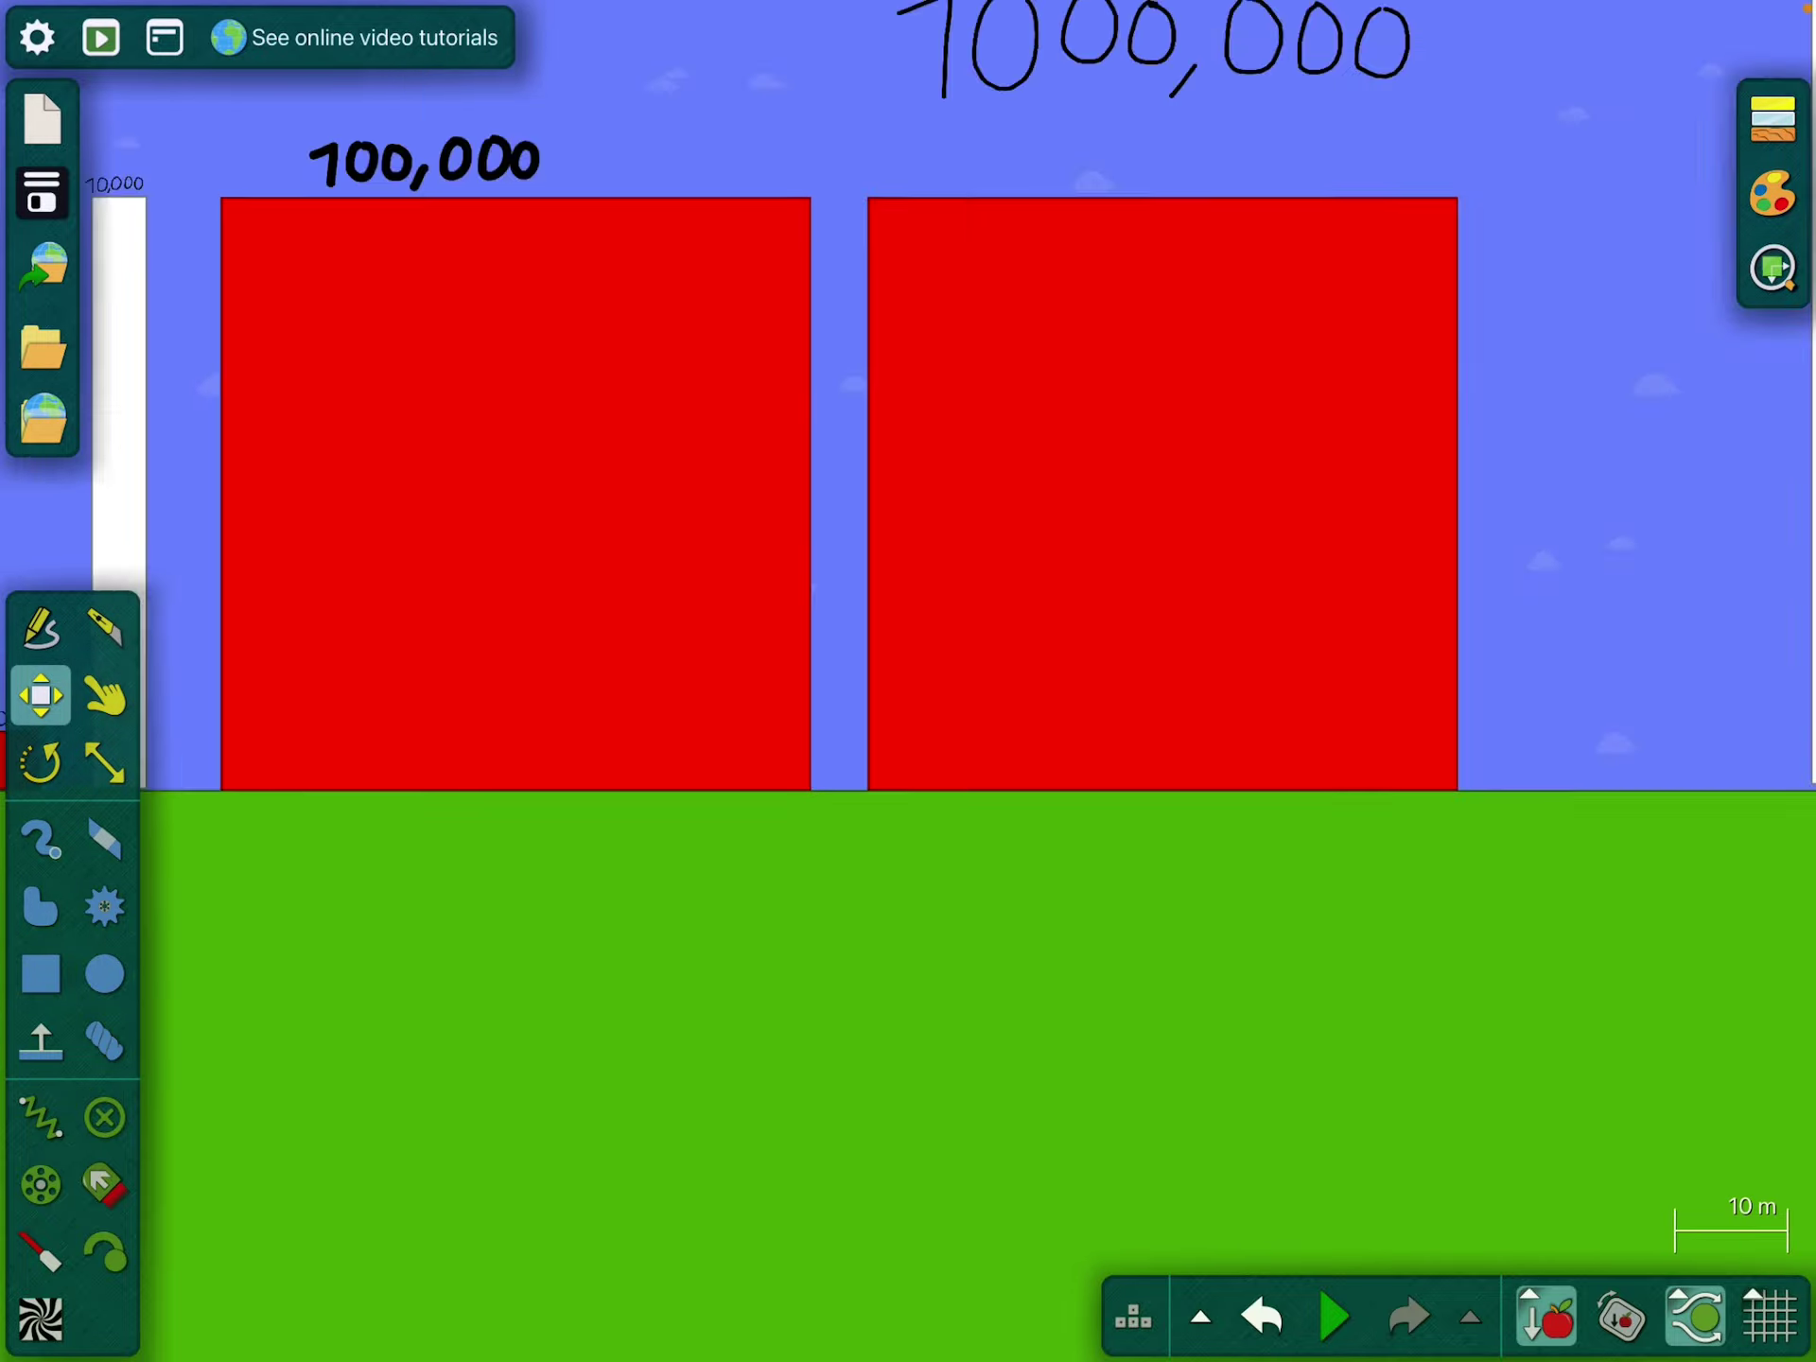
scroll(908, 681, down, 2)
scroll(909, 682, down, 1)
Step: Pan down to the ground-level row, reaching the tall white 10,000,000 bar
mouse_move(908, 681)
mouse_down()
mouse_move(1277, 567)
mouse_move(1508, 629)
mouse_up()
drag(907, 966, 1107, 142)
mouse_move(908, 681)
mouse_down()
mouse_move(861, 398)
mouse_move(1050, 825)
mouse_up()
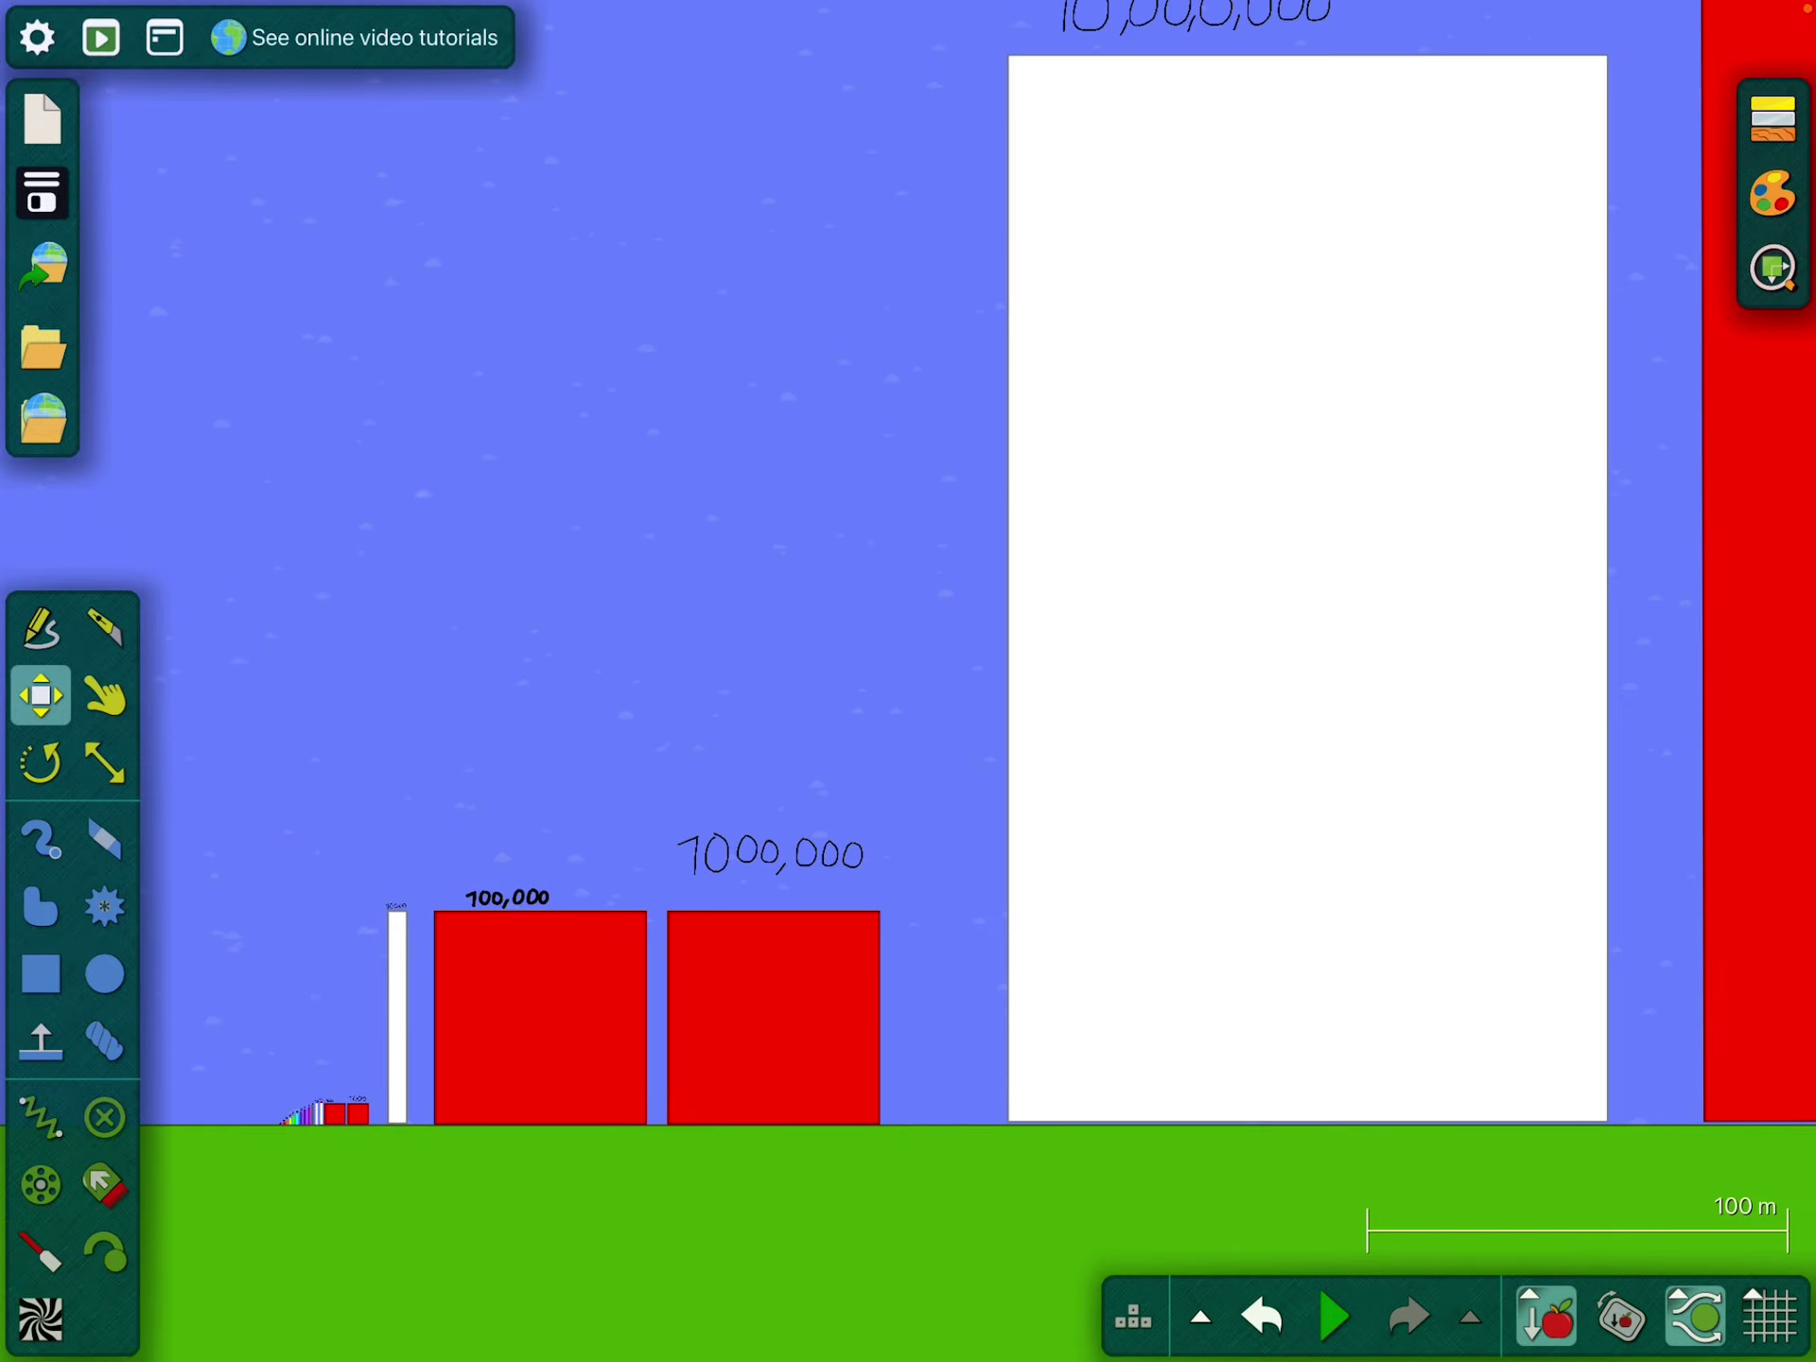